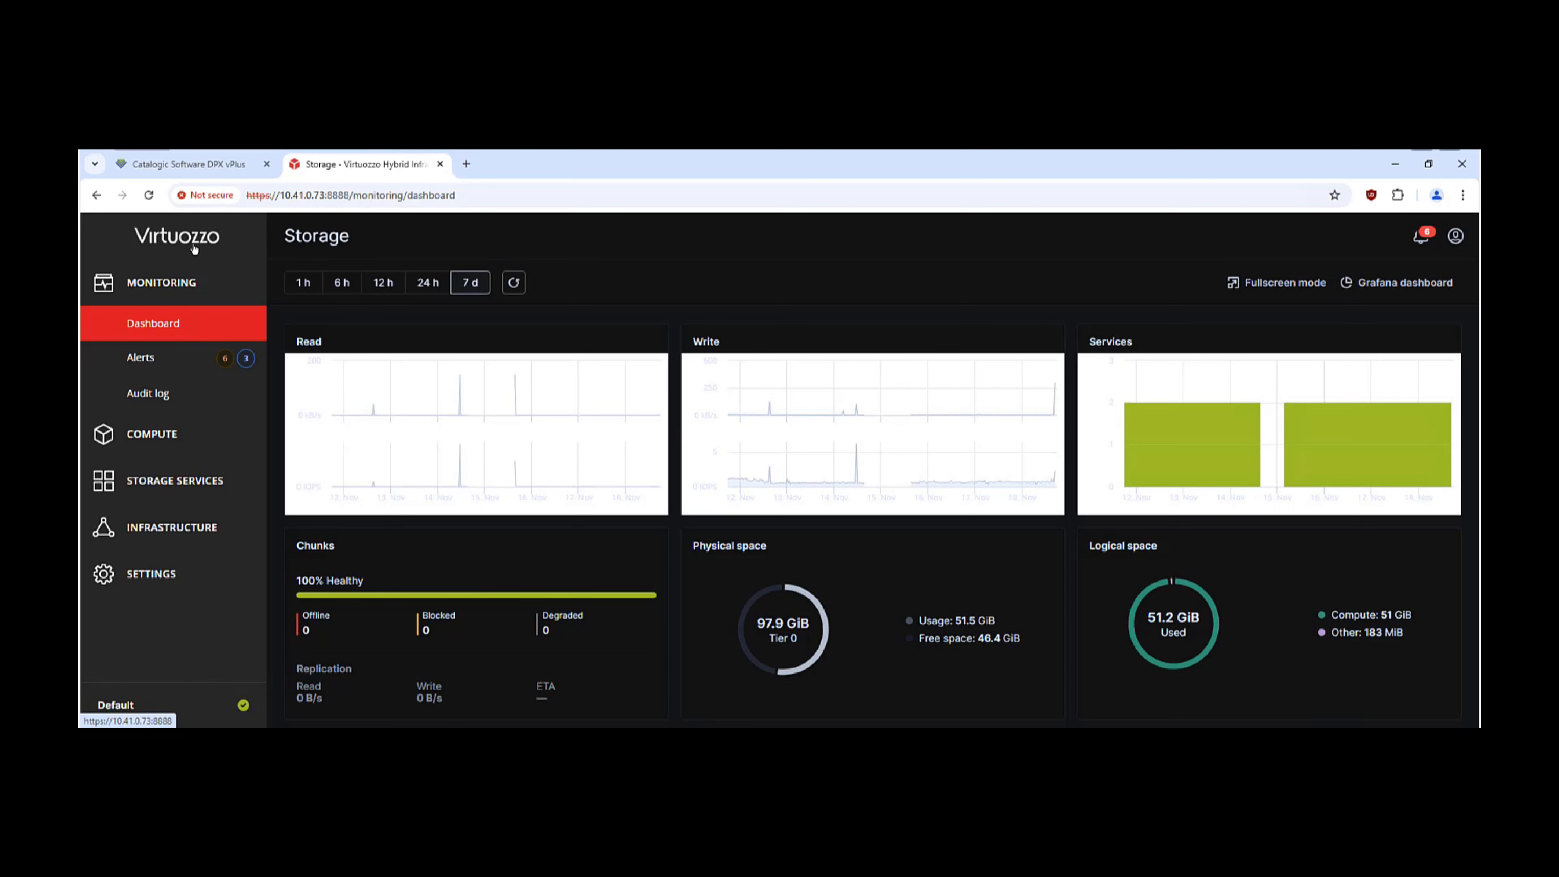
# View the list of virtual machines in the Virtuozzo compute cluster
pyautogui.click(169, 432)
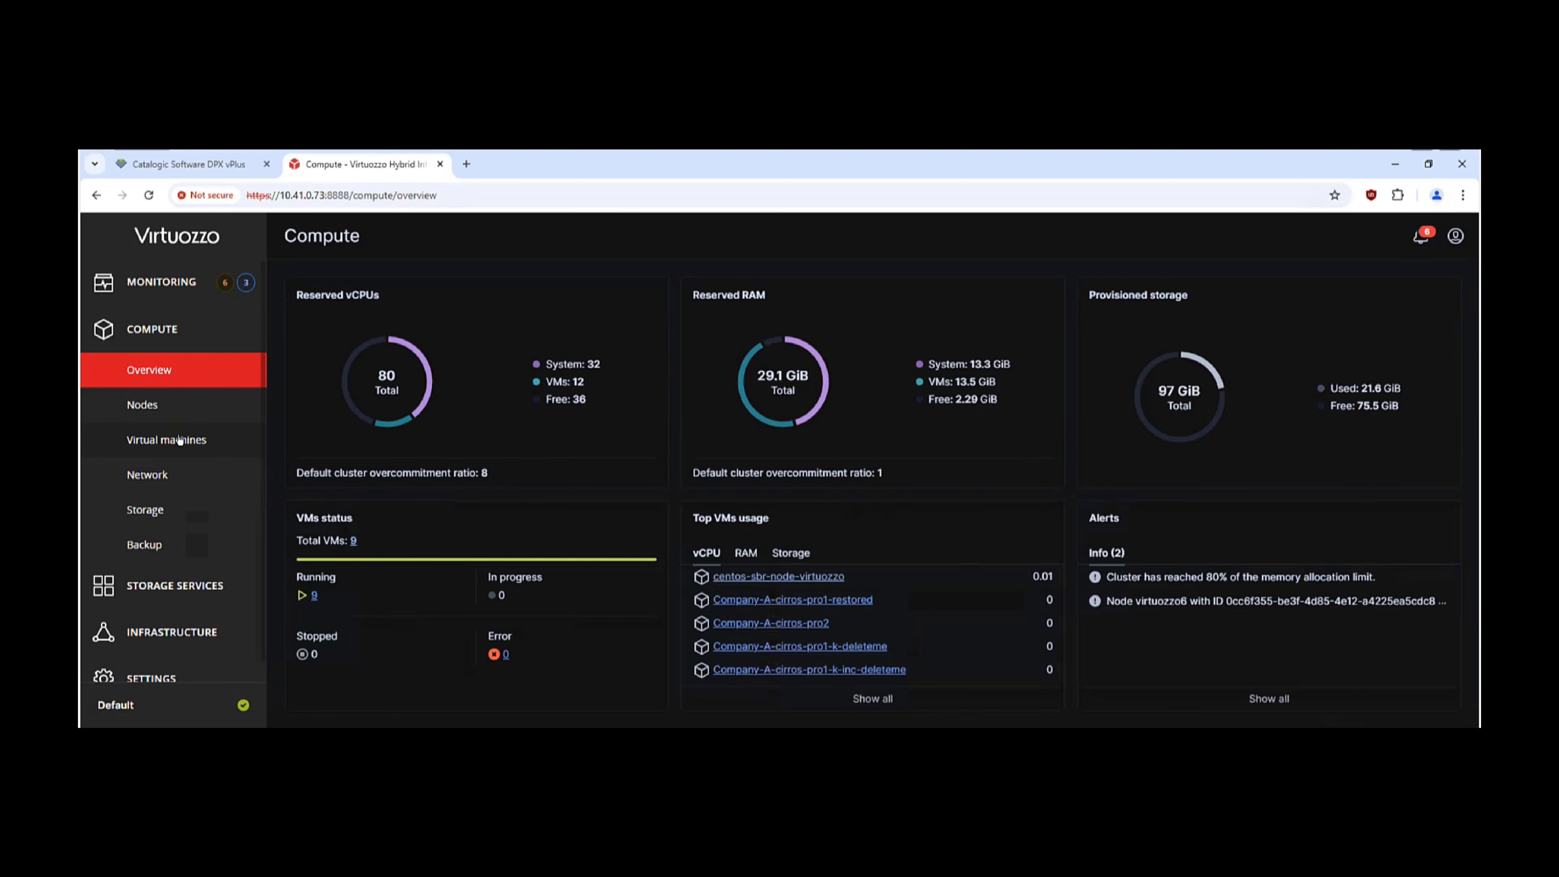
pyautogui.click(179, 440)
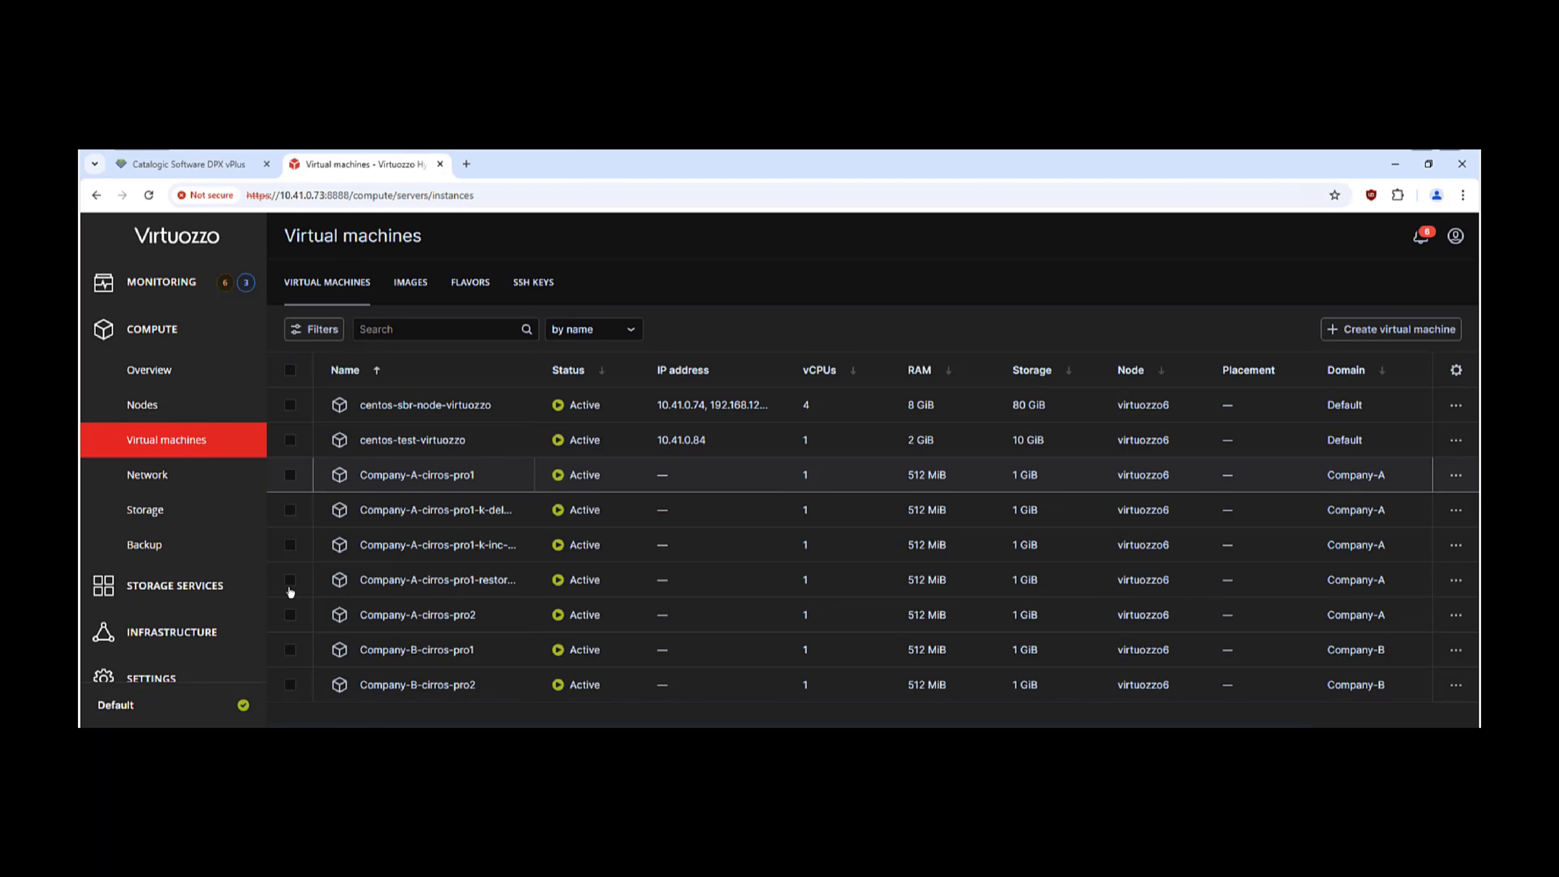
pyautogui.click(211, 586)
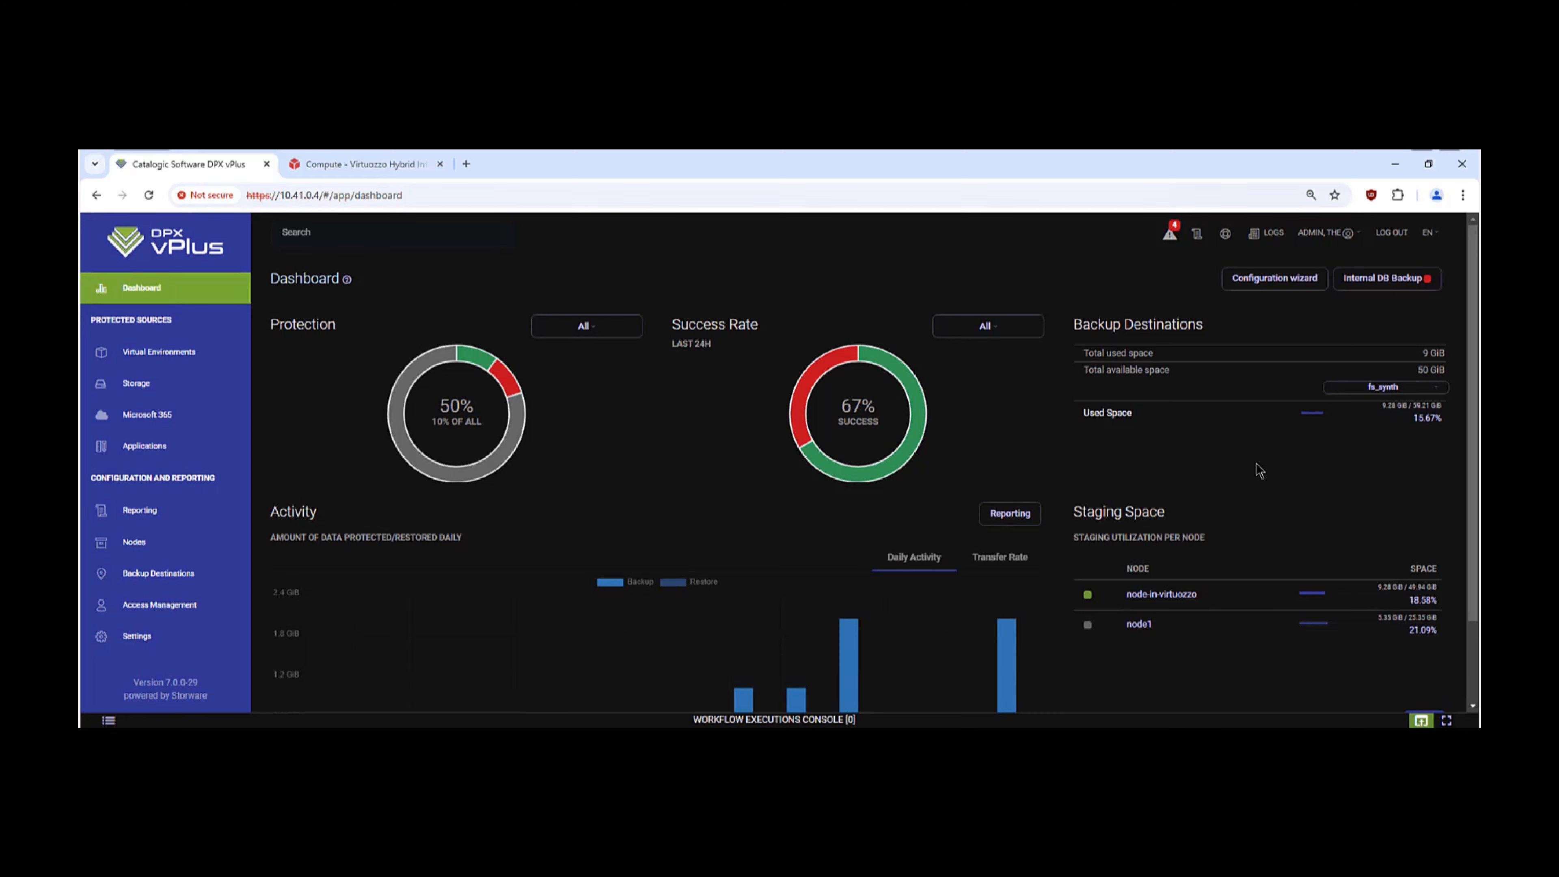
# Start adding a new virtualization provider under Virtual Environments in DPX vPlus, choosing Virtuozzo as the provider type
pyautogui.click(191, 355)
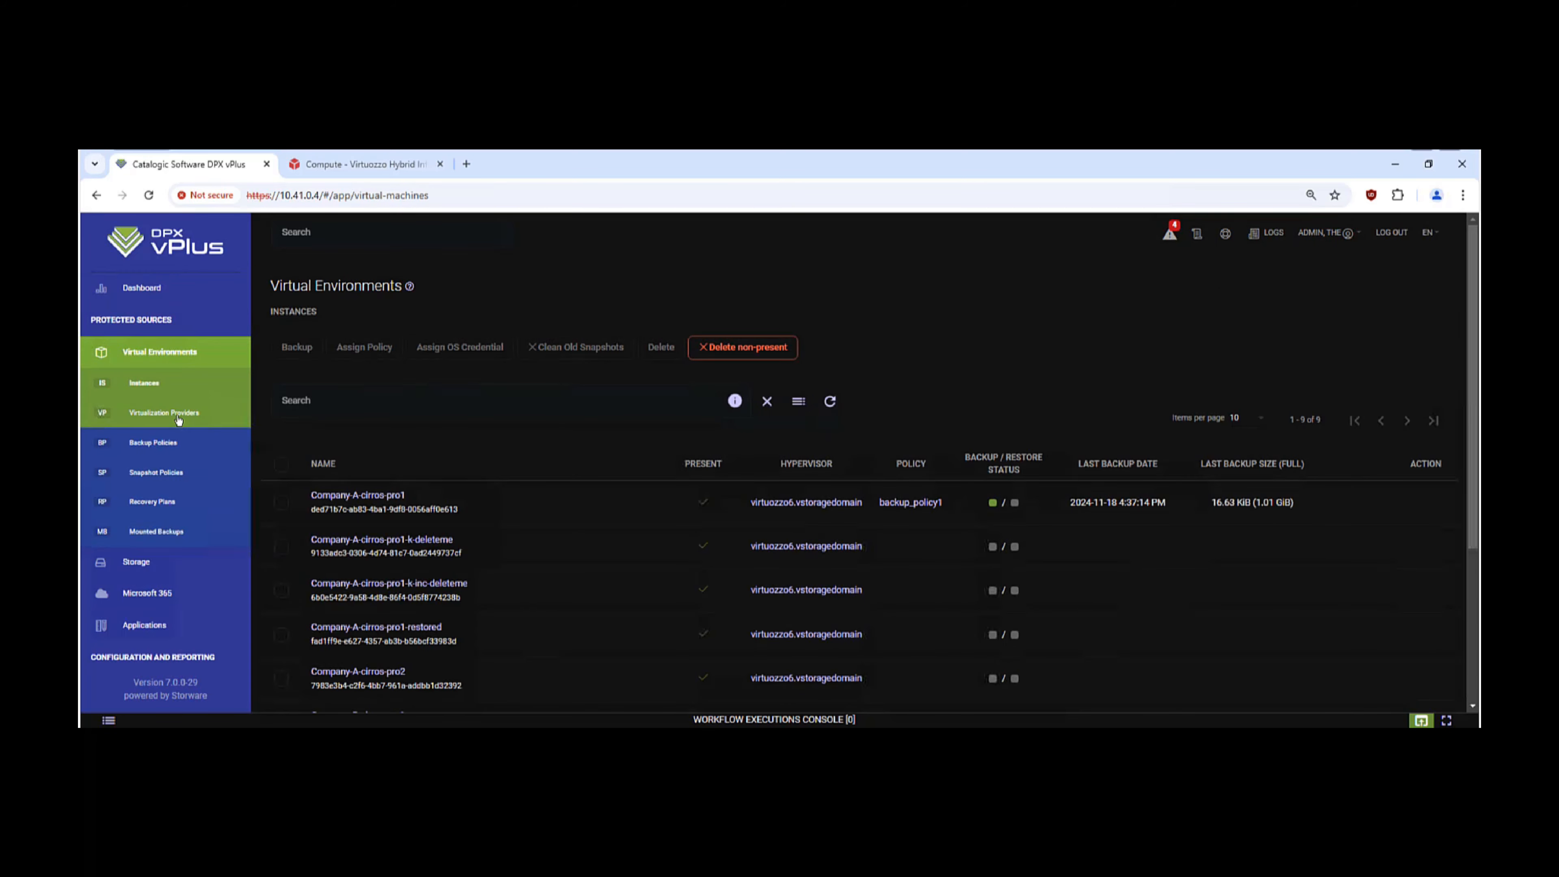
pyautogui.click(179, 416)
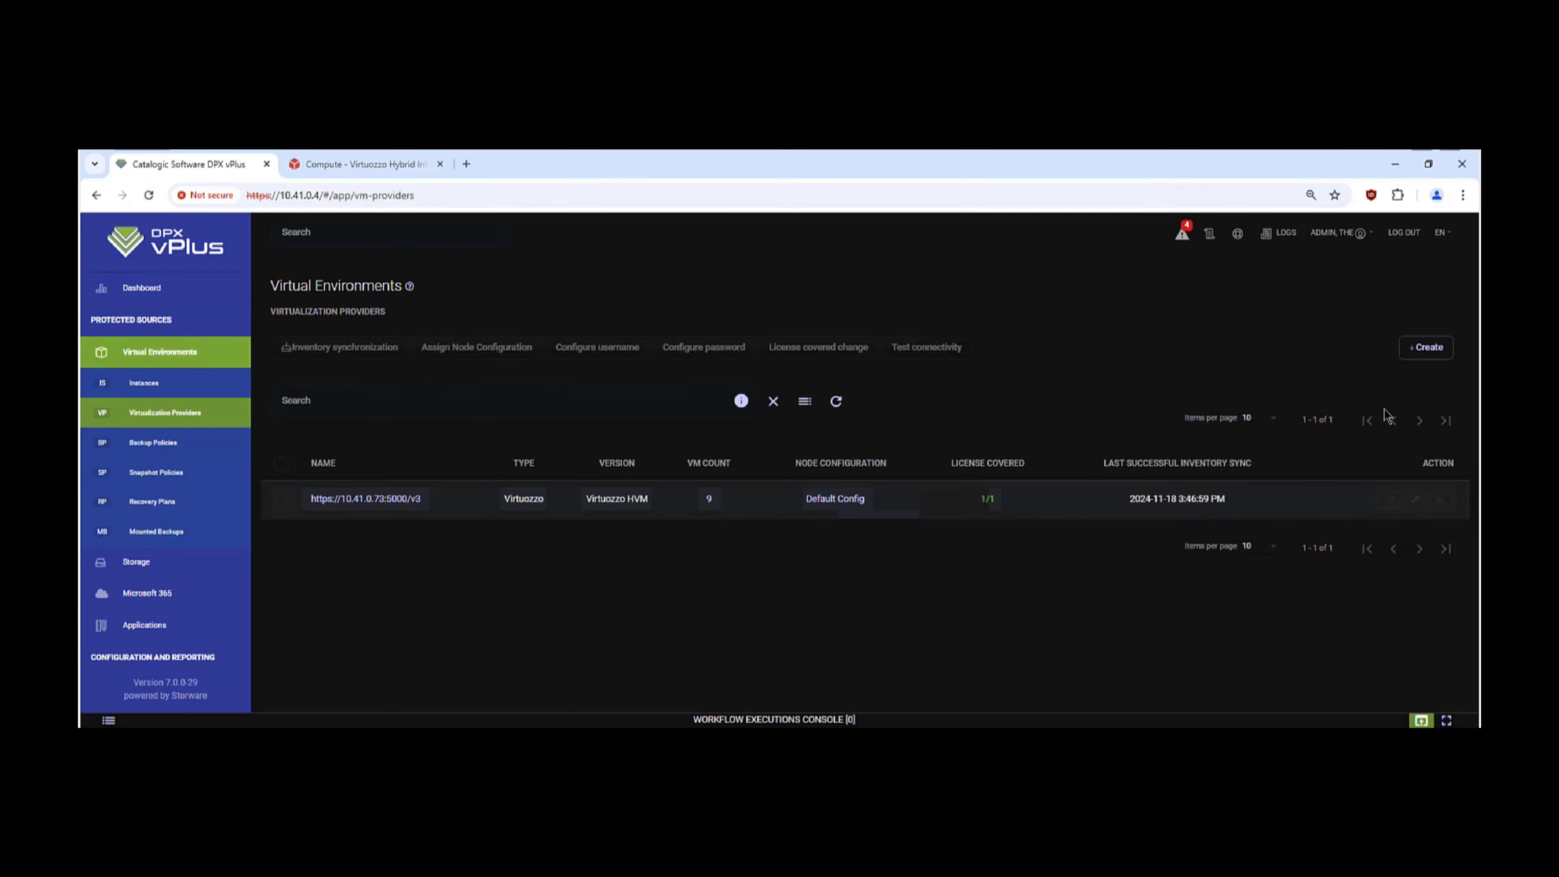
pyautogui.click(1419, 354)
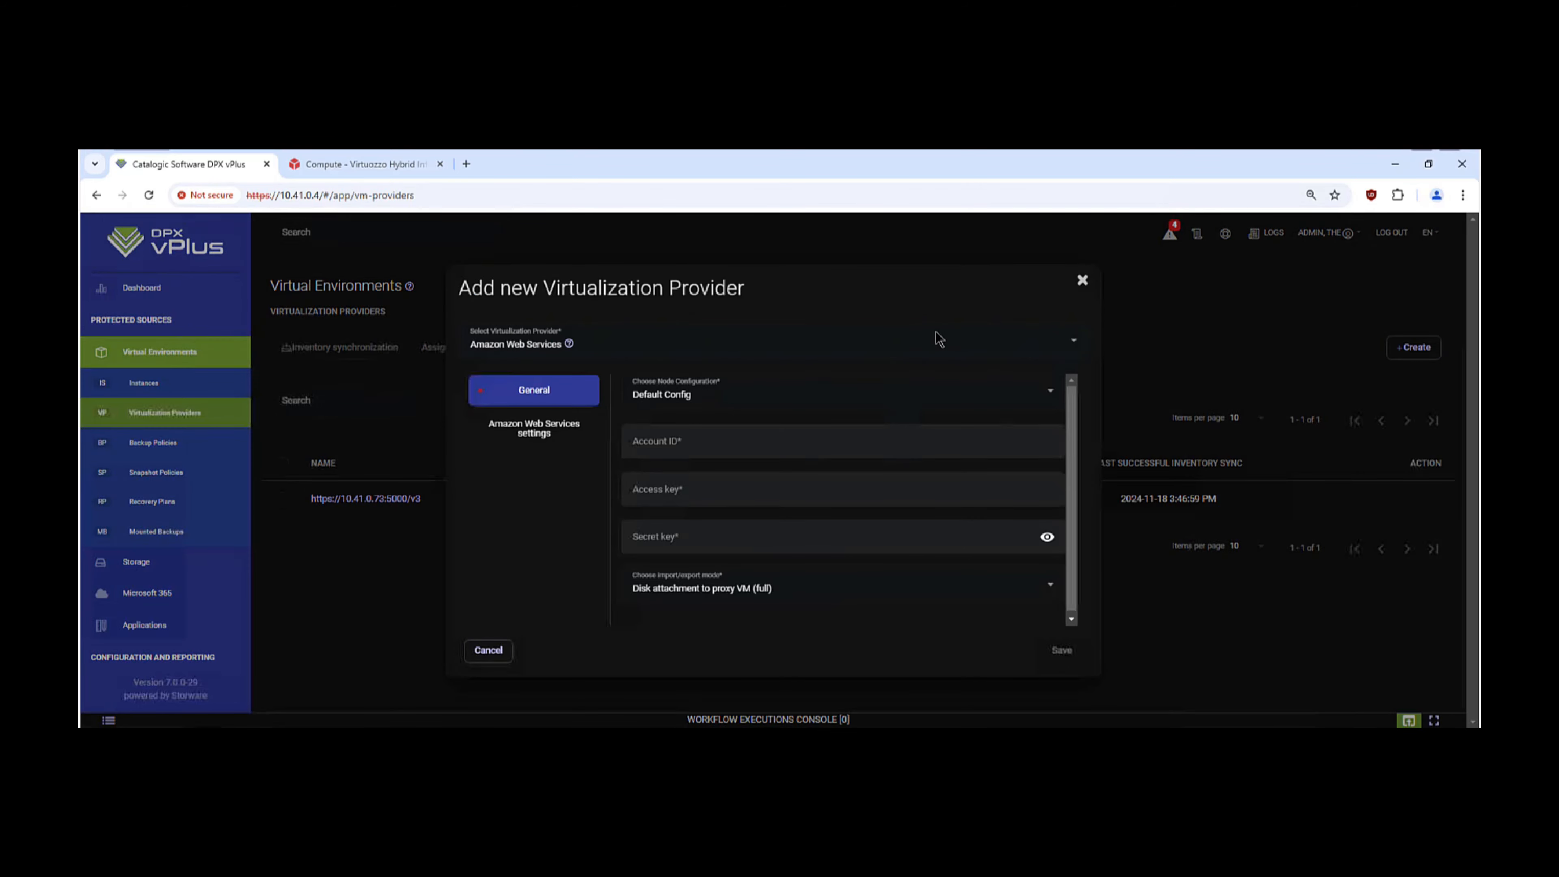
pyautogui.click(939, 339)
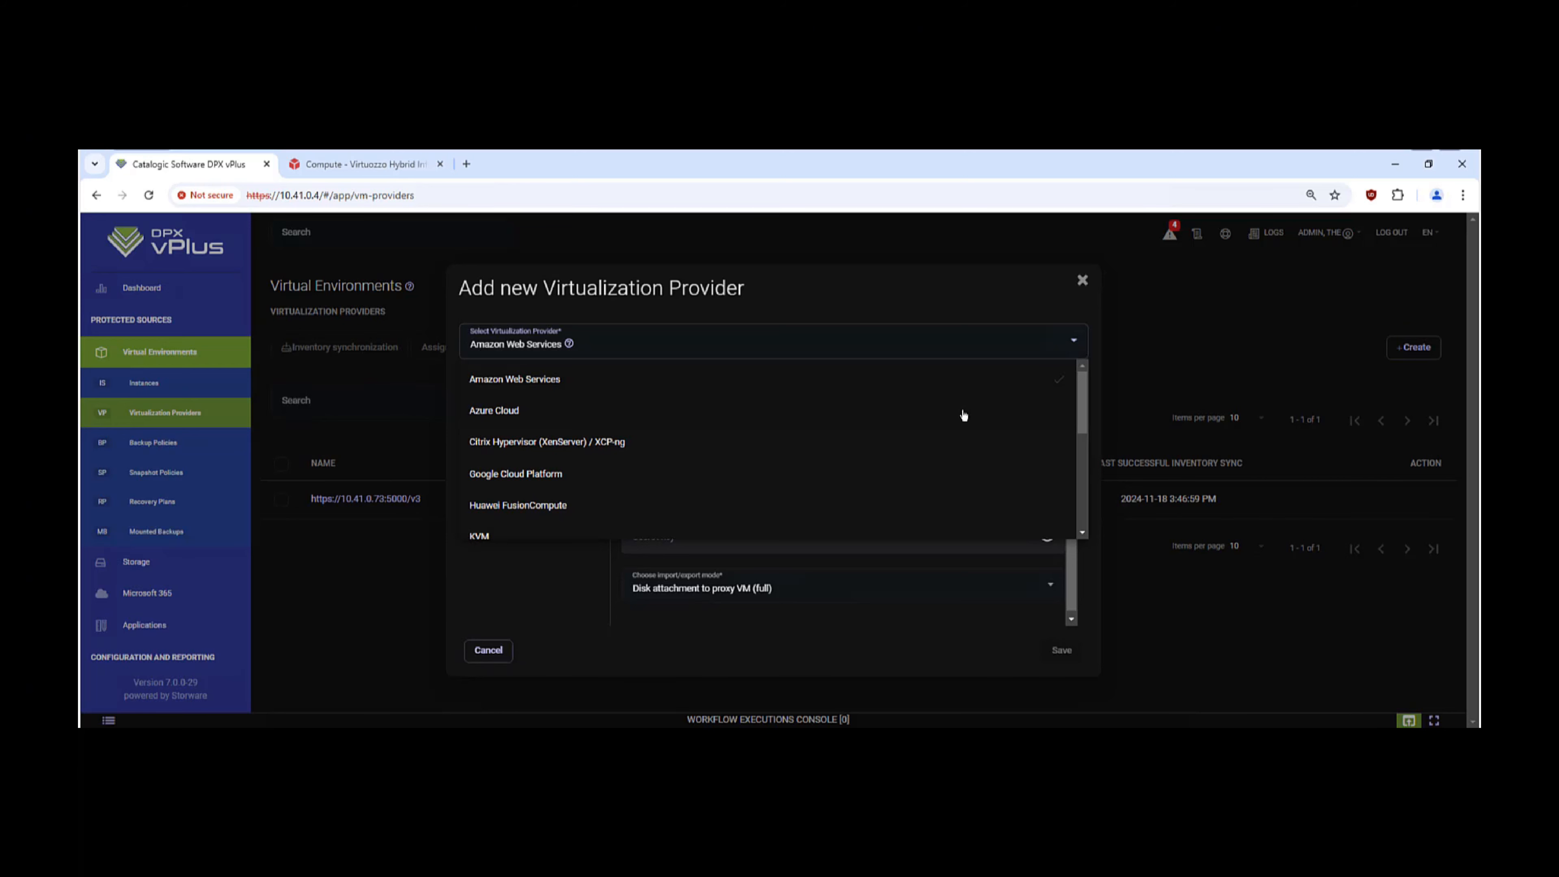
pyautogui.scroll(-3, 964, 416)
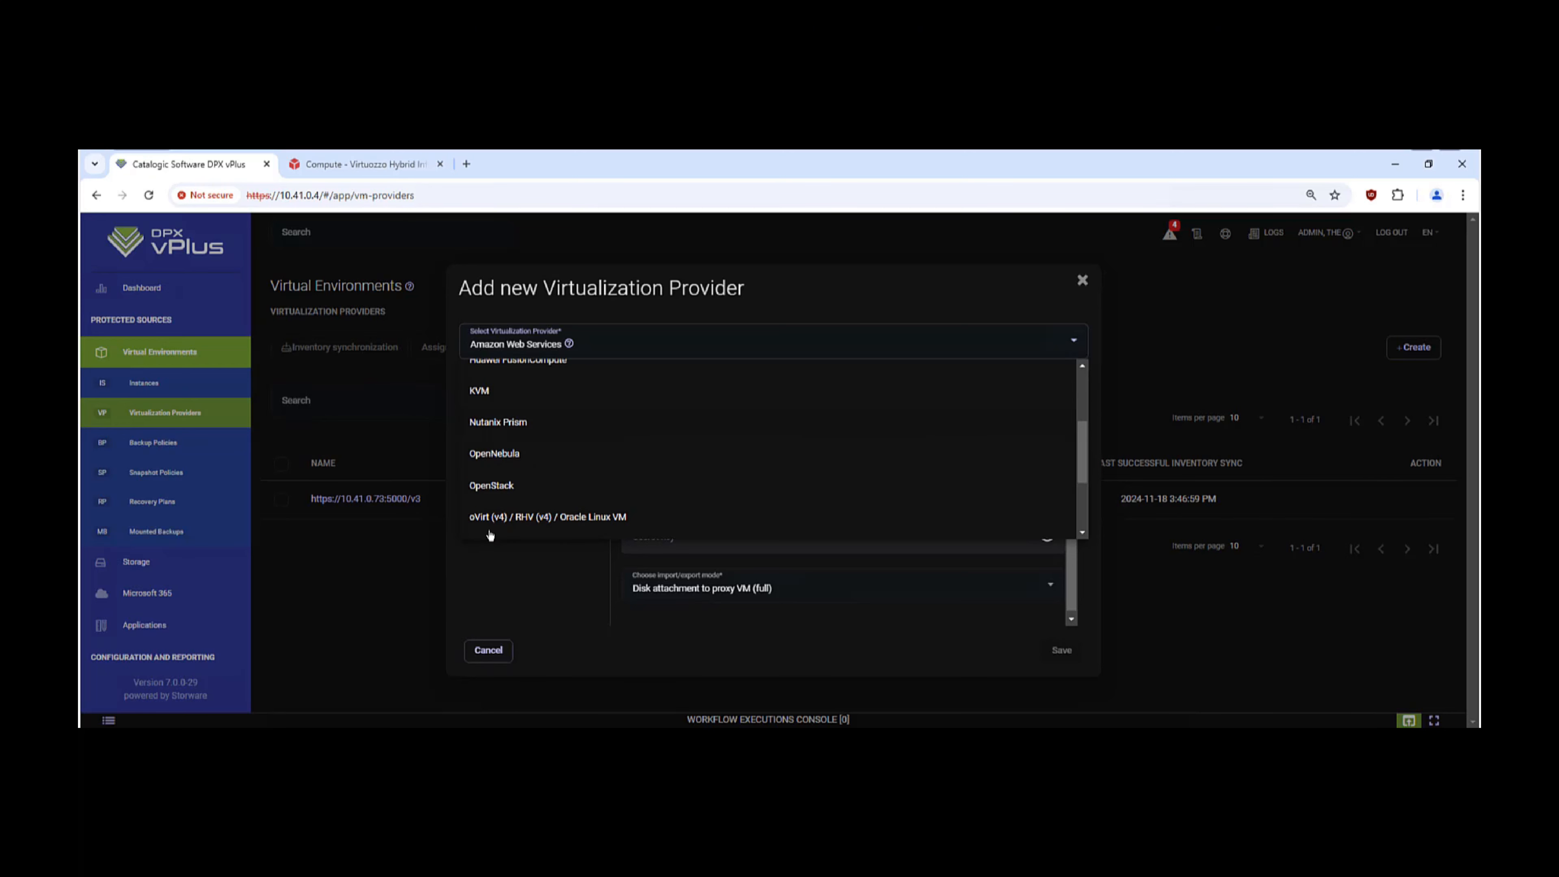
pyautogui.scroll(-2, 500, 493)
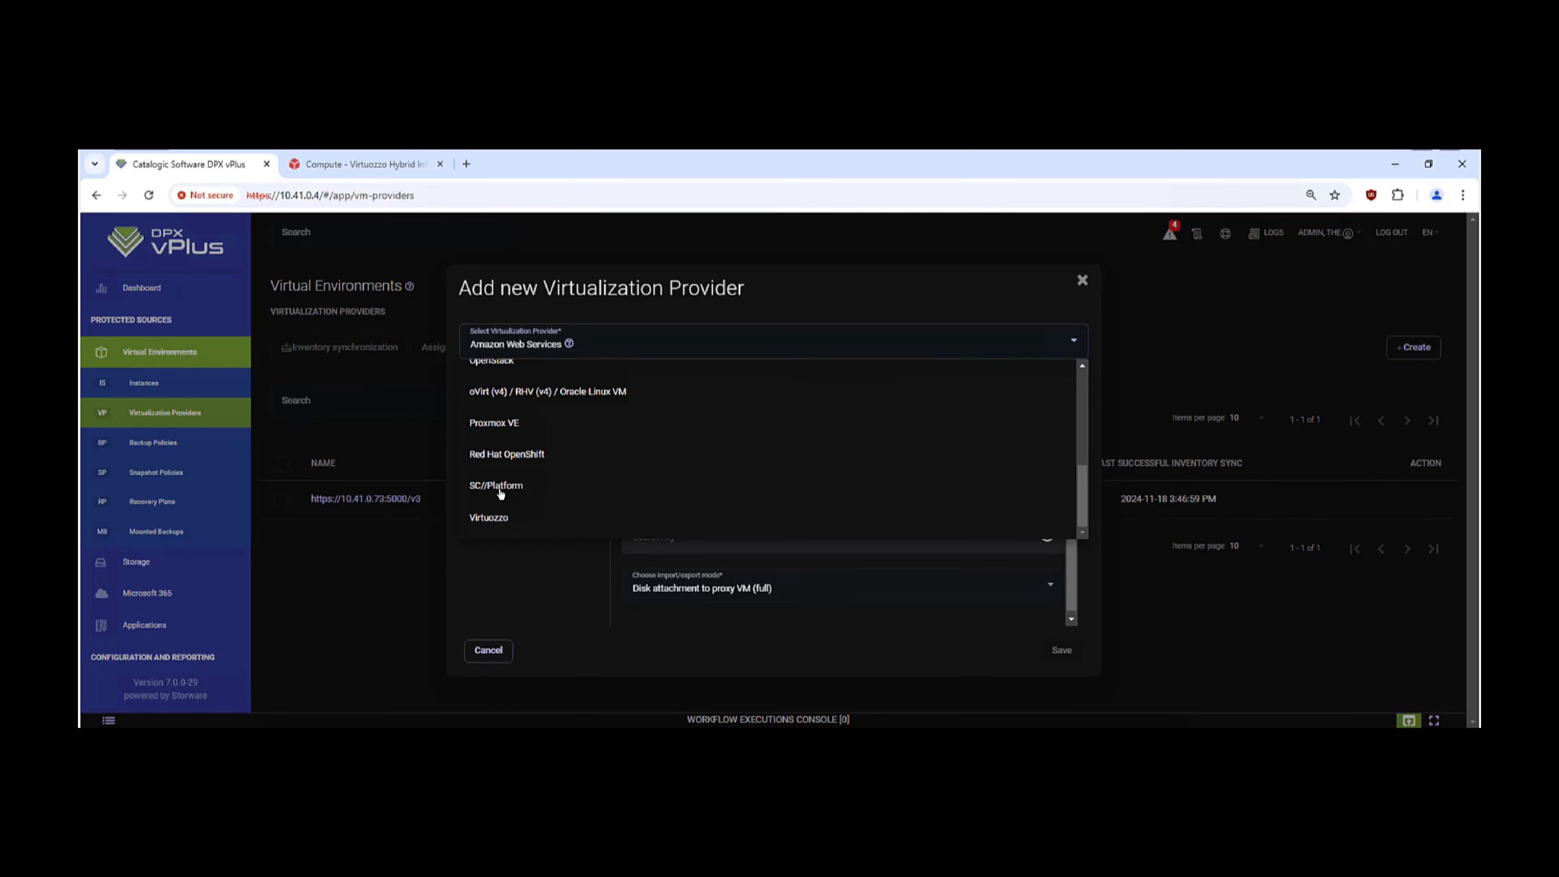
pyautogui.click(512, 522)
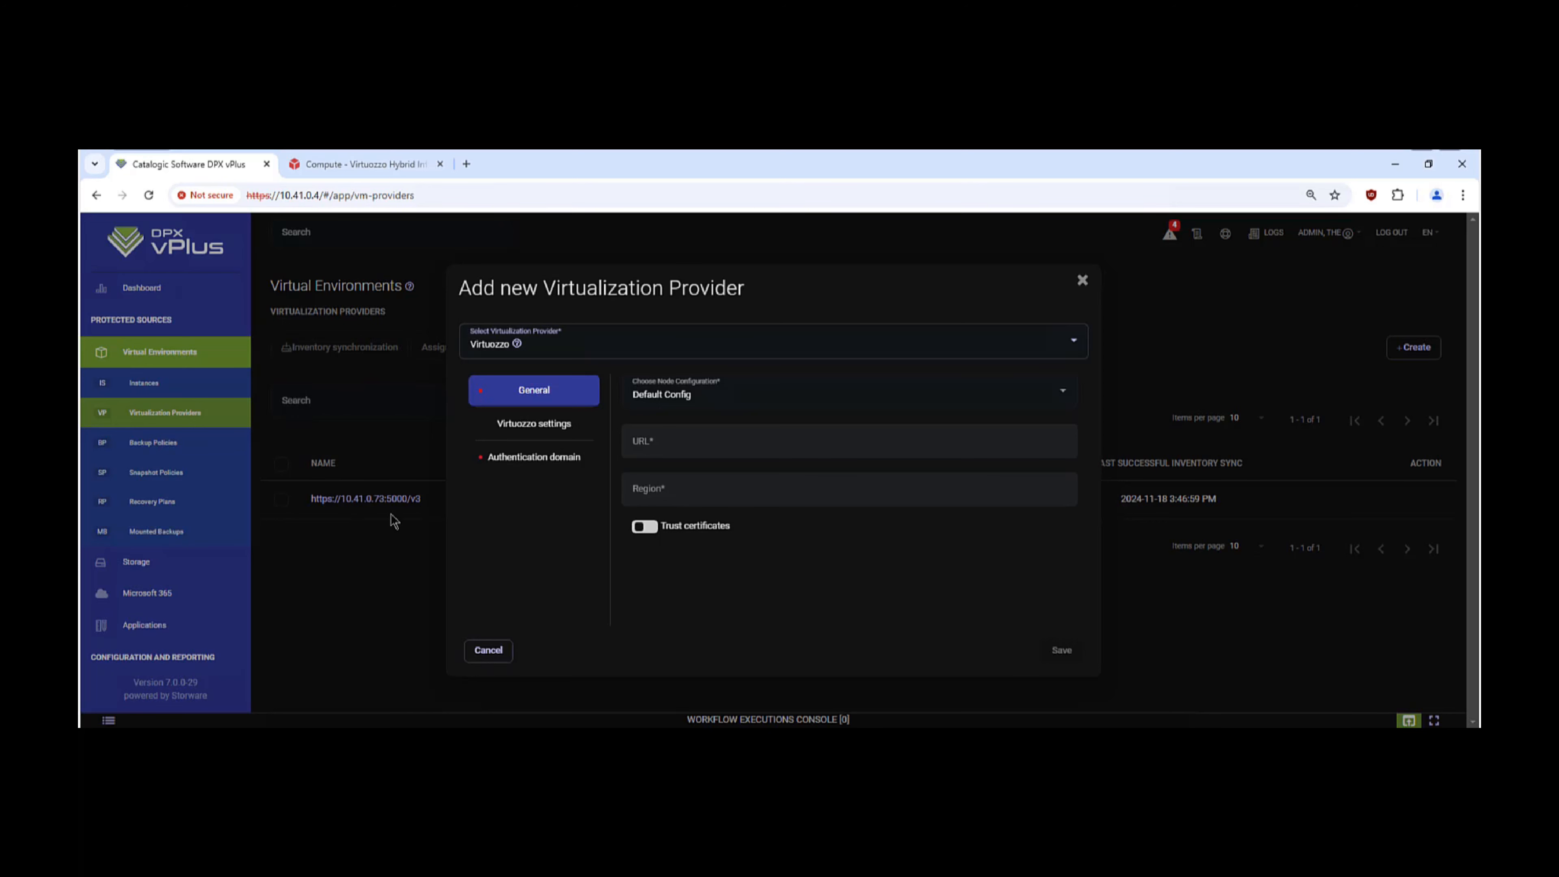
# Review the new Virtuozzo provider's general, Virtuozzo settings and authentication domain sections, and cancel the creation
pyautogui.click(687, 443)
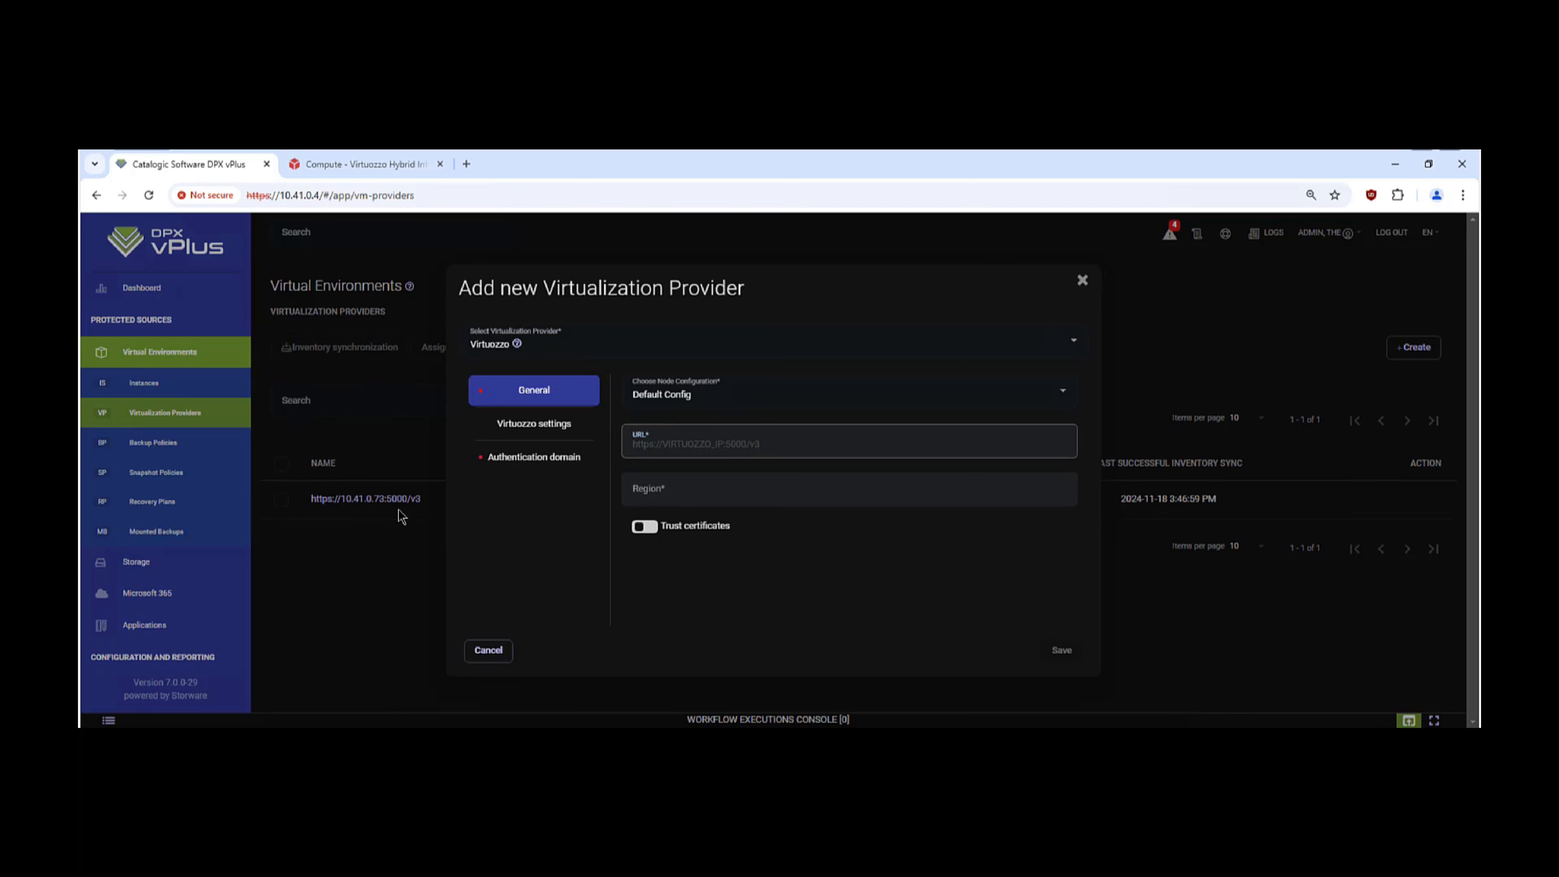
pyautogui.click(538, 426)
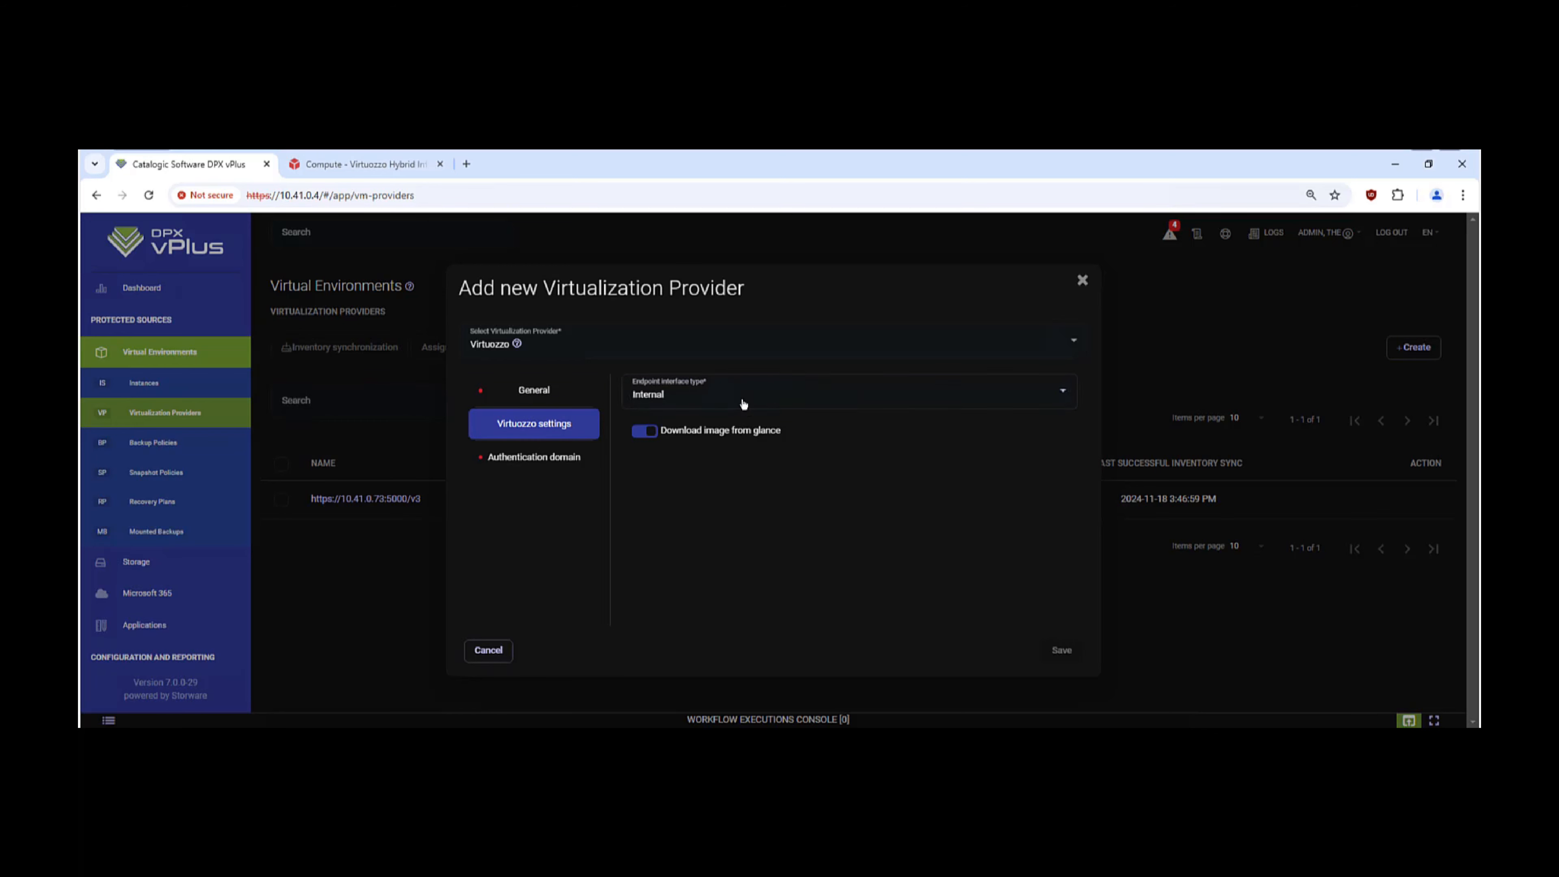
pyautogui.click(741, 398)
pyautogui.click(539, 475)
pyautogui.click(537, 461)
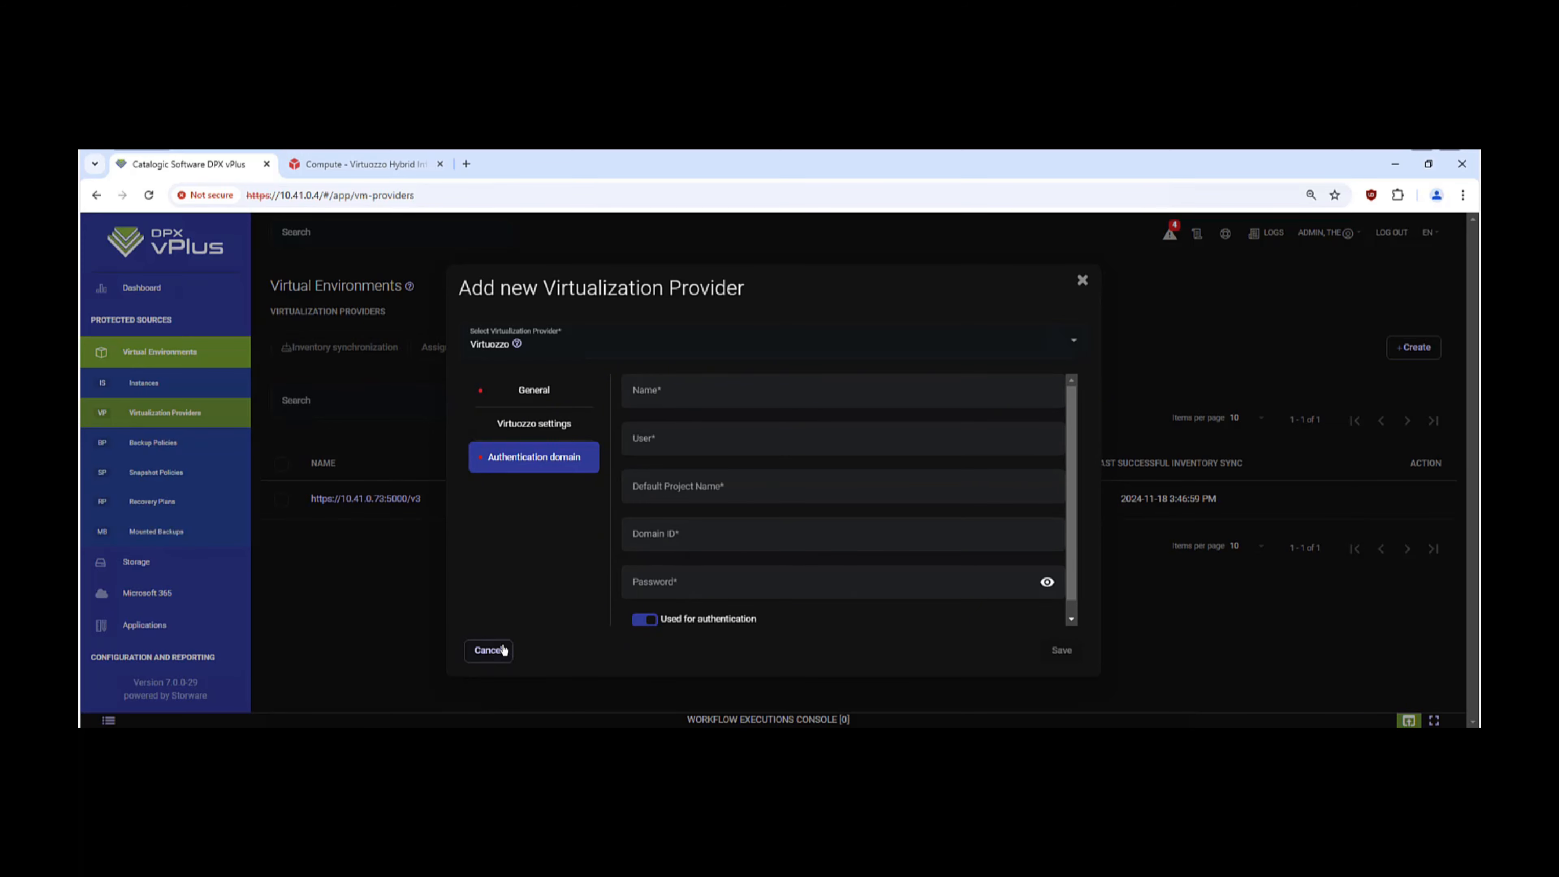
pyautogui.click(489, 650)
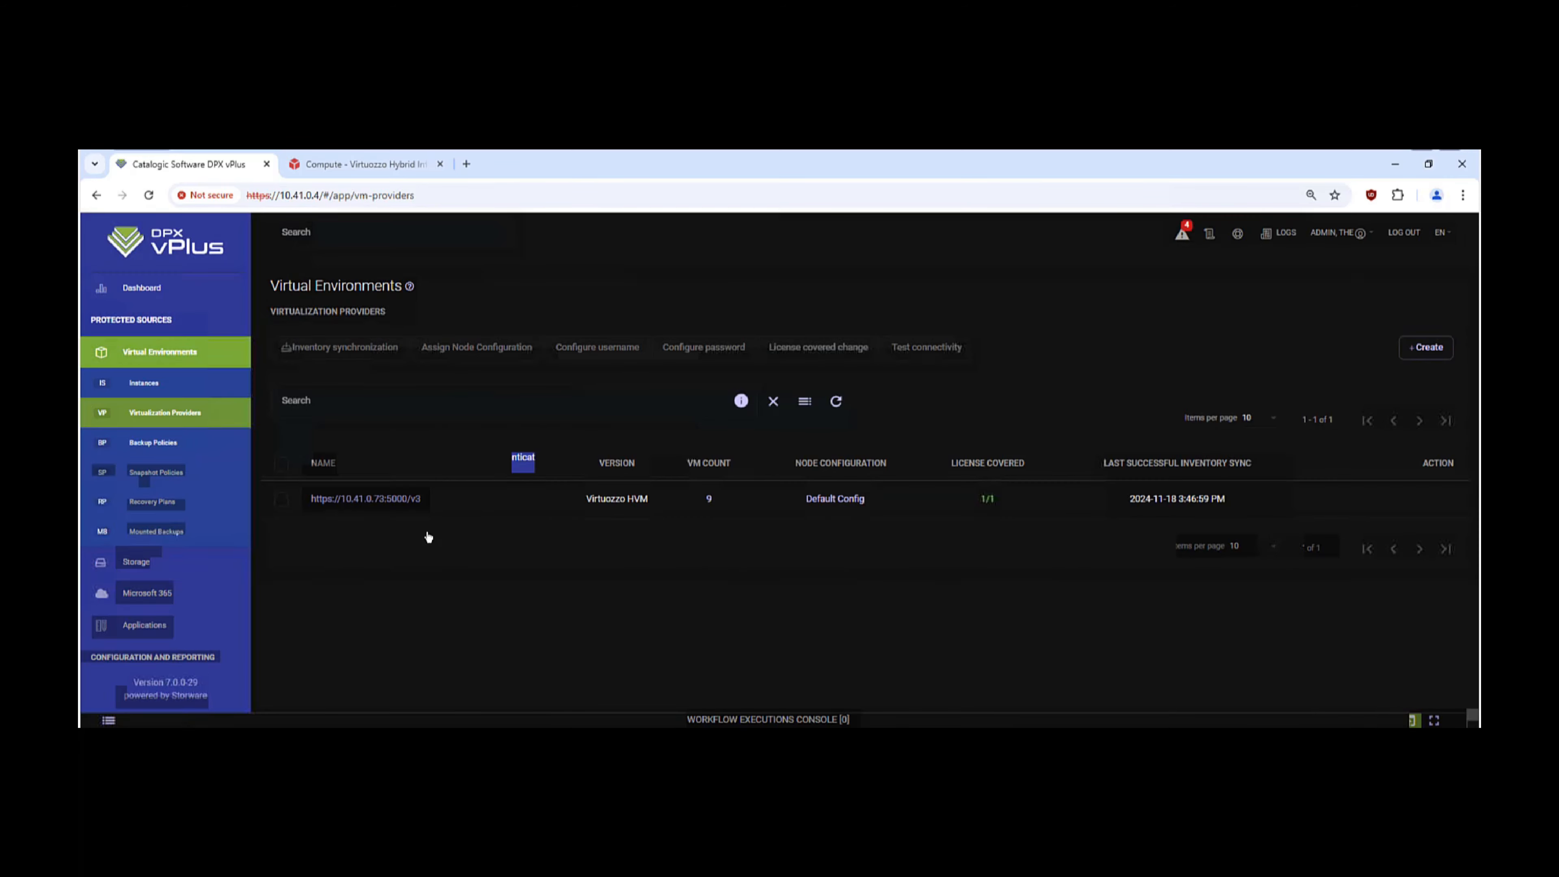
# Open the existing Virtuozzo provider and inspect its general and Virtuozzo-specific settings
pyautogui.click(402, 501)
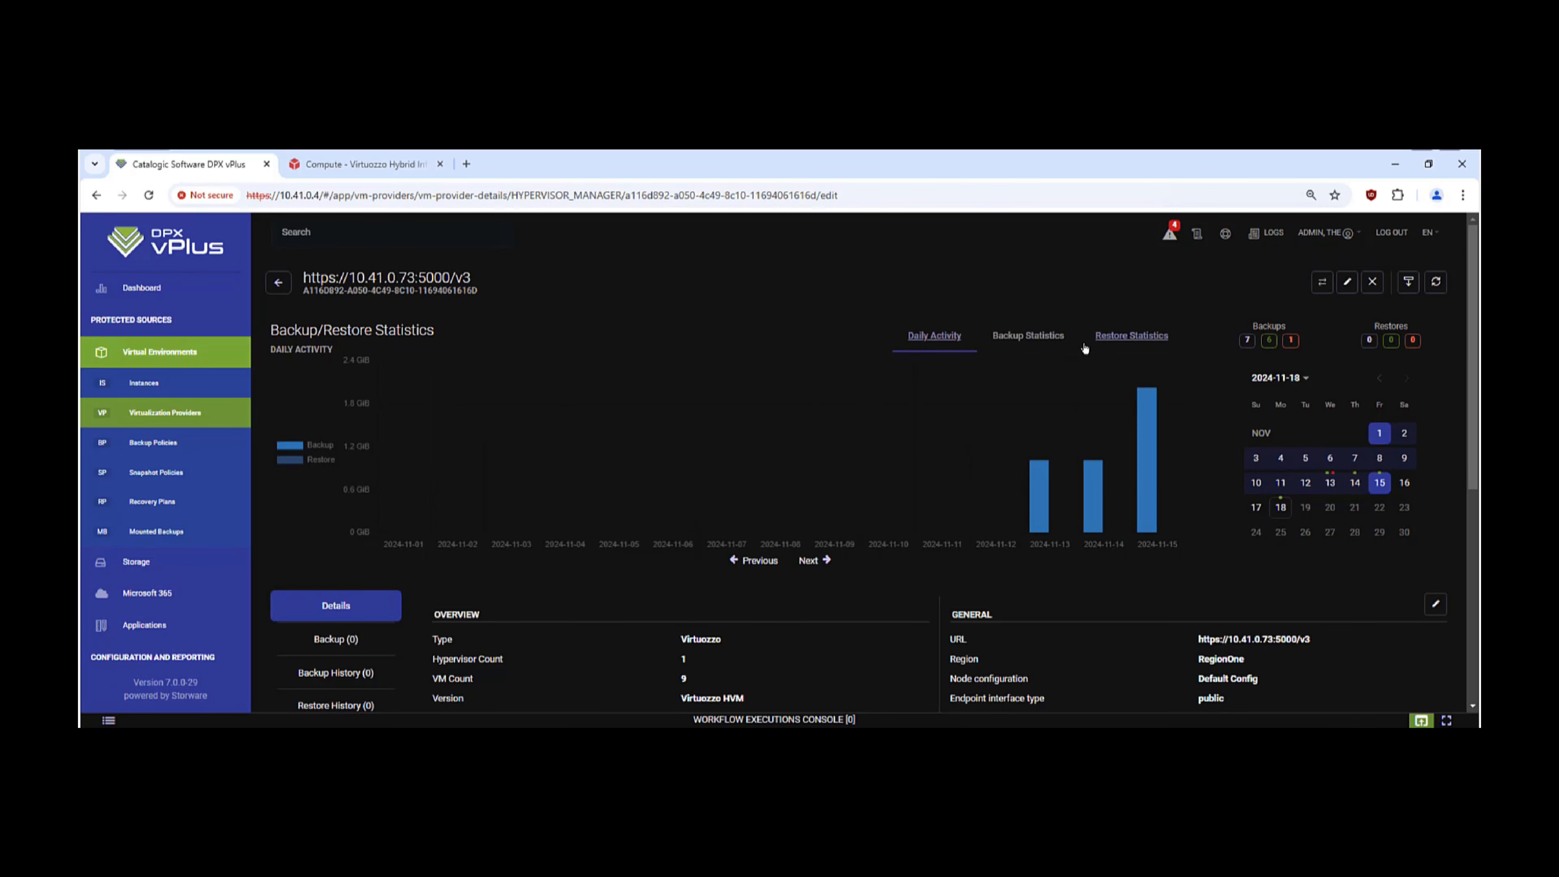
pyautogui.click(1347, 284)
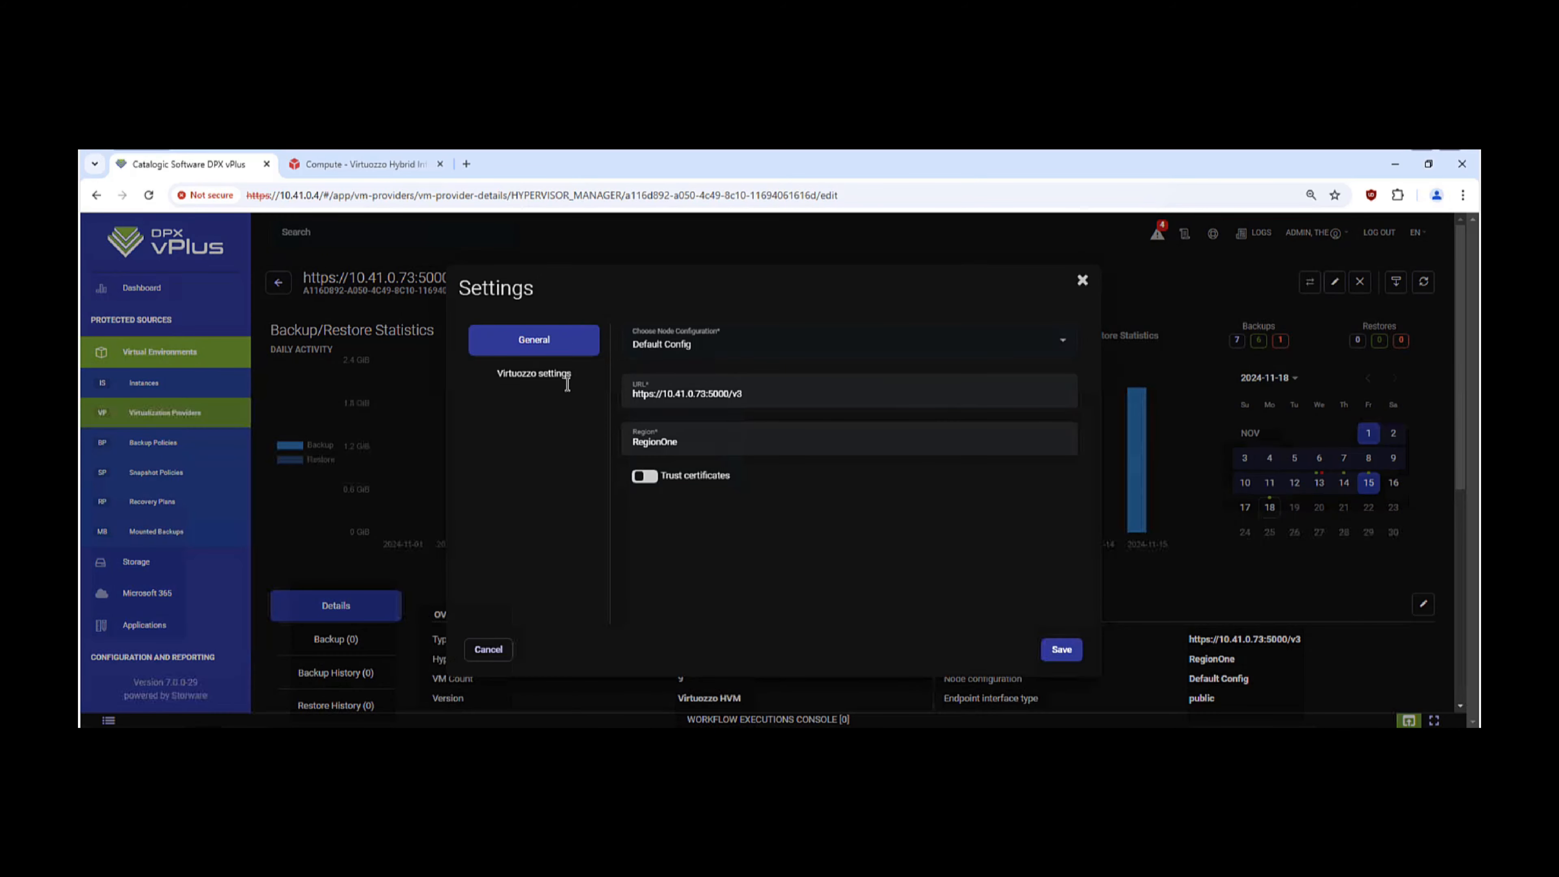
pyautogui.click(564, 373)
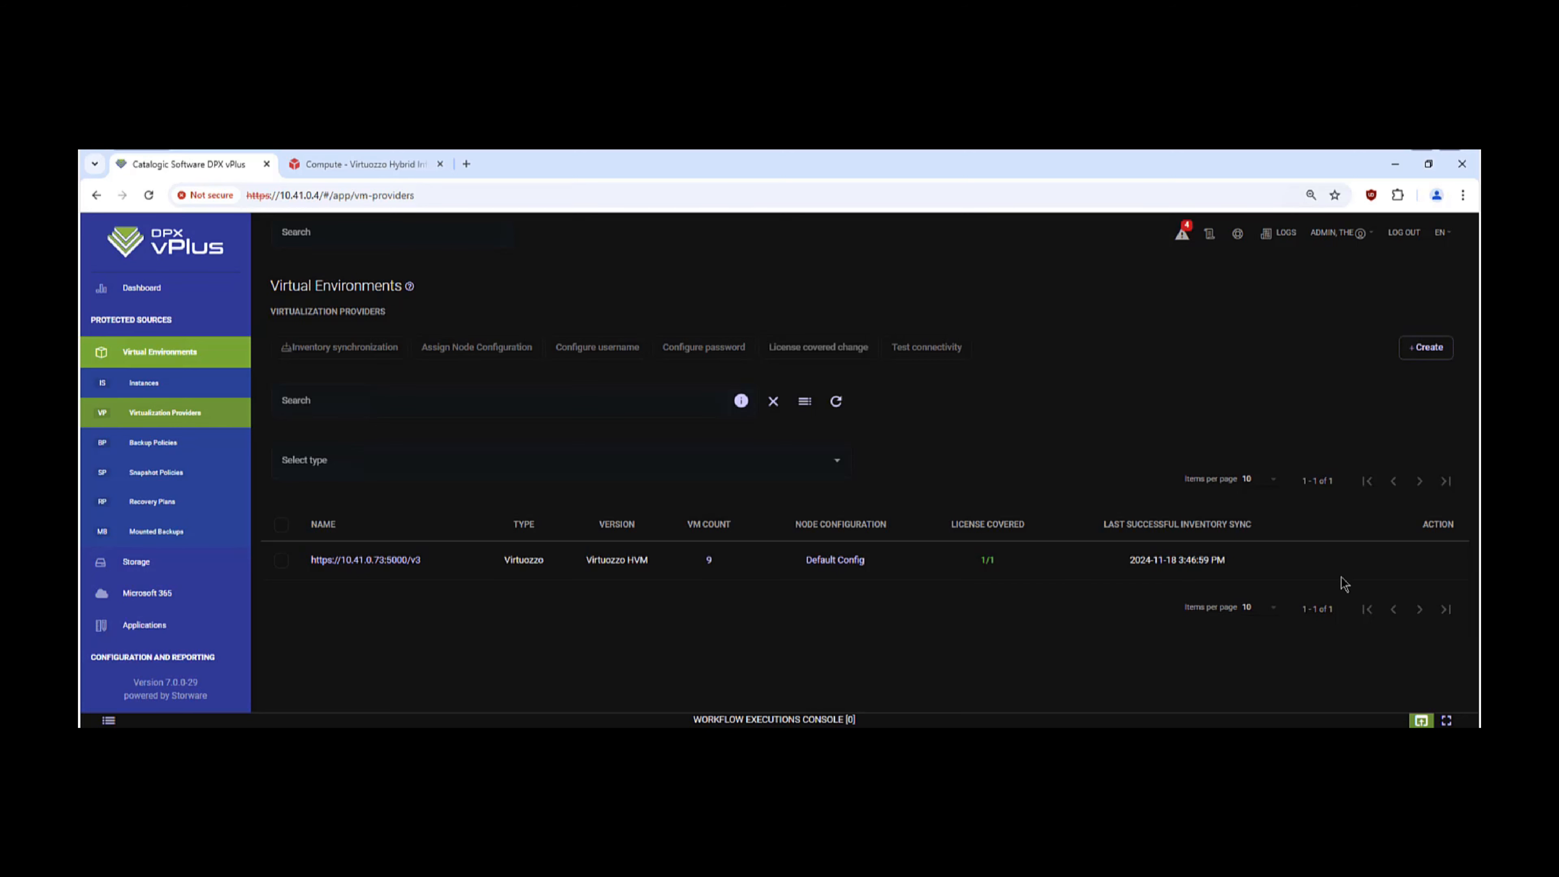
# Run an inventory synchronization for the Virtuozzo provider and check the task's details in the workflow executions console
pyautogui.moveTo(1390, 560)
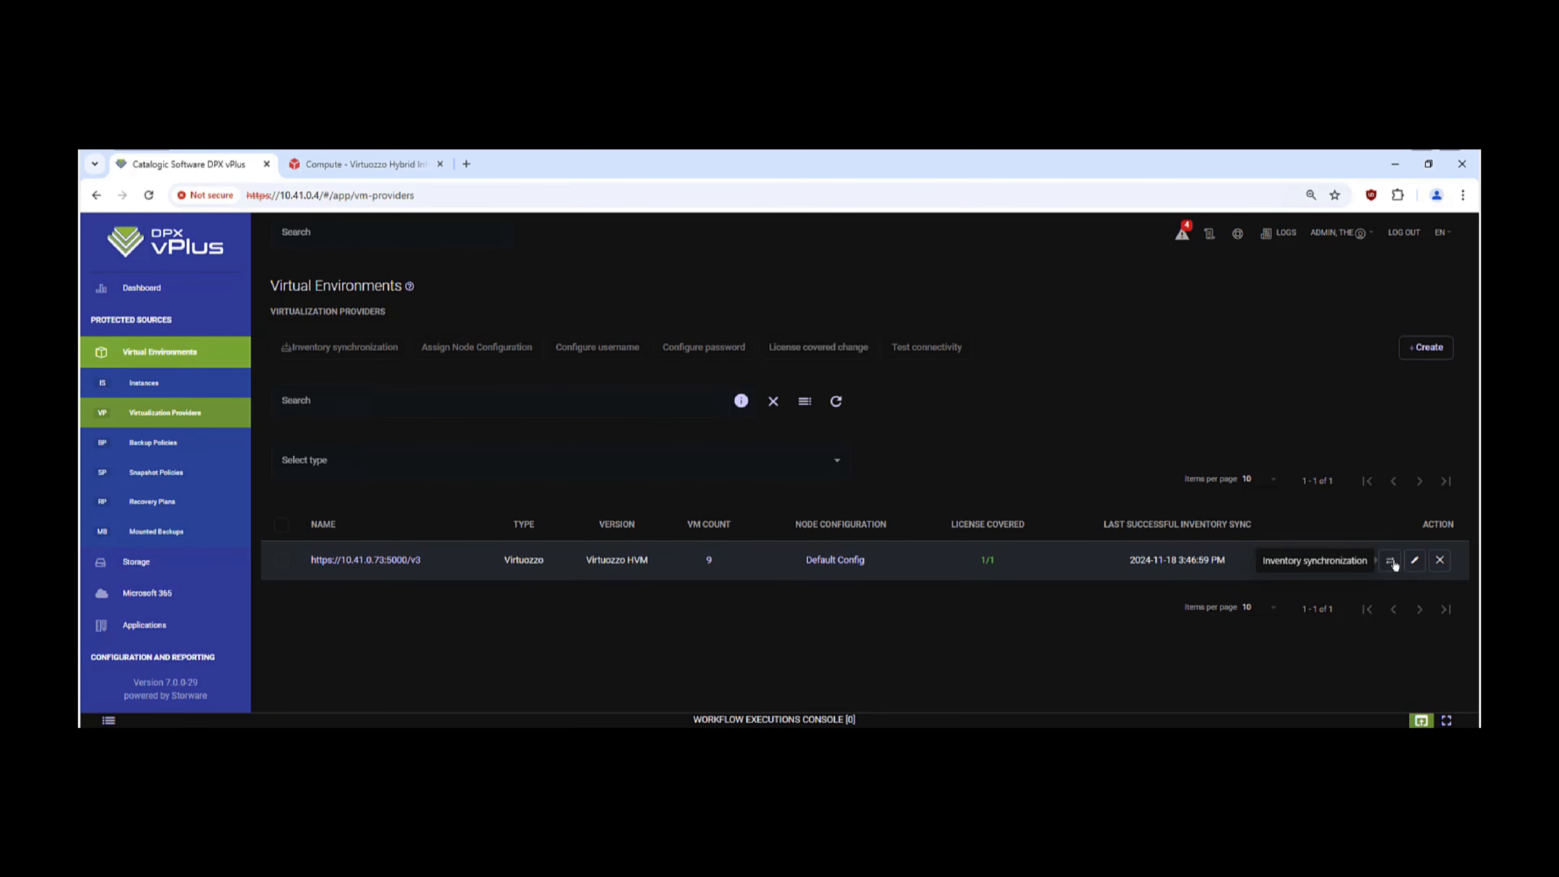
pyautogui.click(1392, 562)
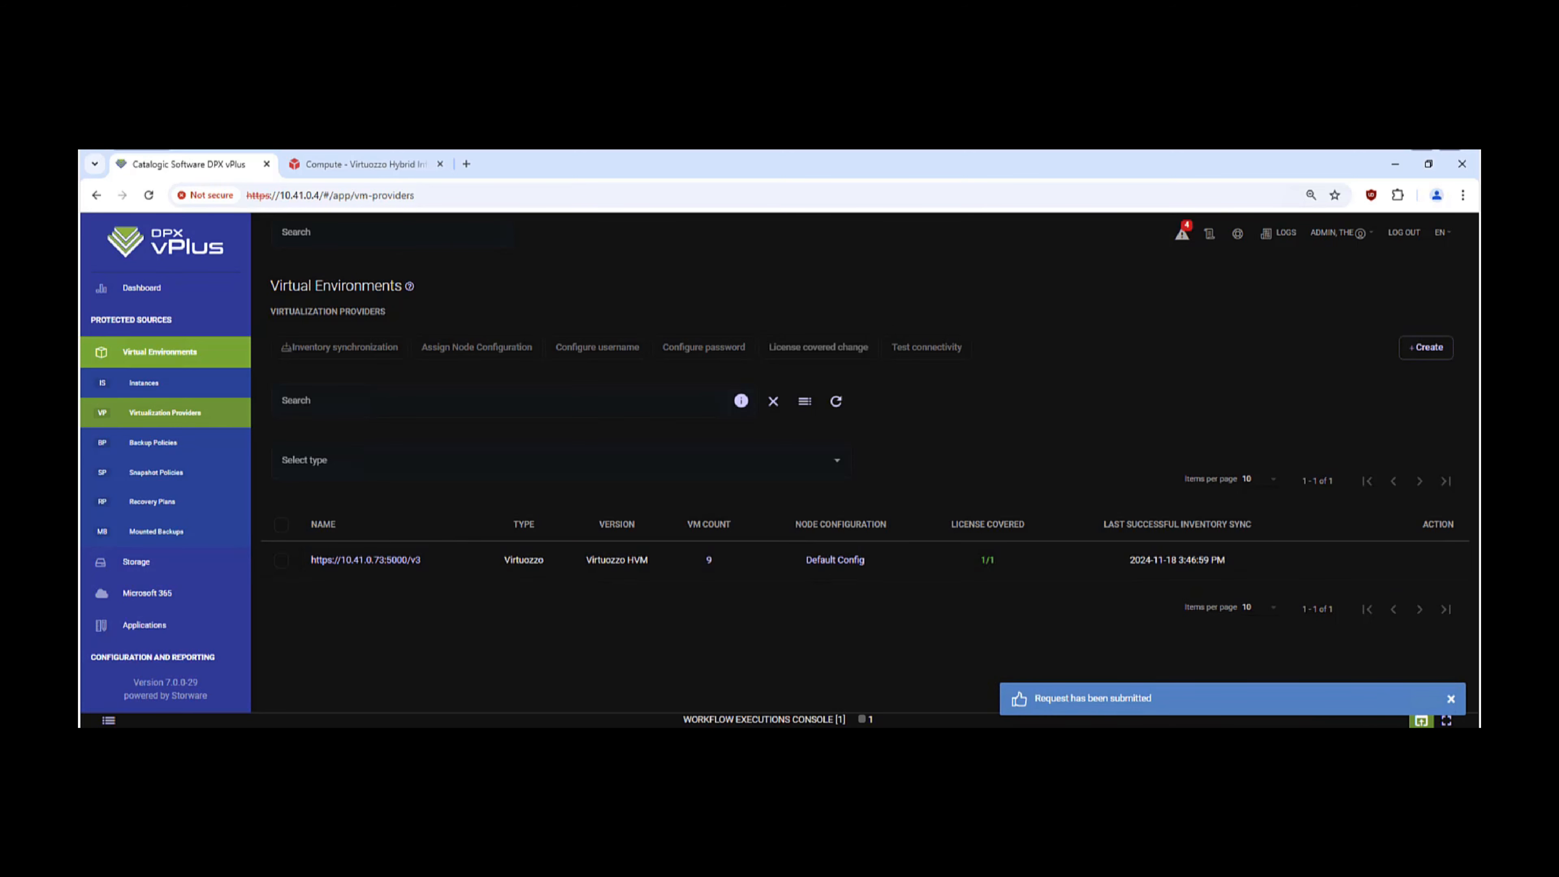
pyautogui.click(1421, 720)
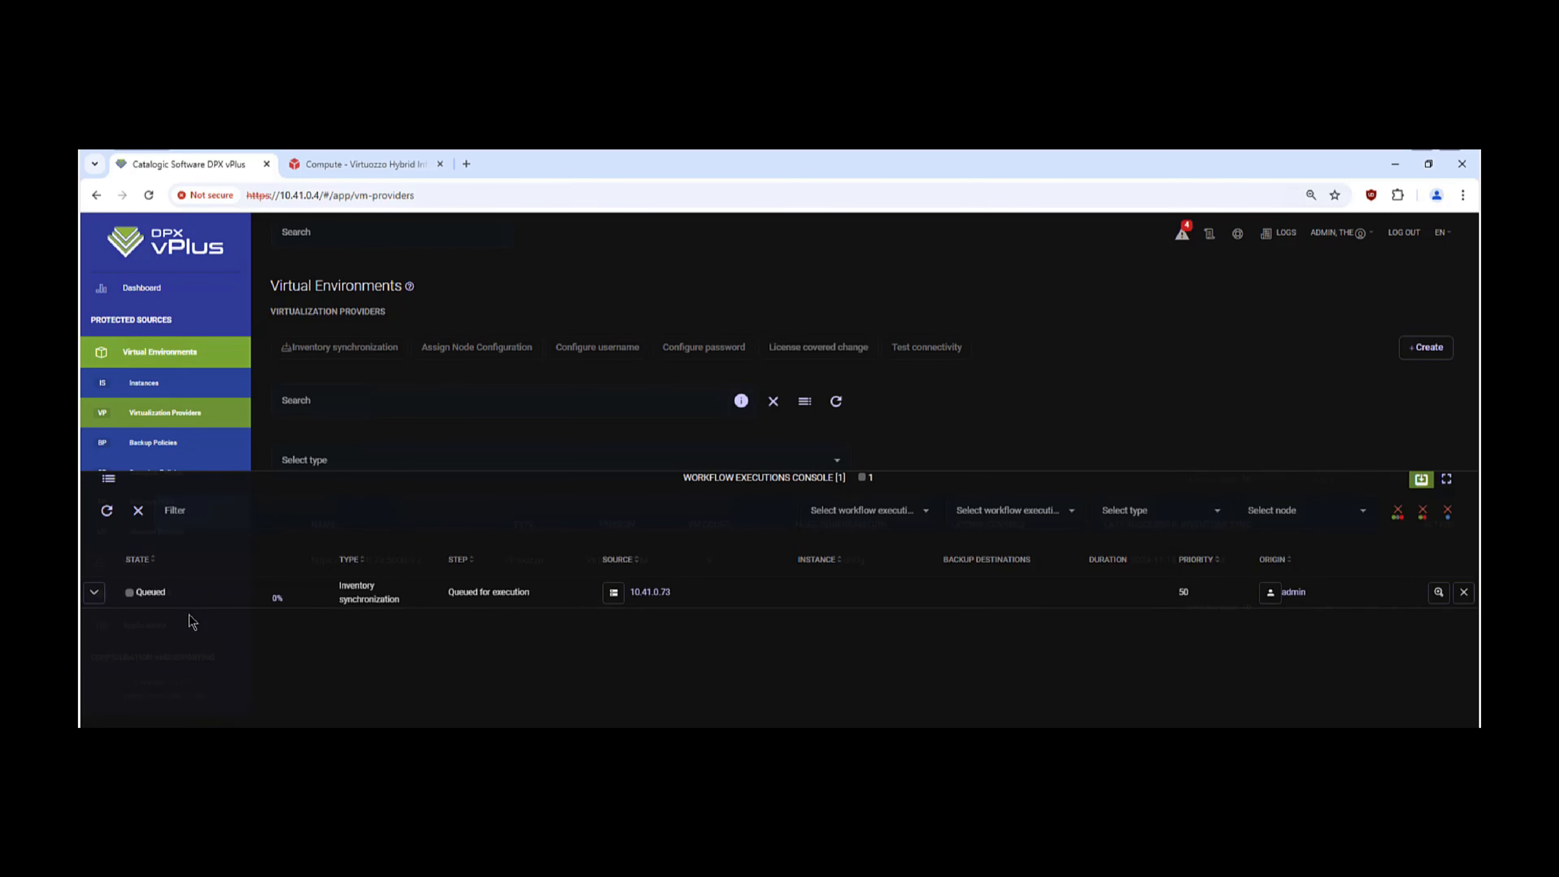
pyautogui.click(94, 593)
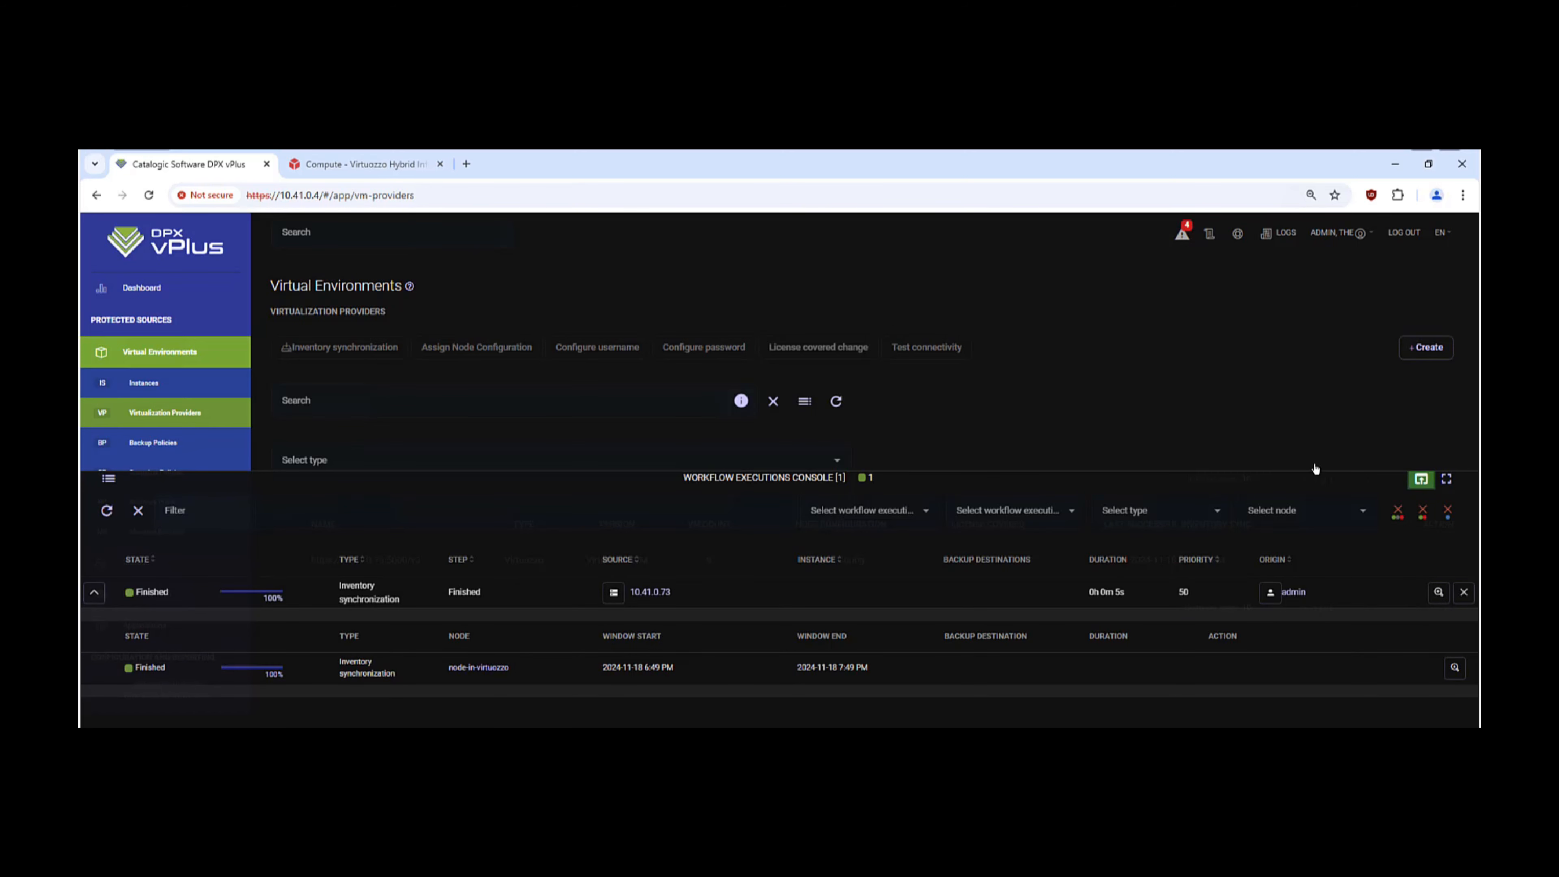
pyautogui.click(1315, 469)
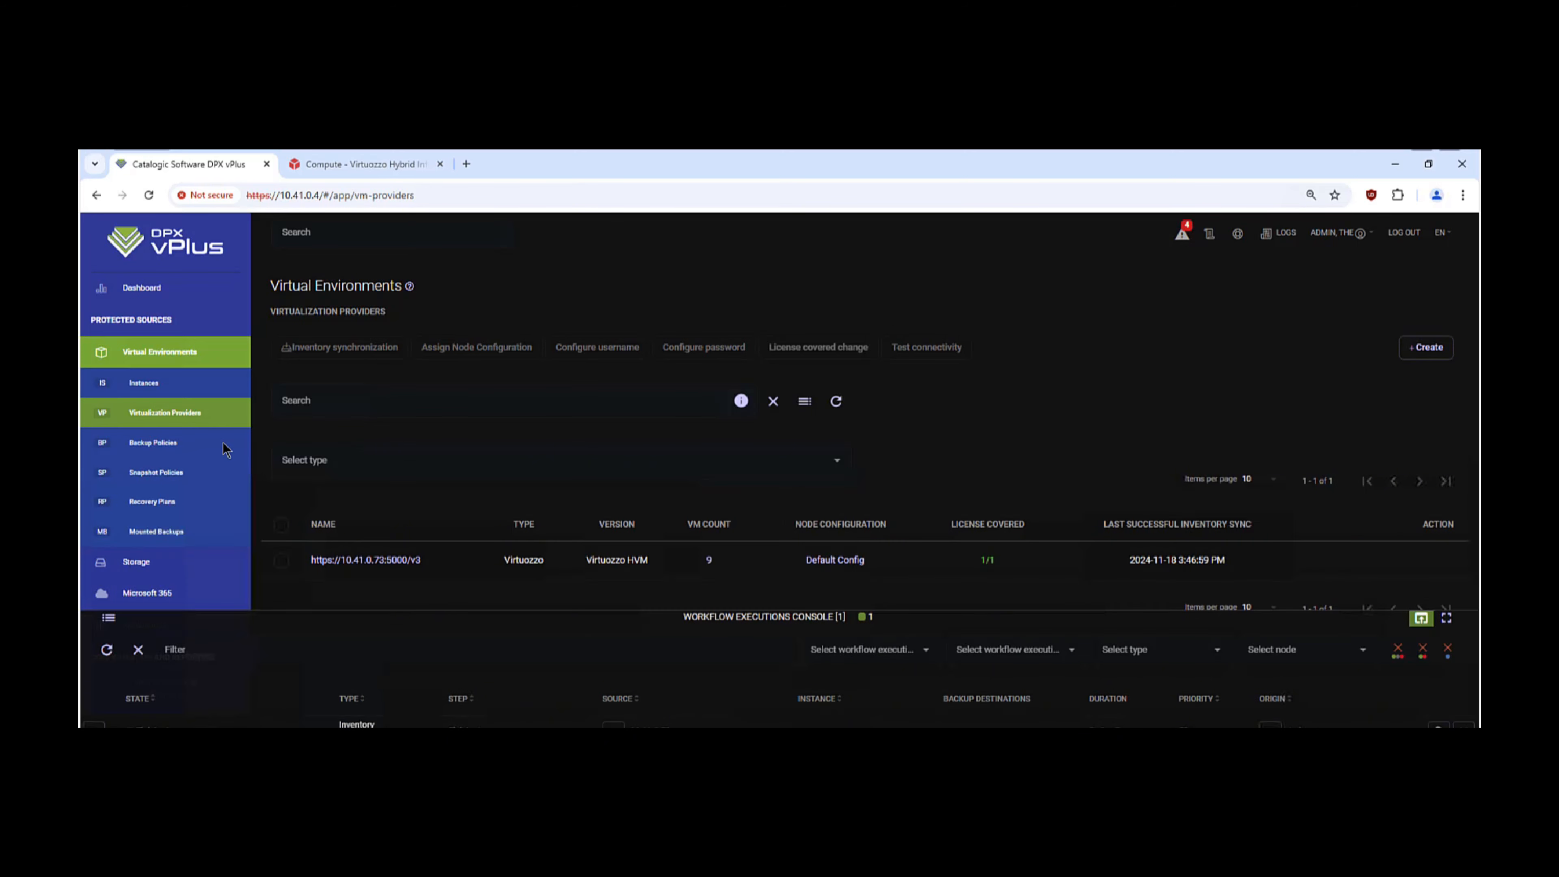
# Compare the list of protected instances with the virtual machines listed in the Virtuozzo console
pyautogui.click(184, 387)
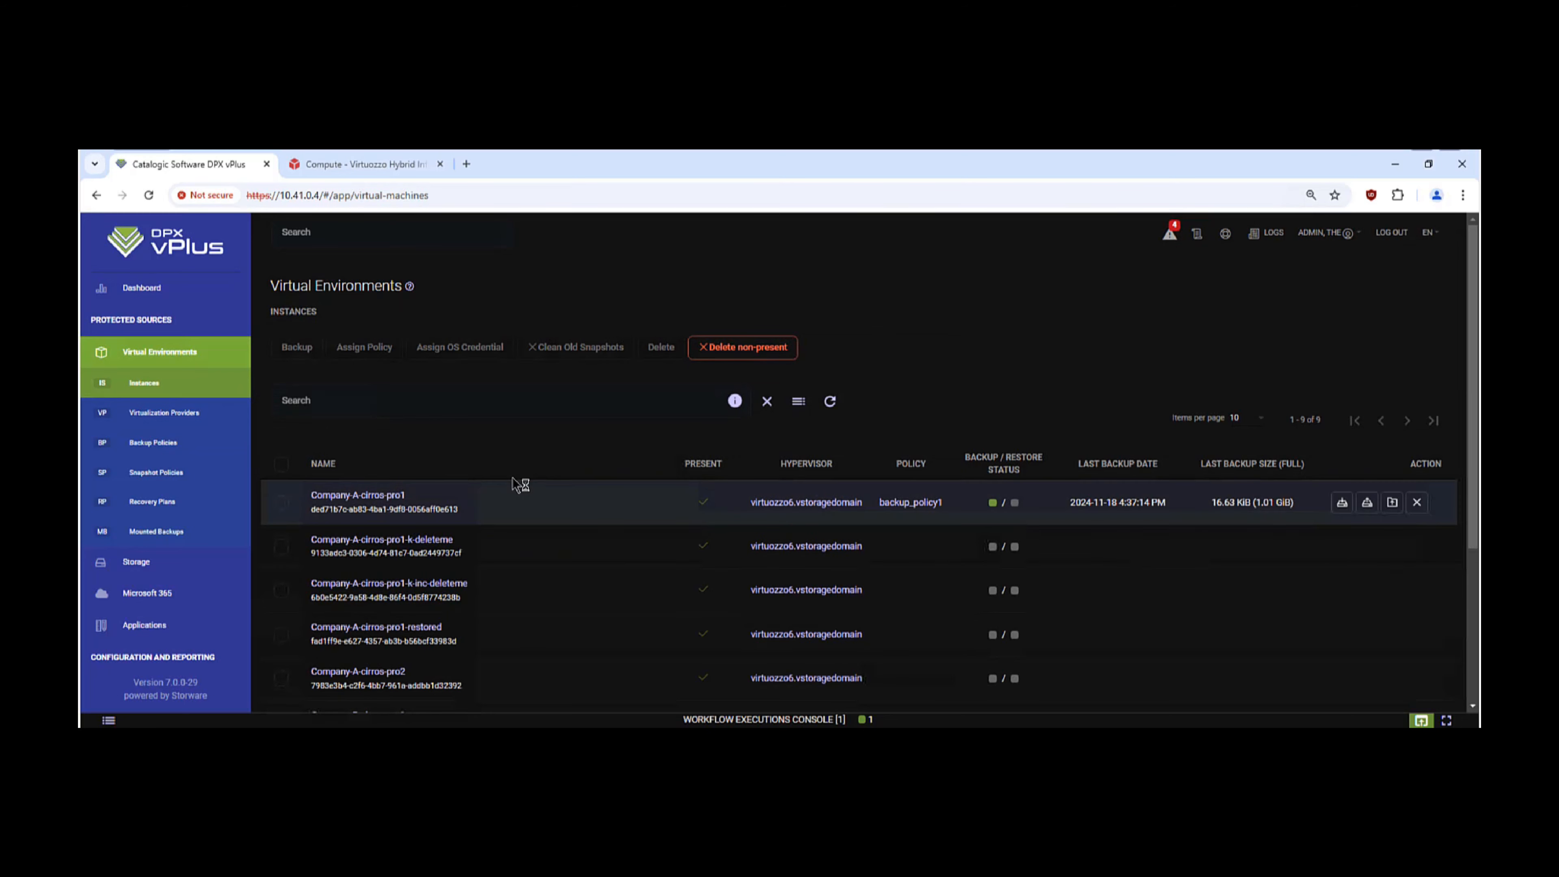
pyautogui.scroll(-3, 538, 557)
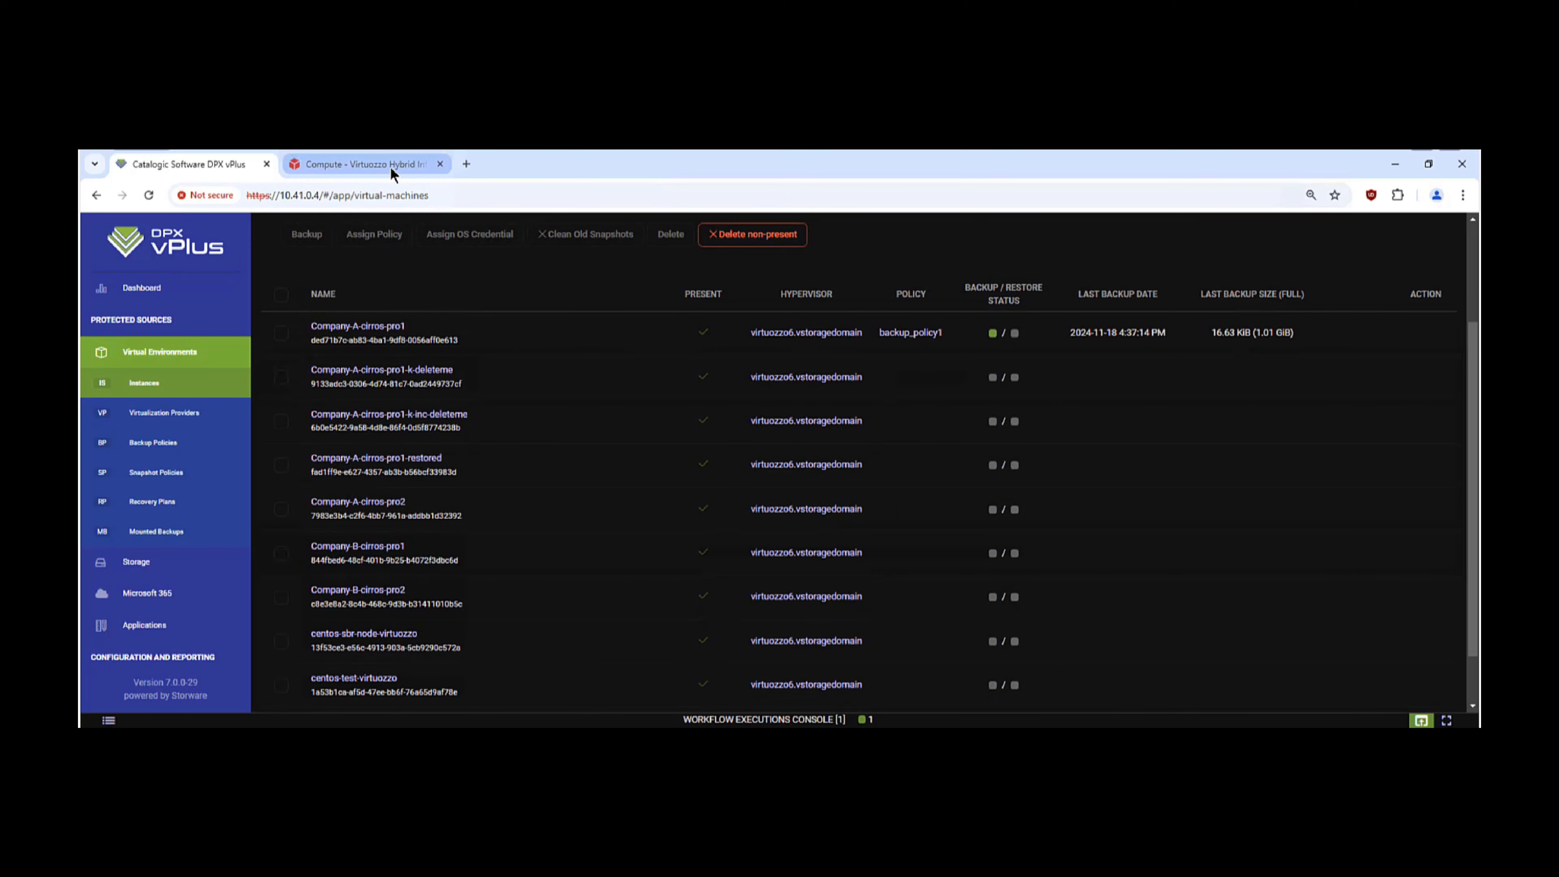
pyautogui.click(390, 165)
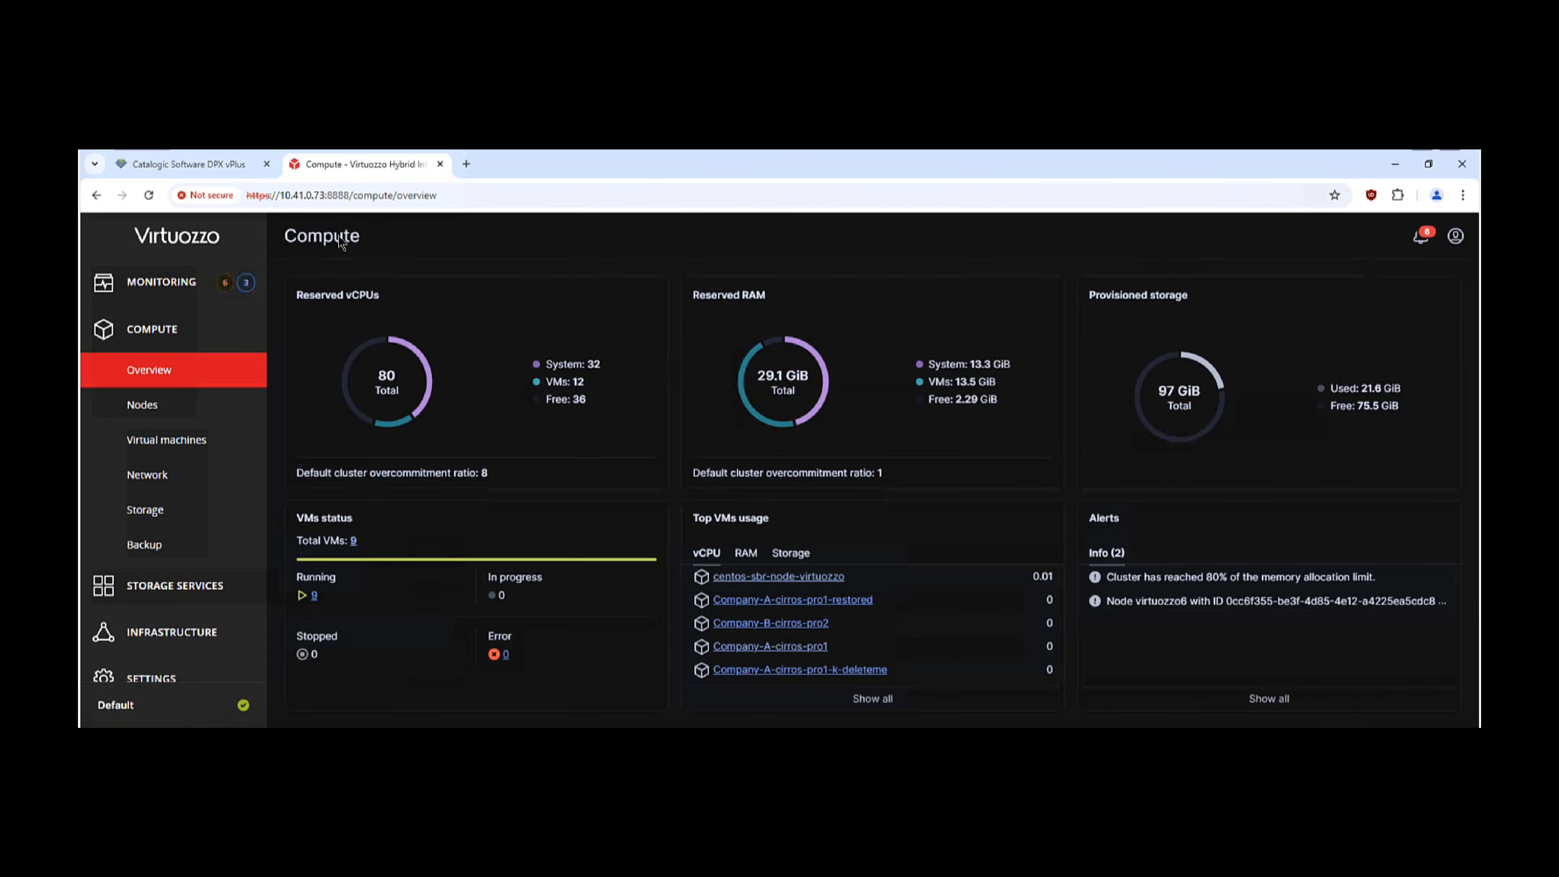
pyautogui.click(199, 440)
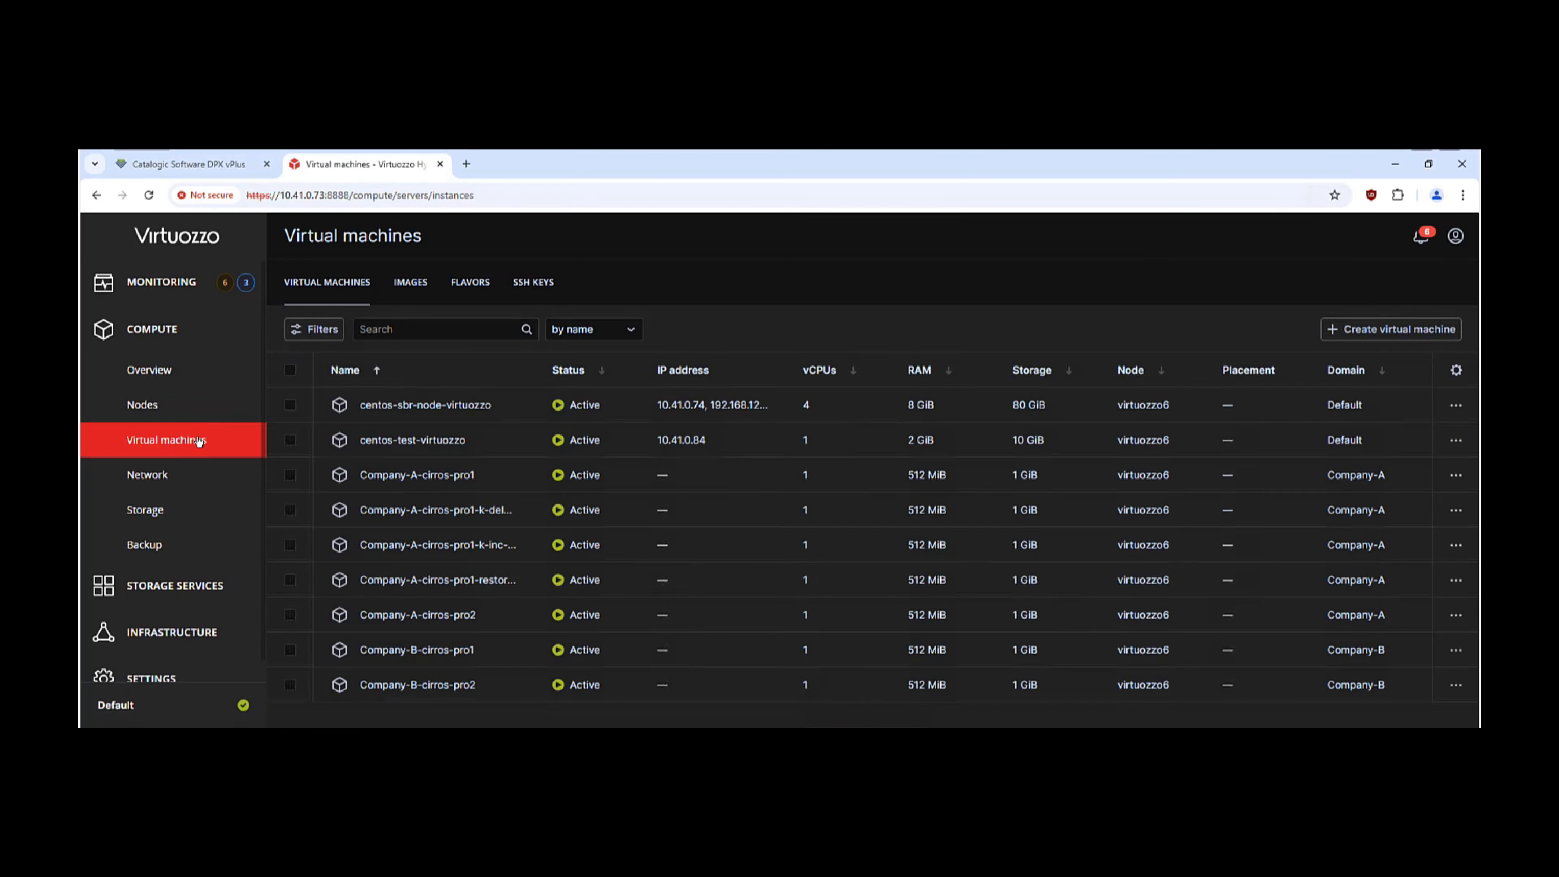
# Switch back to DPX vPlus and review the file system and object storage backup destination types that can be created
pyautogui.click(207, 164)
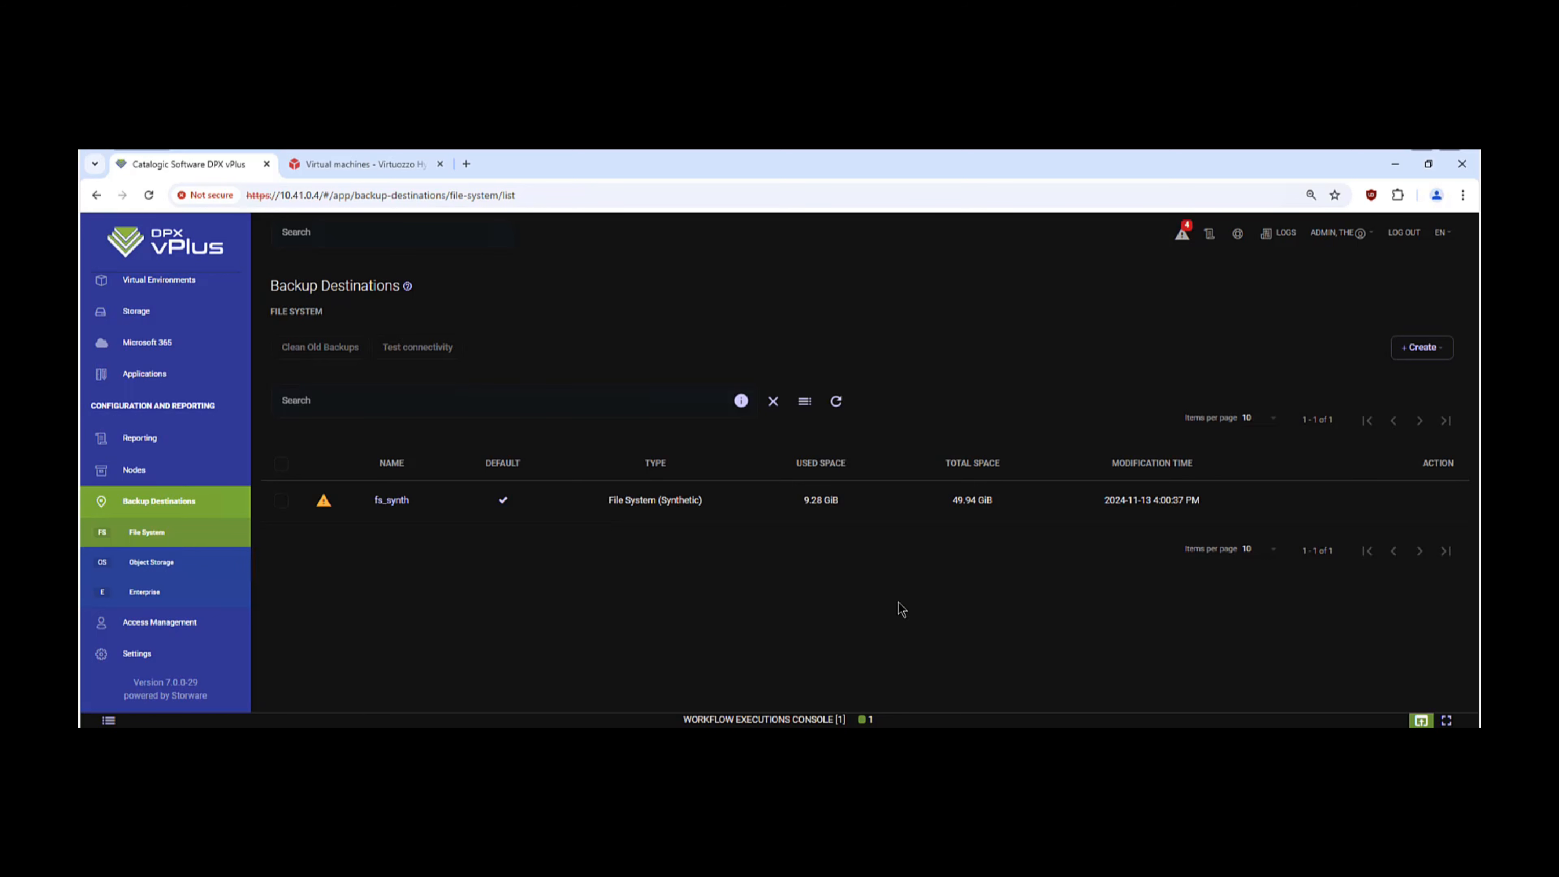
pyautogui.click(1430, 350)
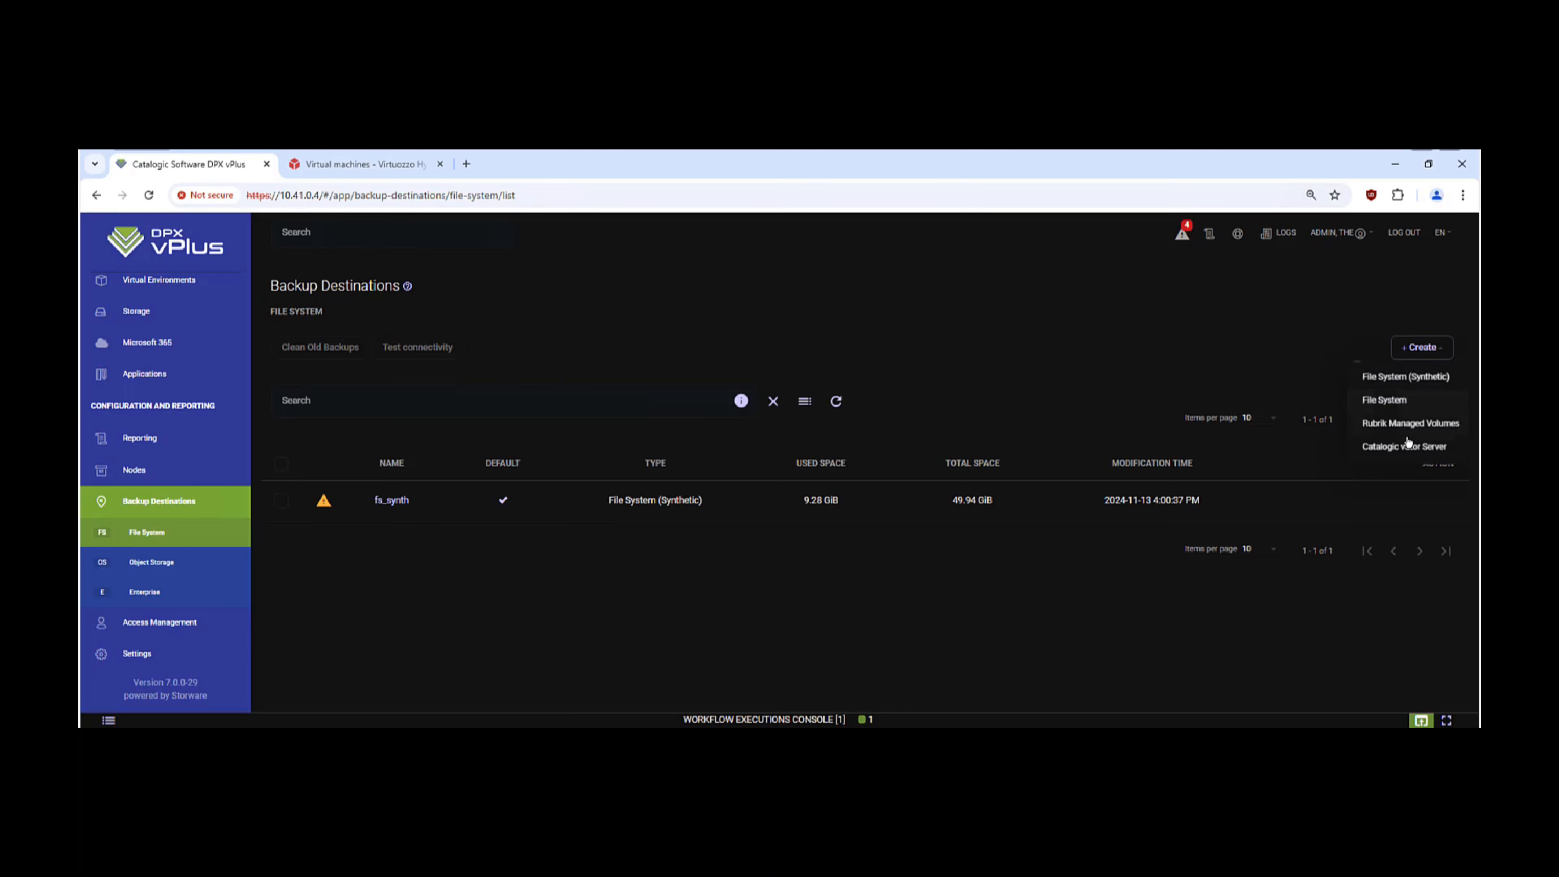
pyautogui.click(694, 662)
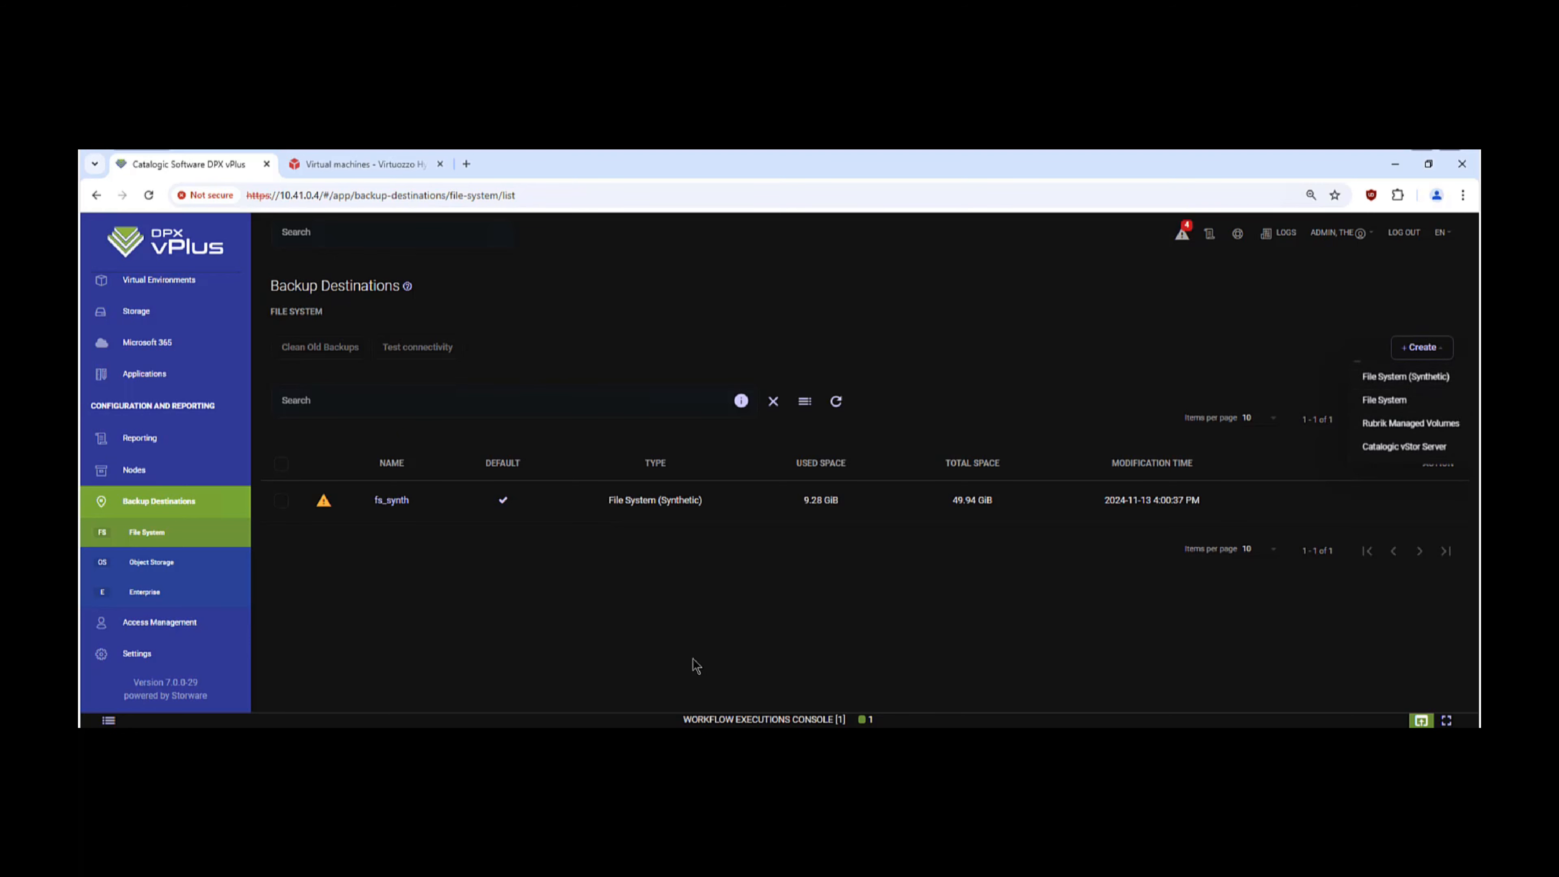
pyautogui.click(175, 570)
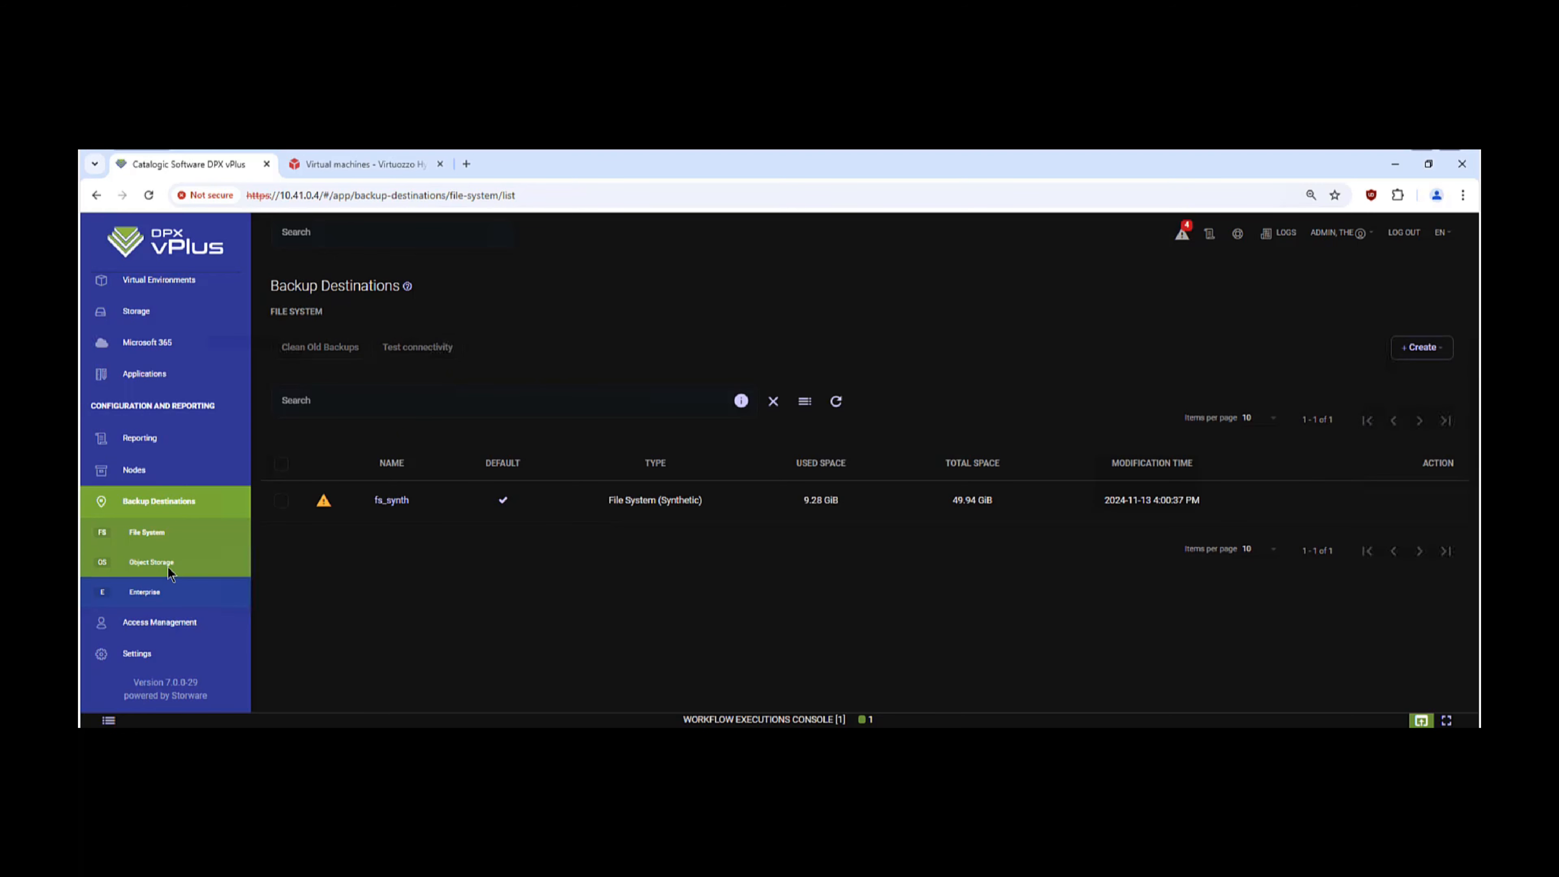
pyautogui.click(1413, 359)
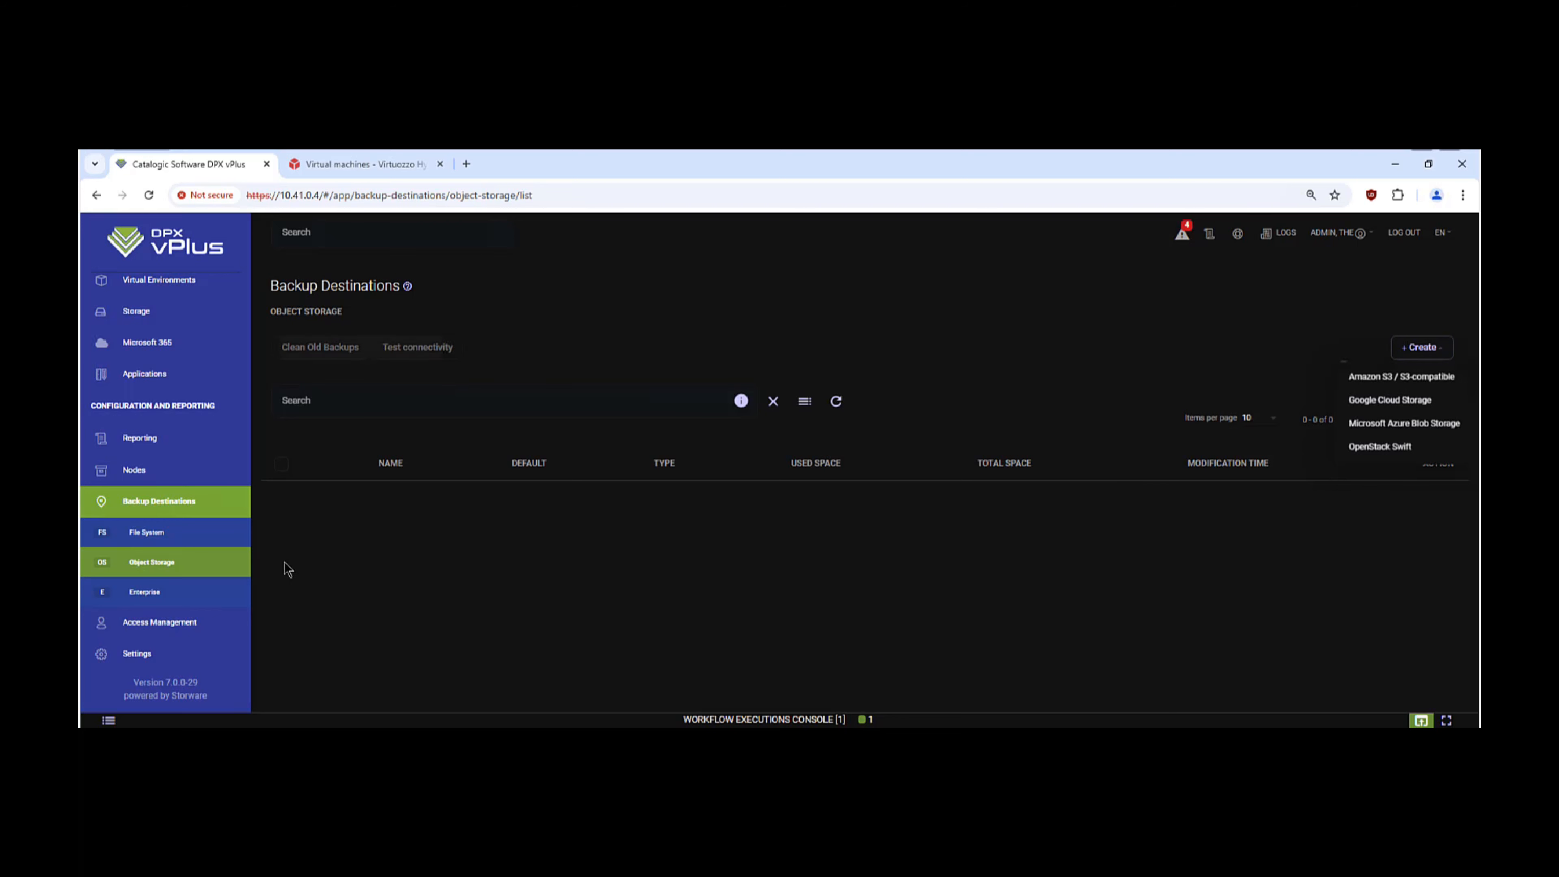
# Open the fs_synth file system backup destination for editing
pyautogui.click(187, 538)
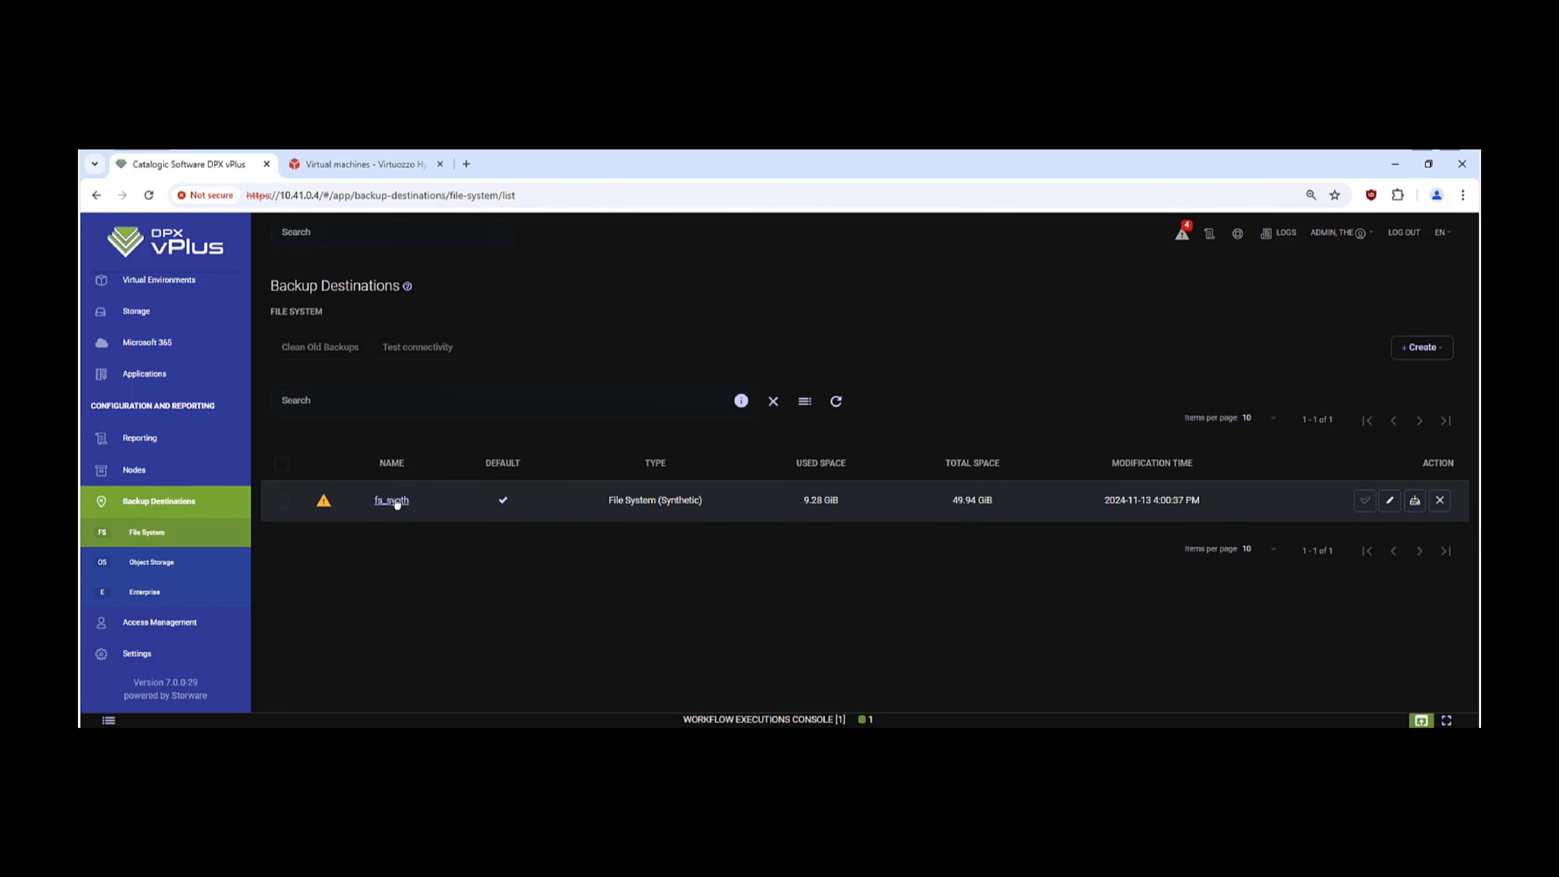
pyautogui.click(1387, 509)
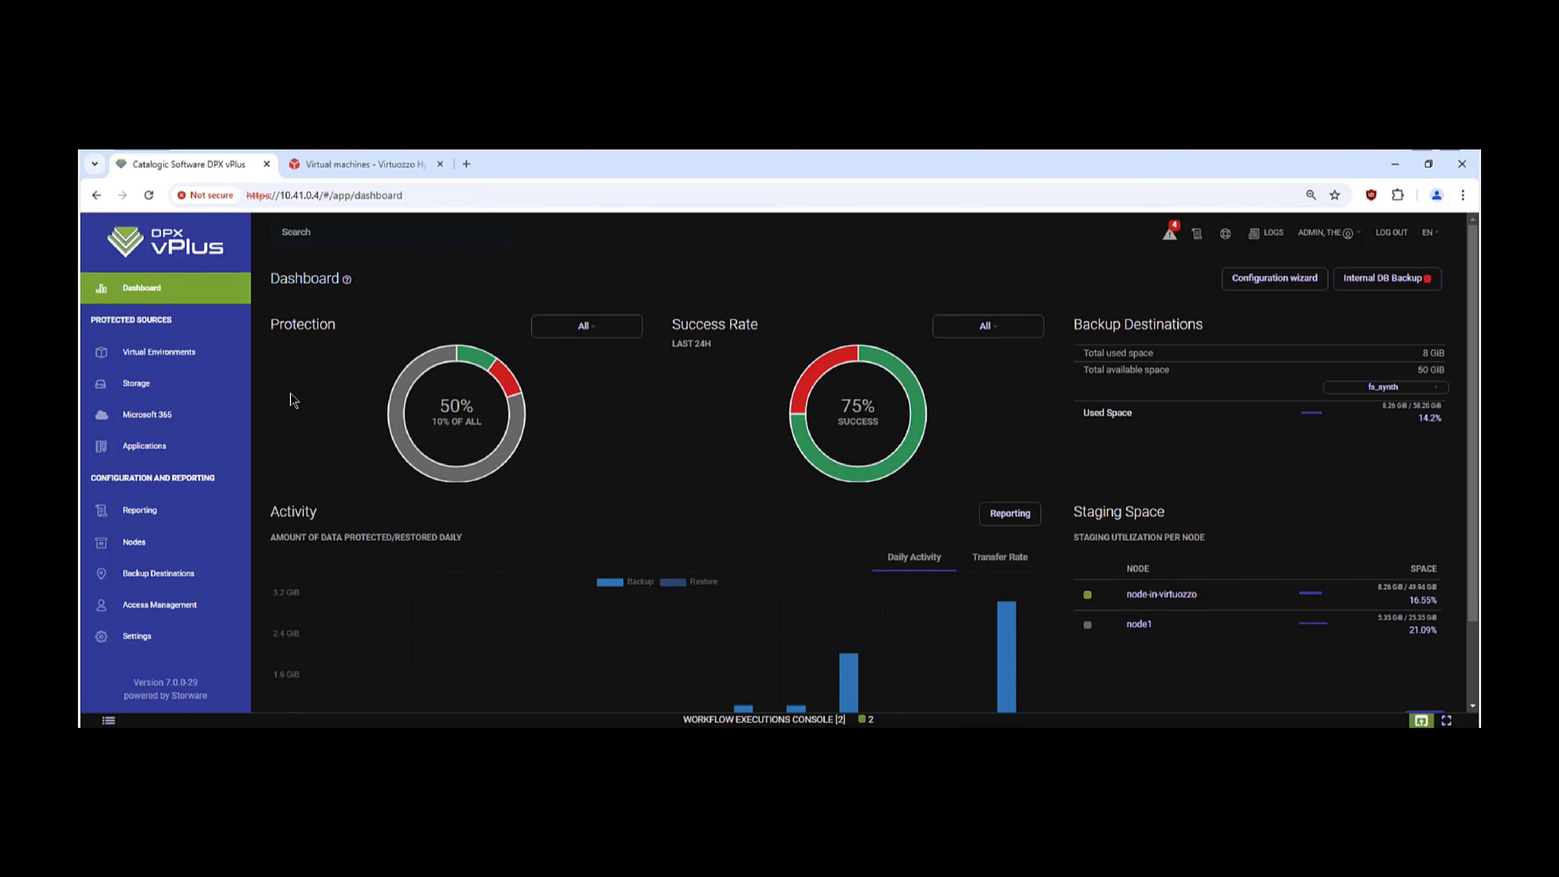
# Run an incremental backup of the Company-A-cirros-pro1 instance with filesystem scanning enabled and priority 50
pyautogui.click(187, 351)
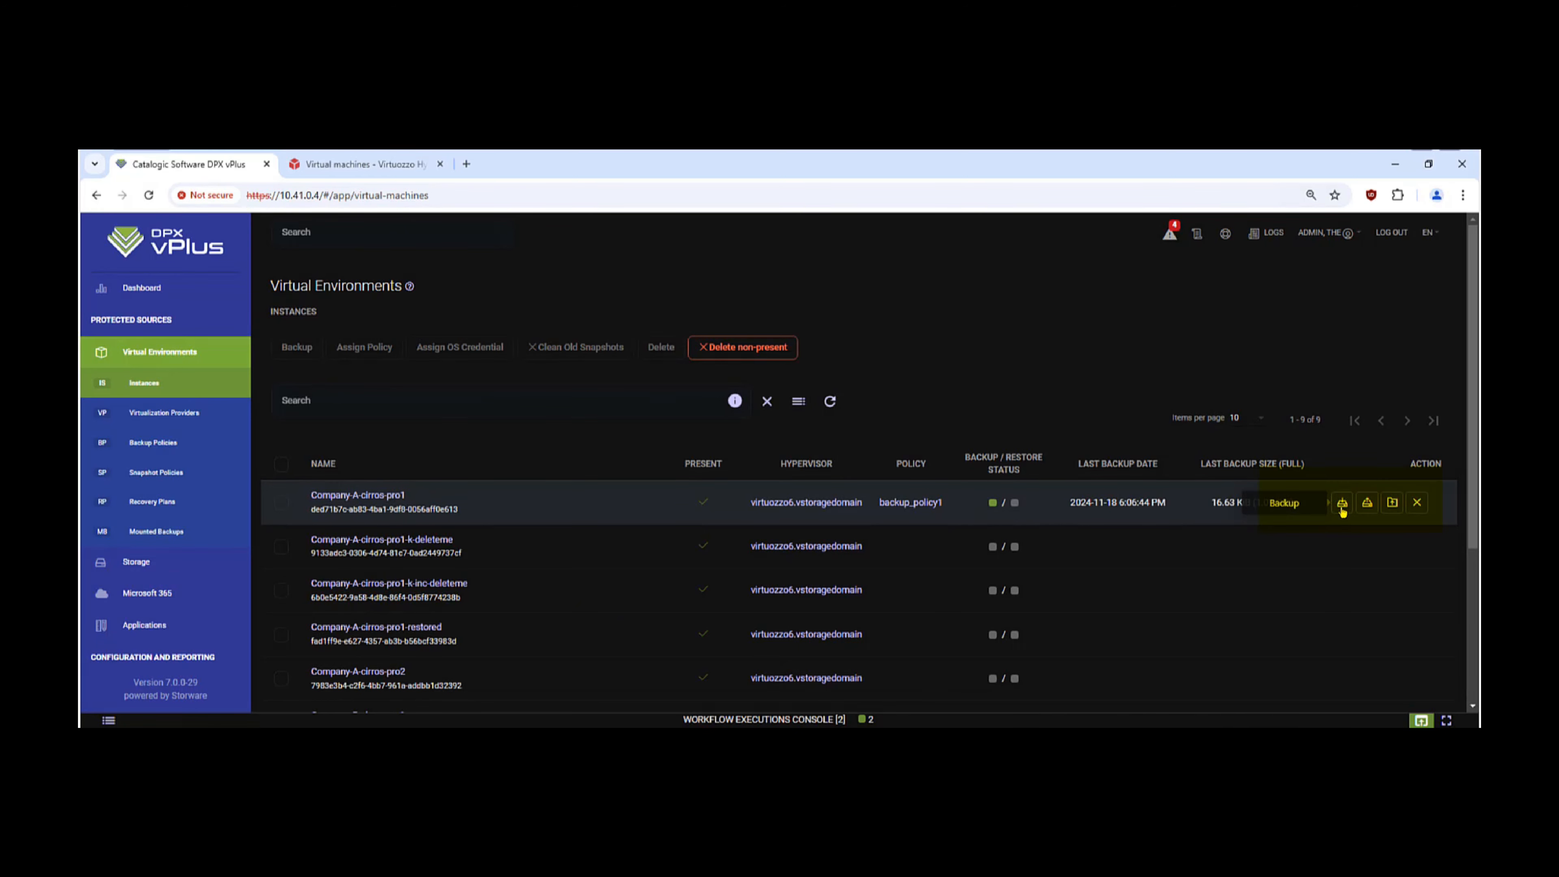
pyautogui.click(1342, 503)
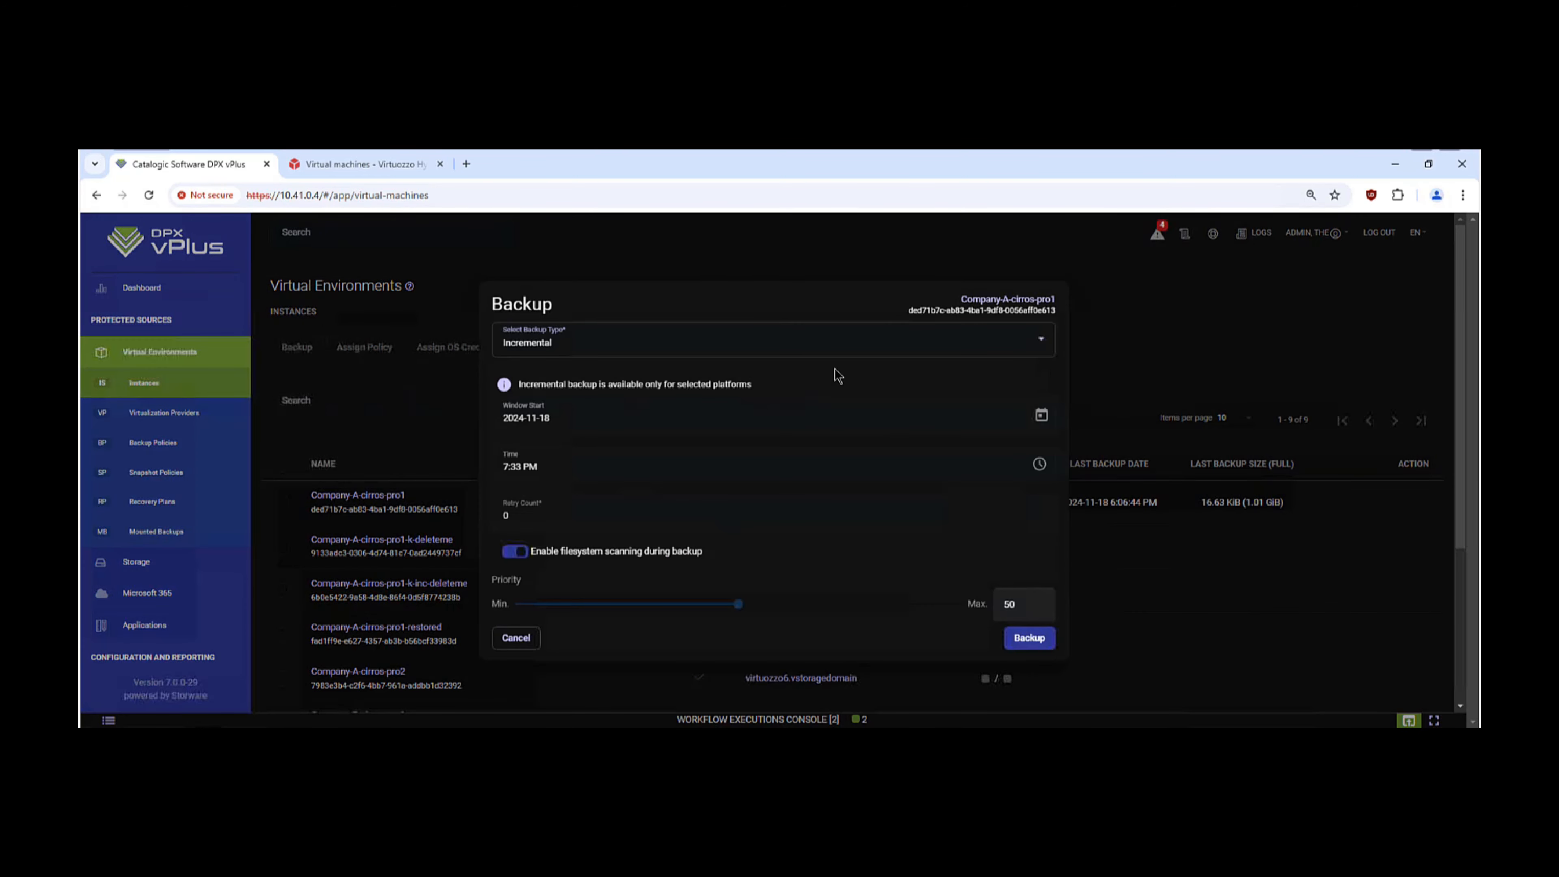
pyautogui.click(853, 353)
pyautogui.click(870, 375)
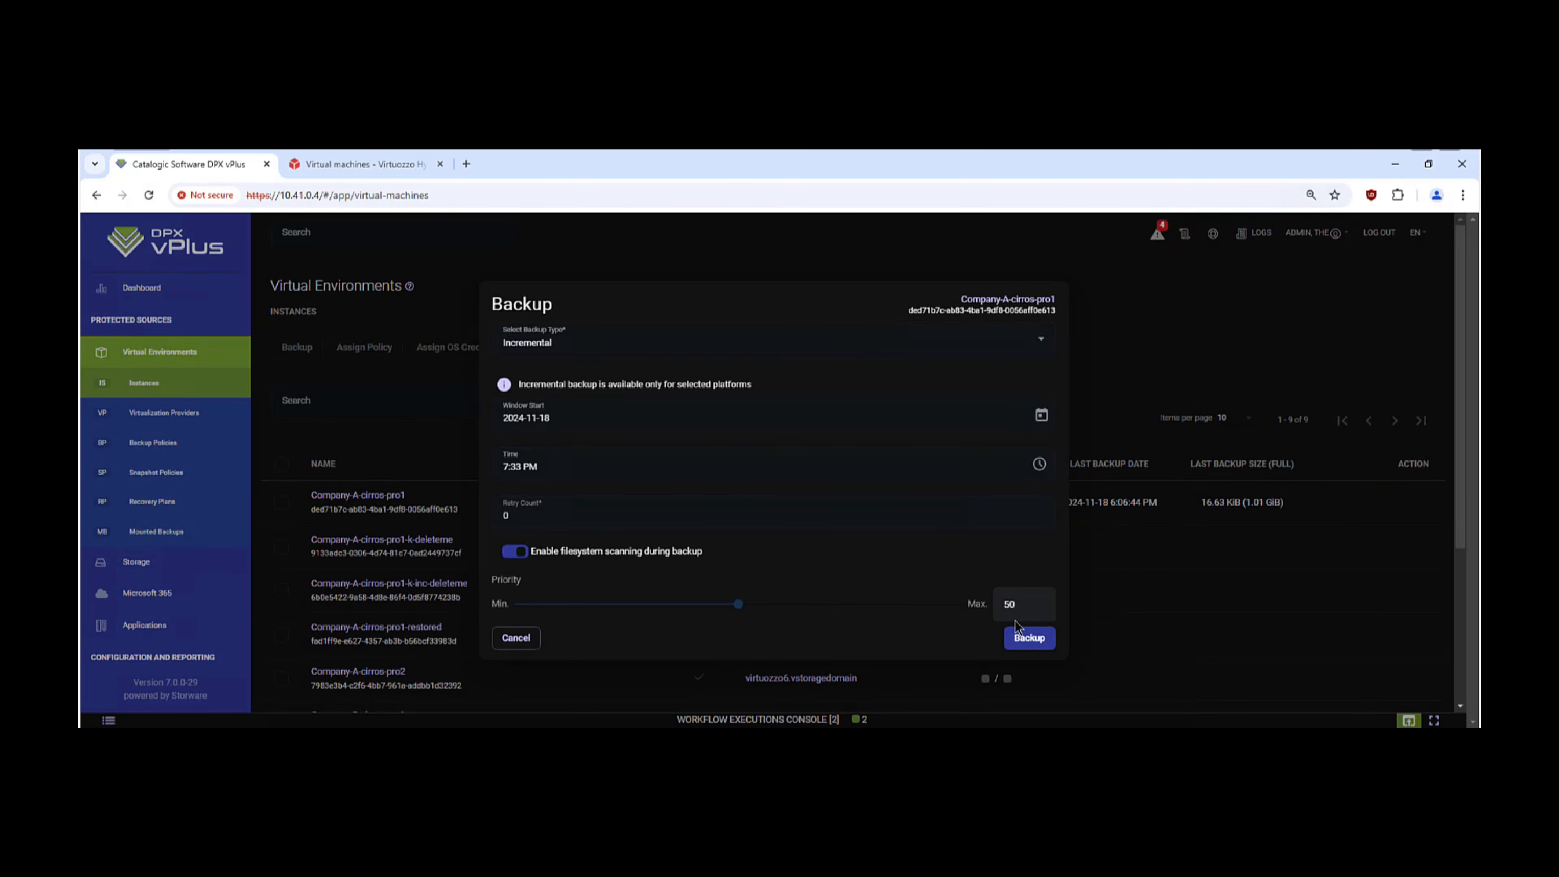
pyautogui.click(1038, 640)
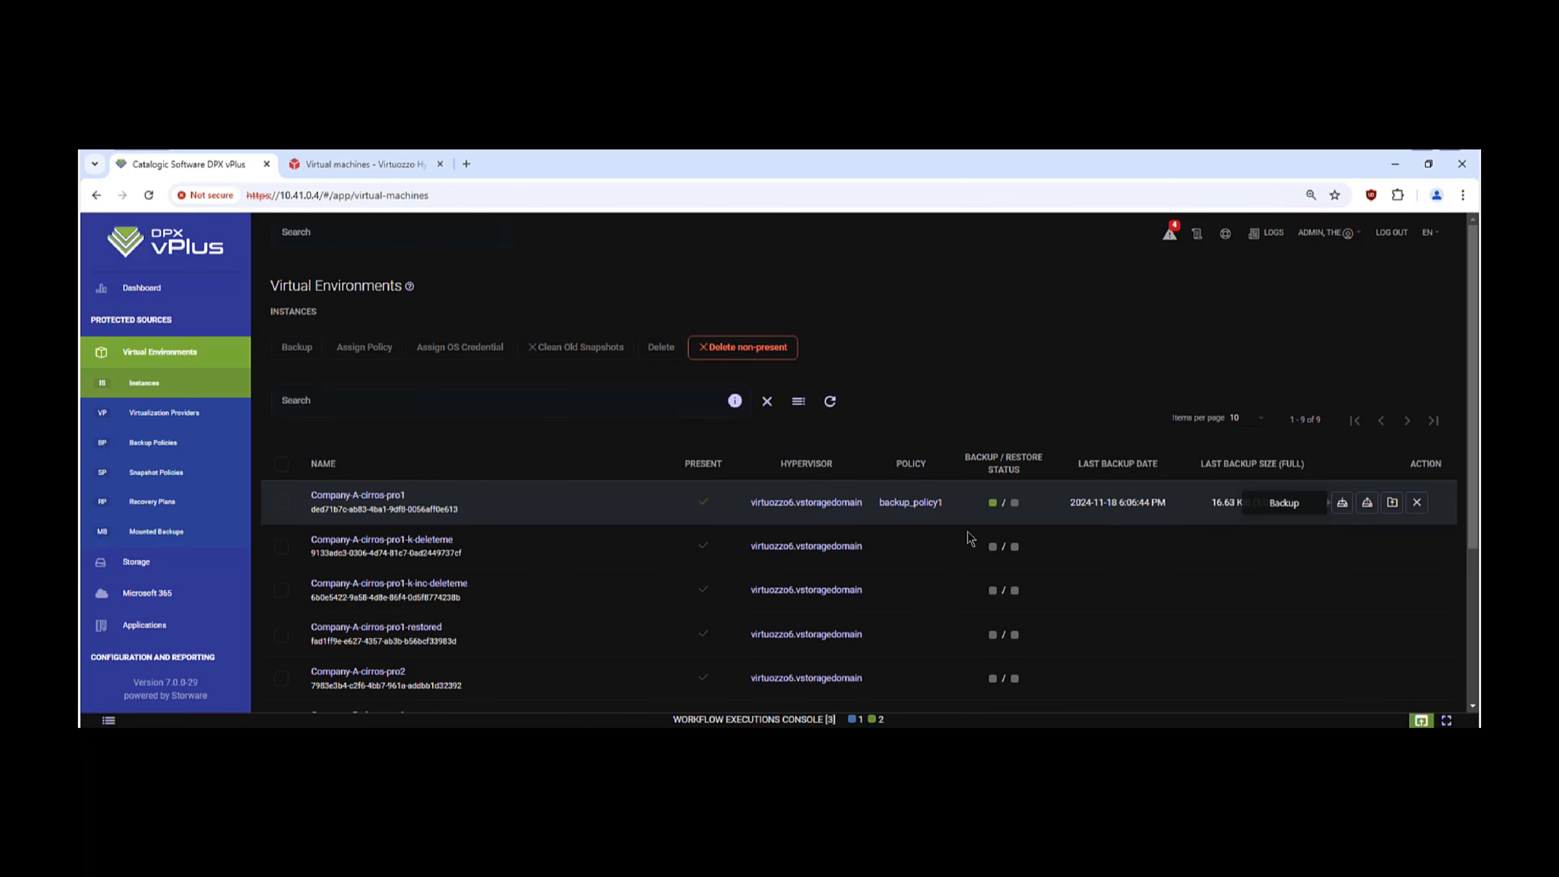
# Start a new virtual environment backup policy and name it Test
pyautogui.click(171, 445)
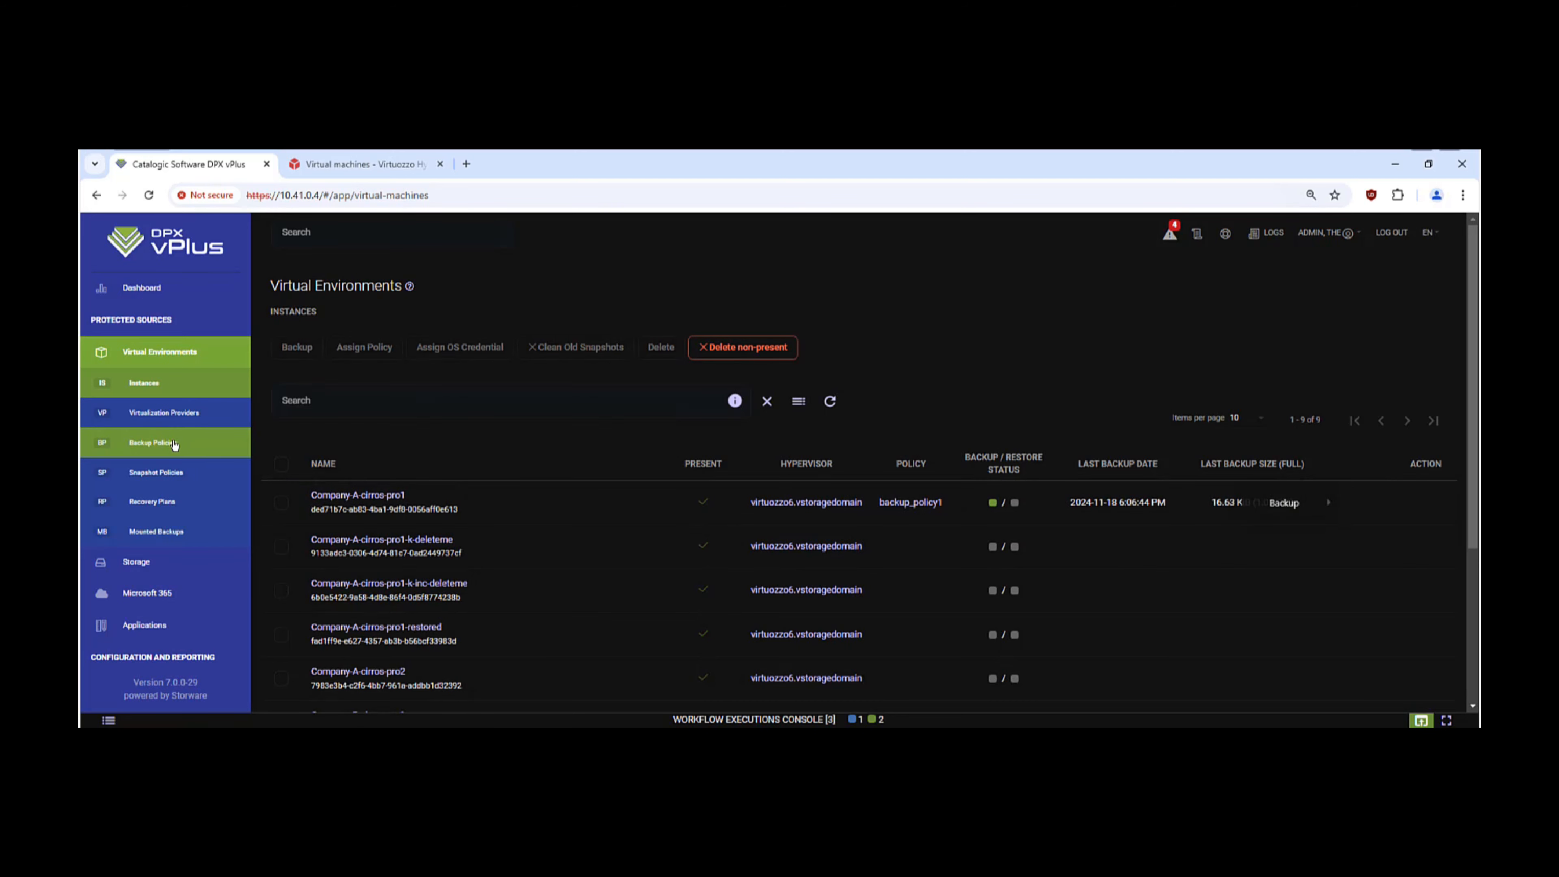
pyautogui.click(176, 446)
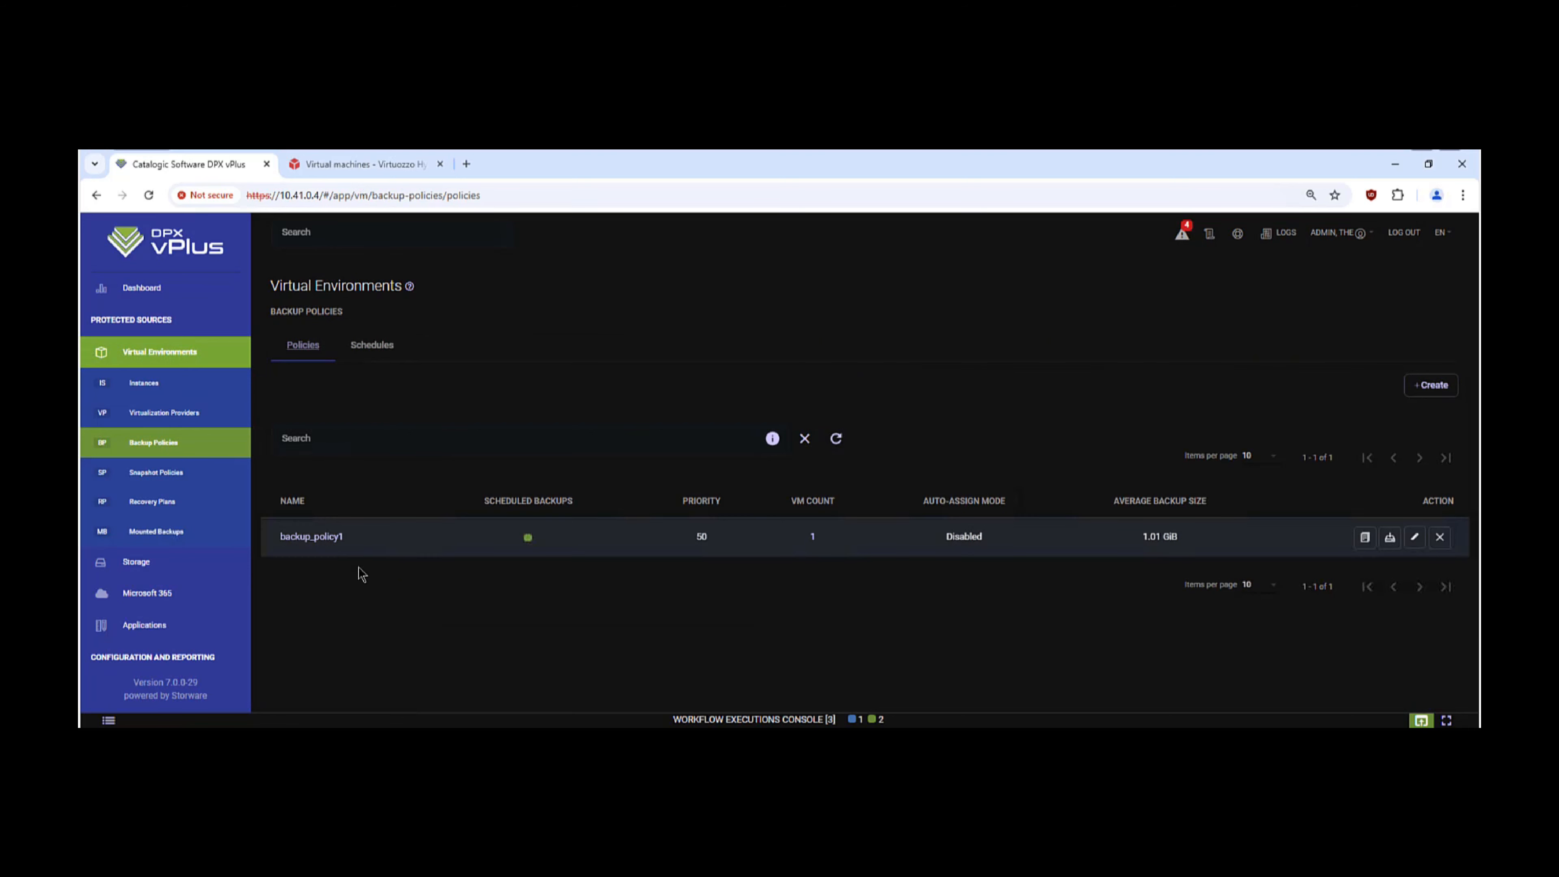
pyautogui.click(1433, 385)
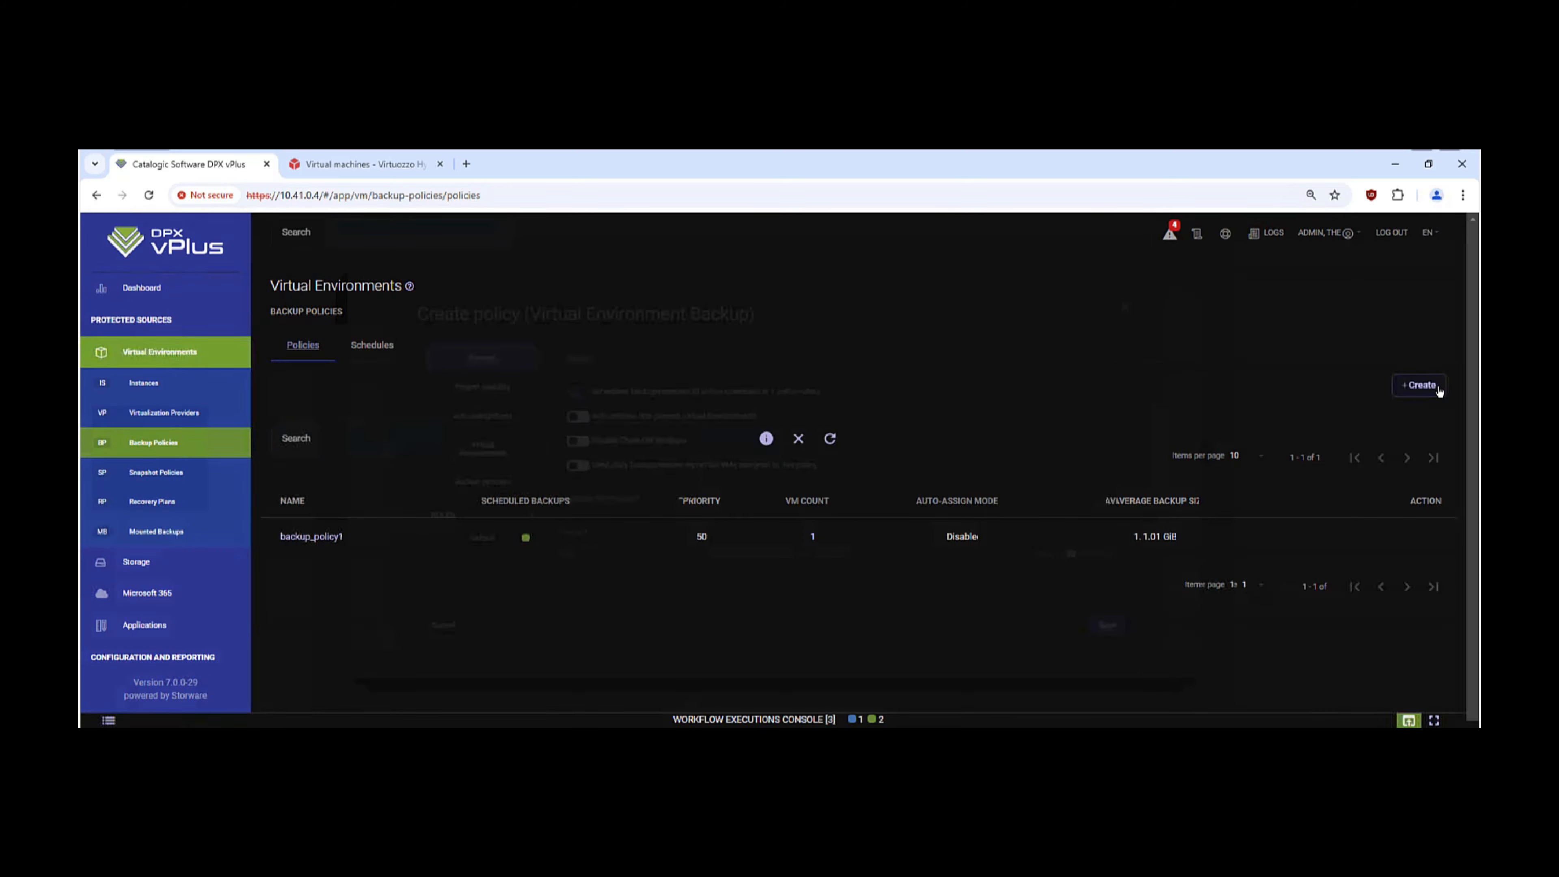
pyautogui.click(626, 346)
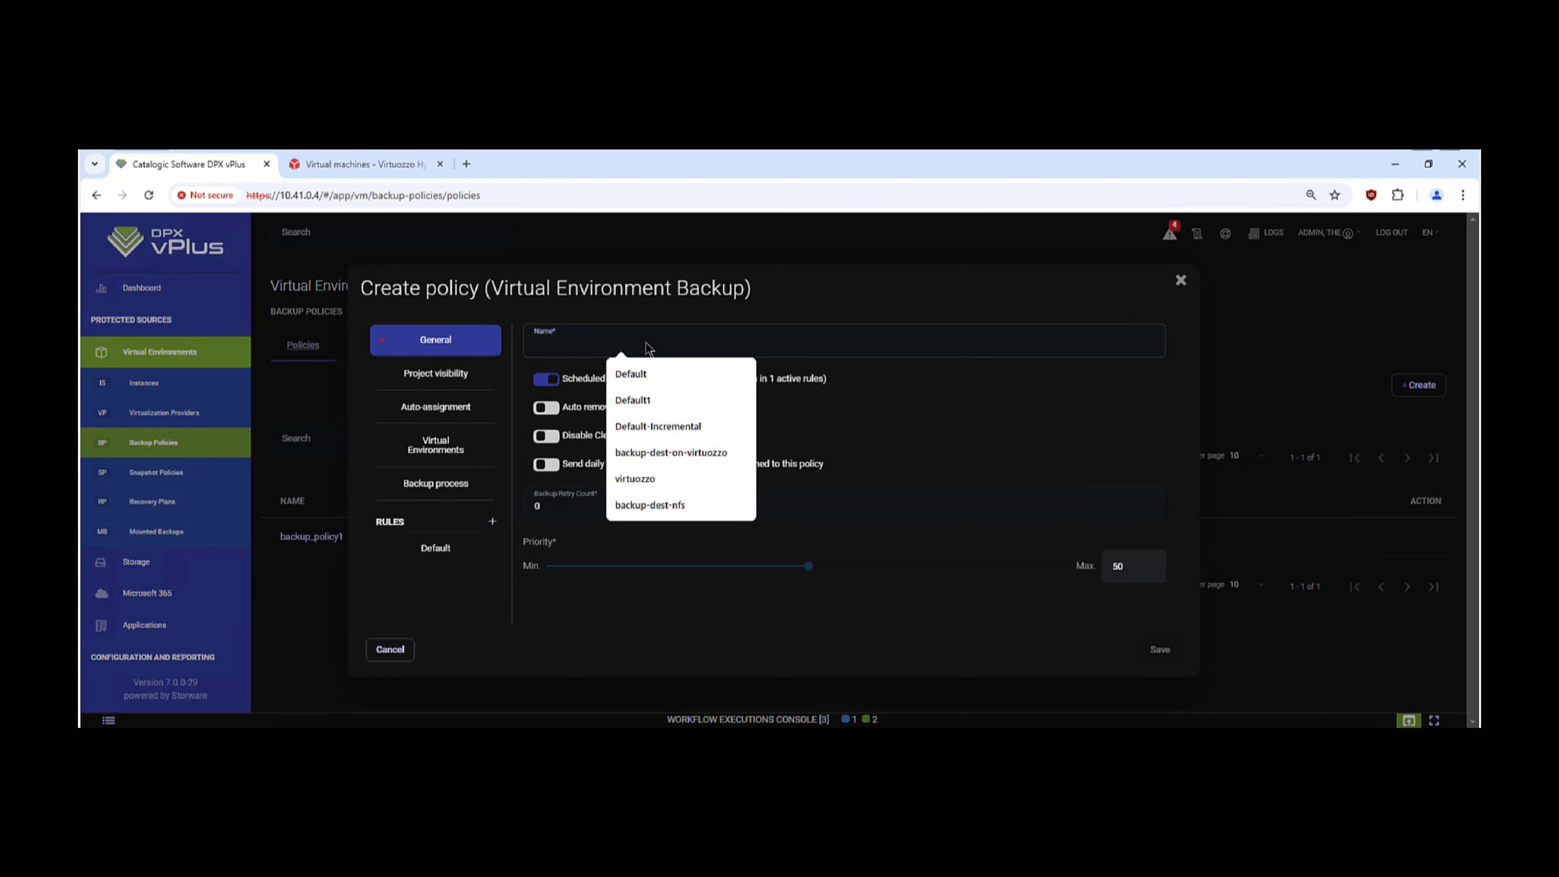
pyautogui.write('Test')
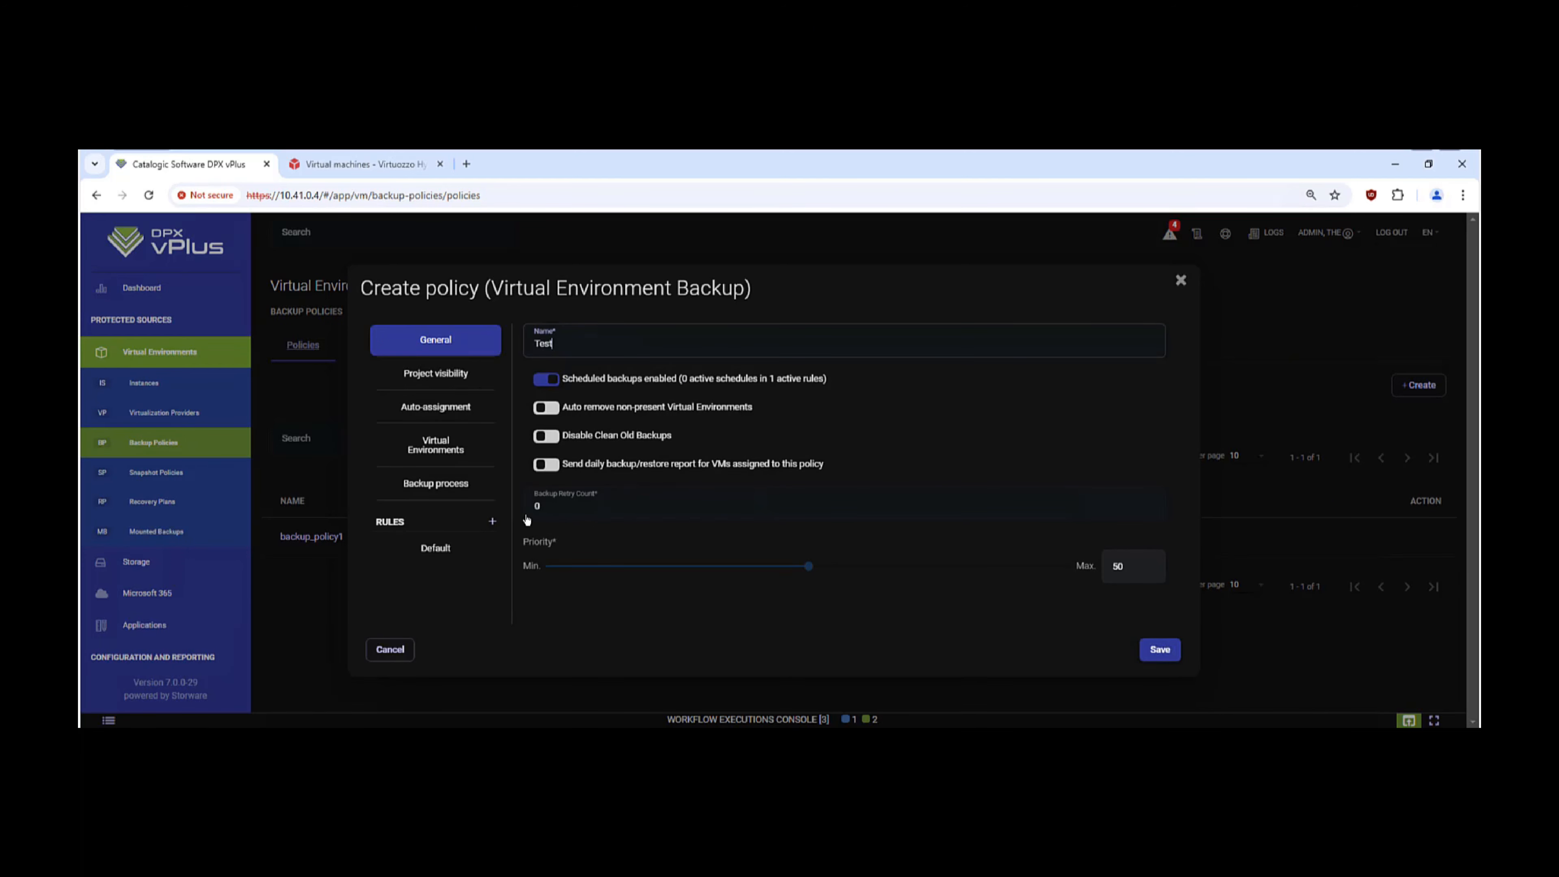
# Review the new policy's project visibility and assign the Company-A-cirros-pro1 virtual environment to it
pyautogui.click(450, 385)
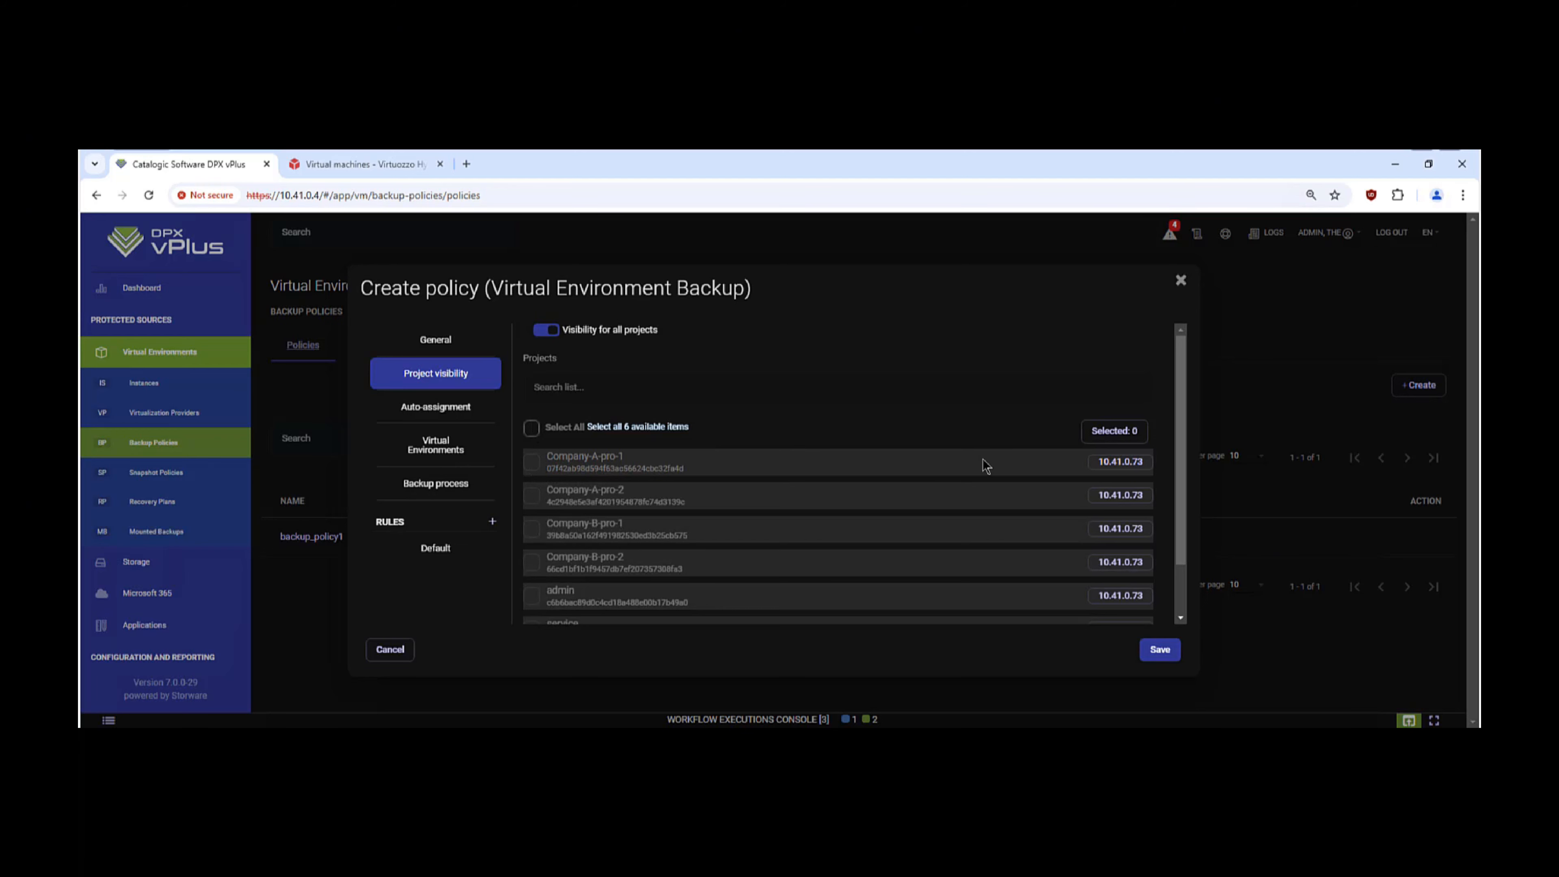
pyautogui.scroll(-1, 771, 534)
pyautogui.click(412, 451)
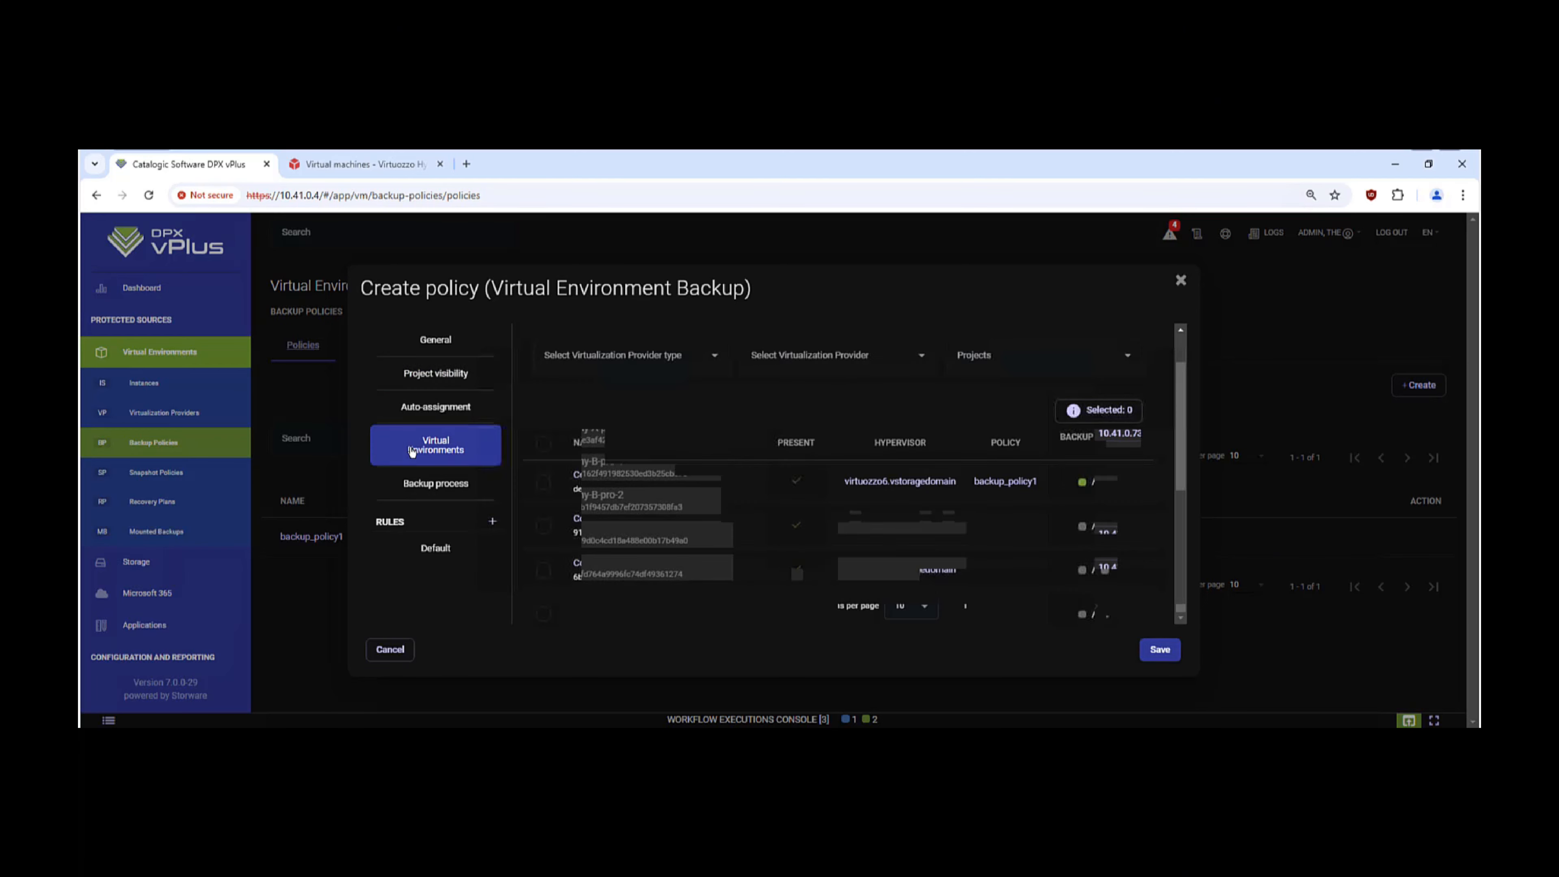
pyautogui.click(544, 482)
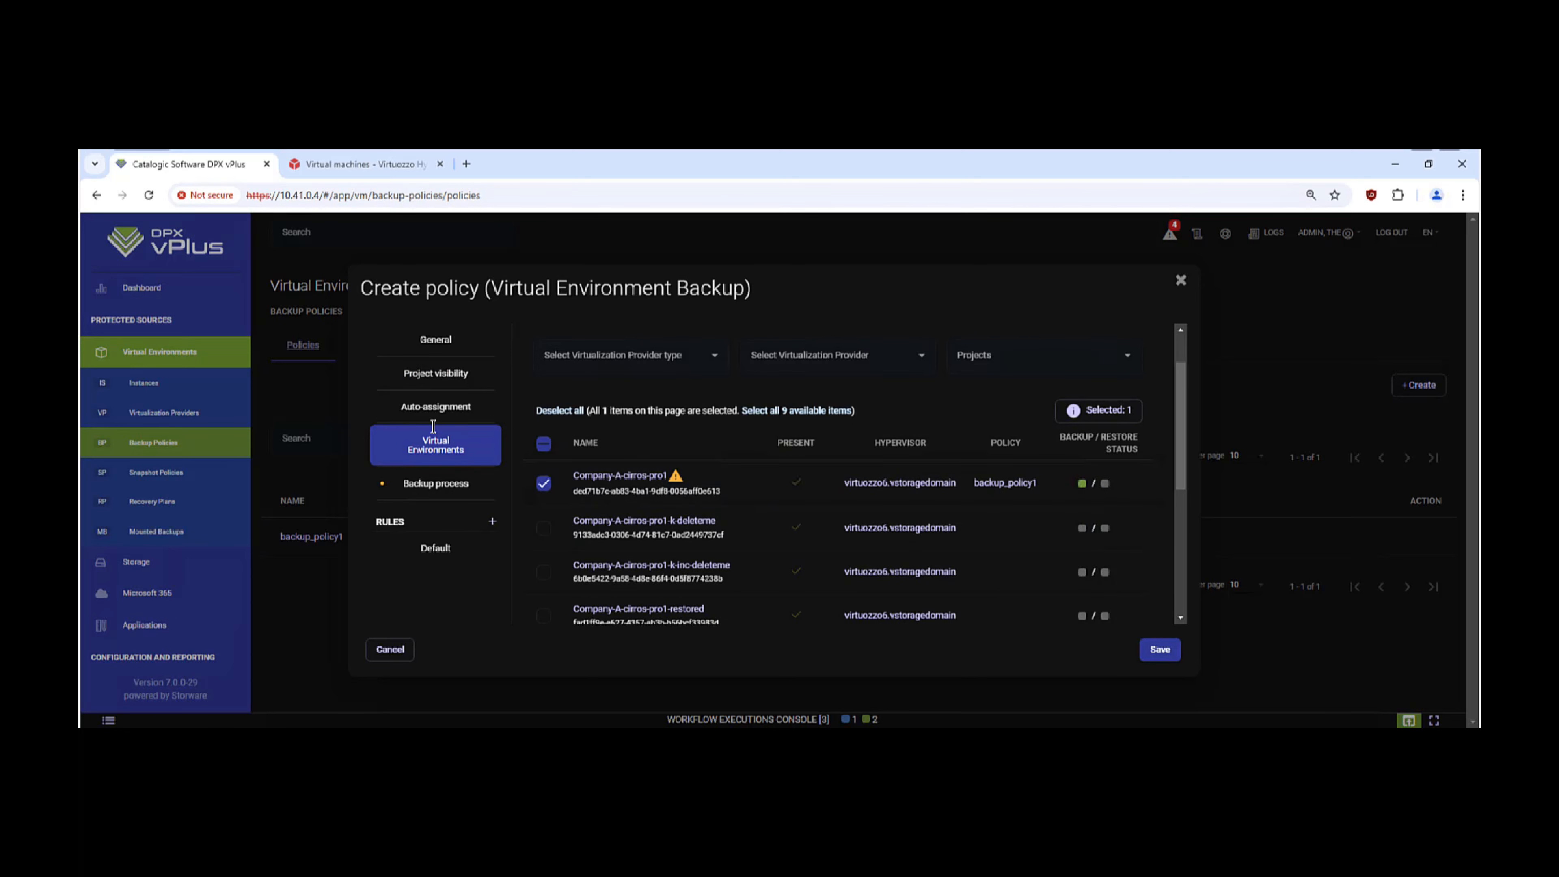
# Review the policy's auto-assignment rules and backup process settings, including the Virtuozzo snapshot types on offer
pyautogui.click(432, 411)
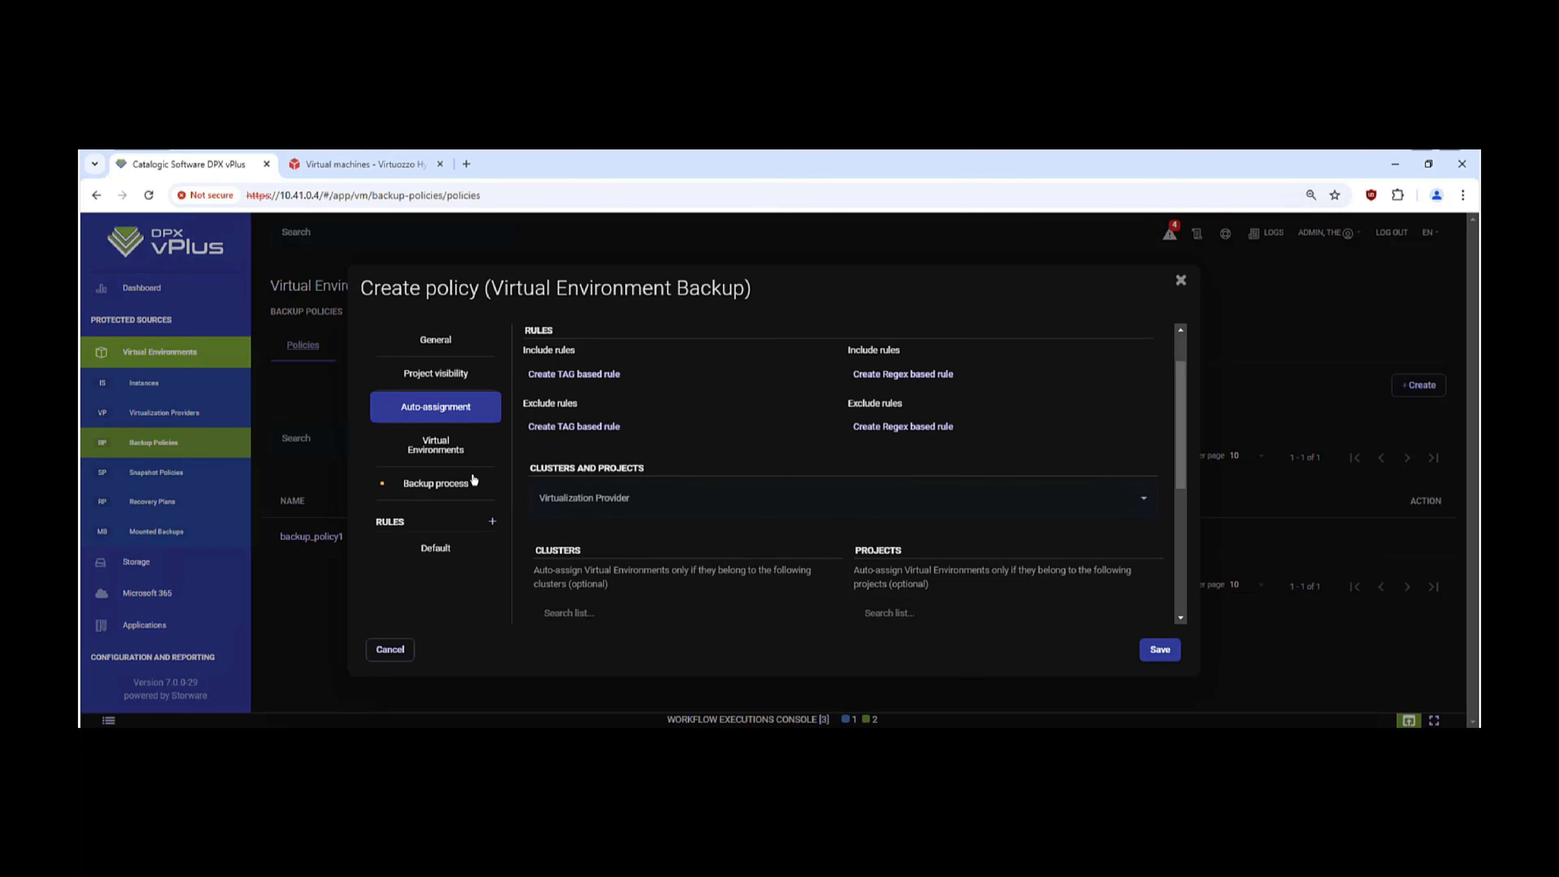
pyautogui.click(461, 480)
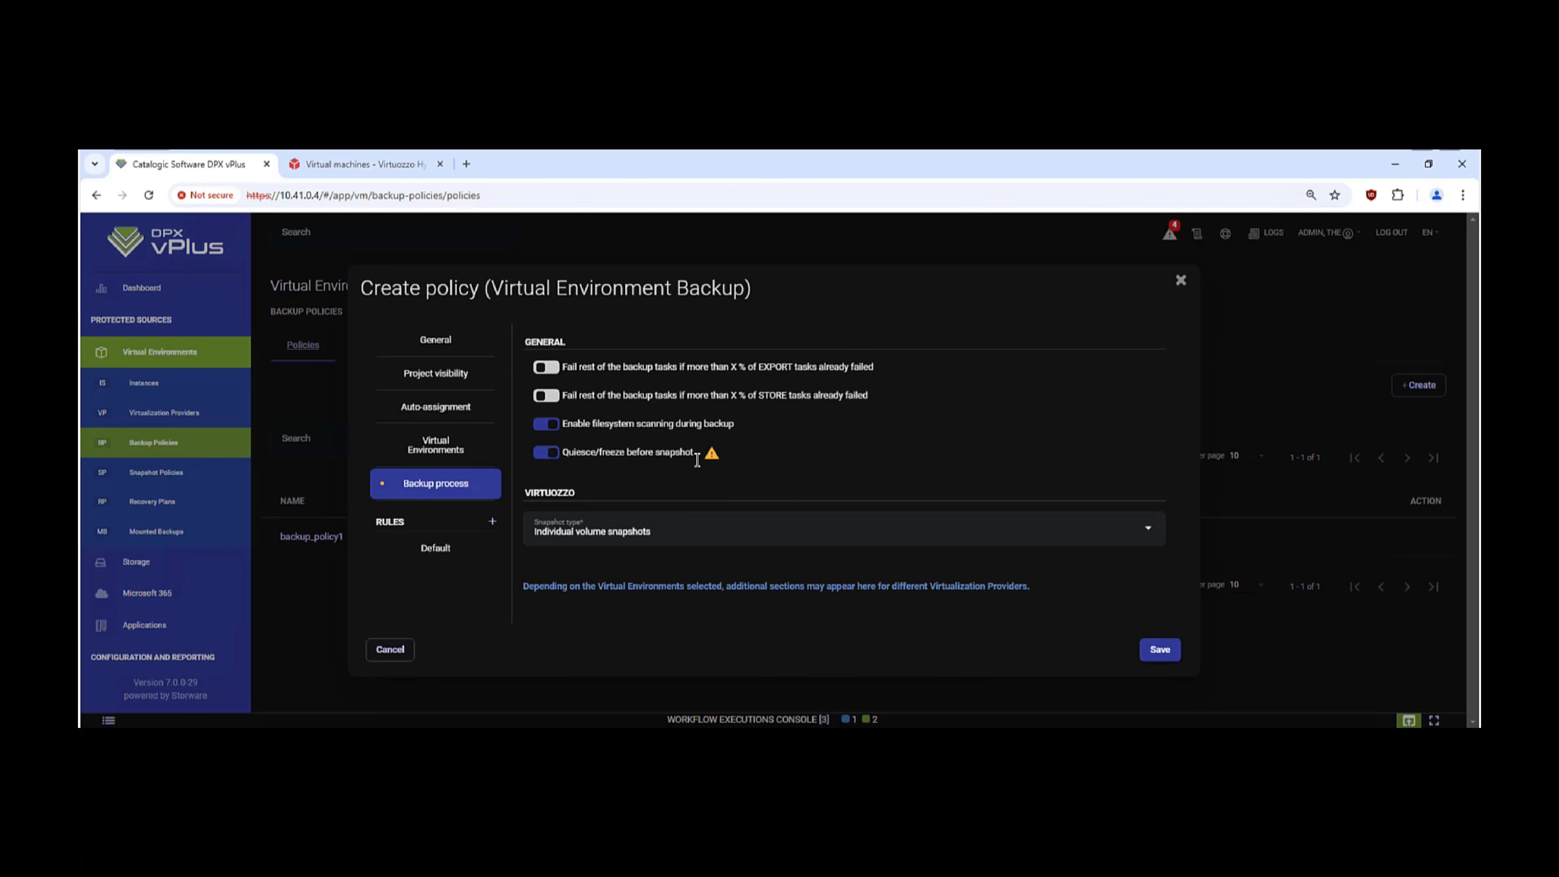
pyautogui.moveTo(697, 455)
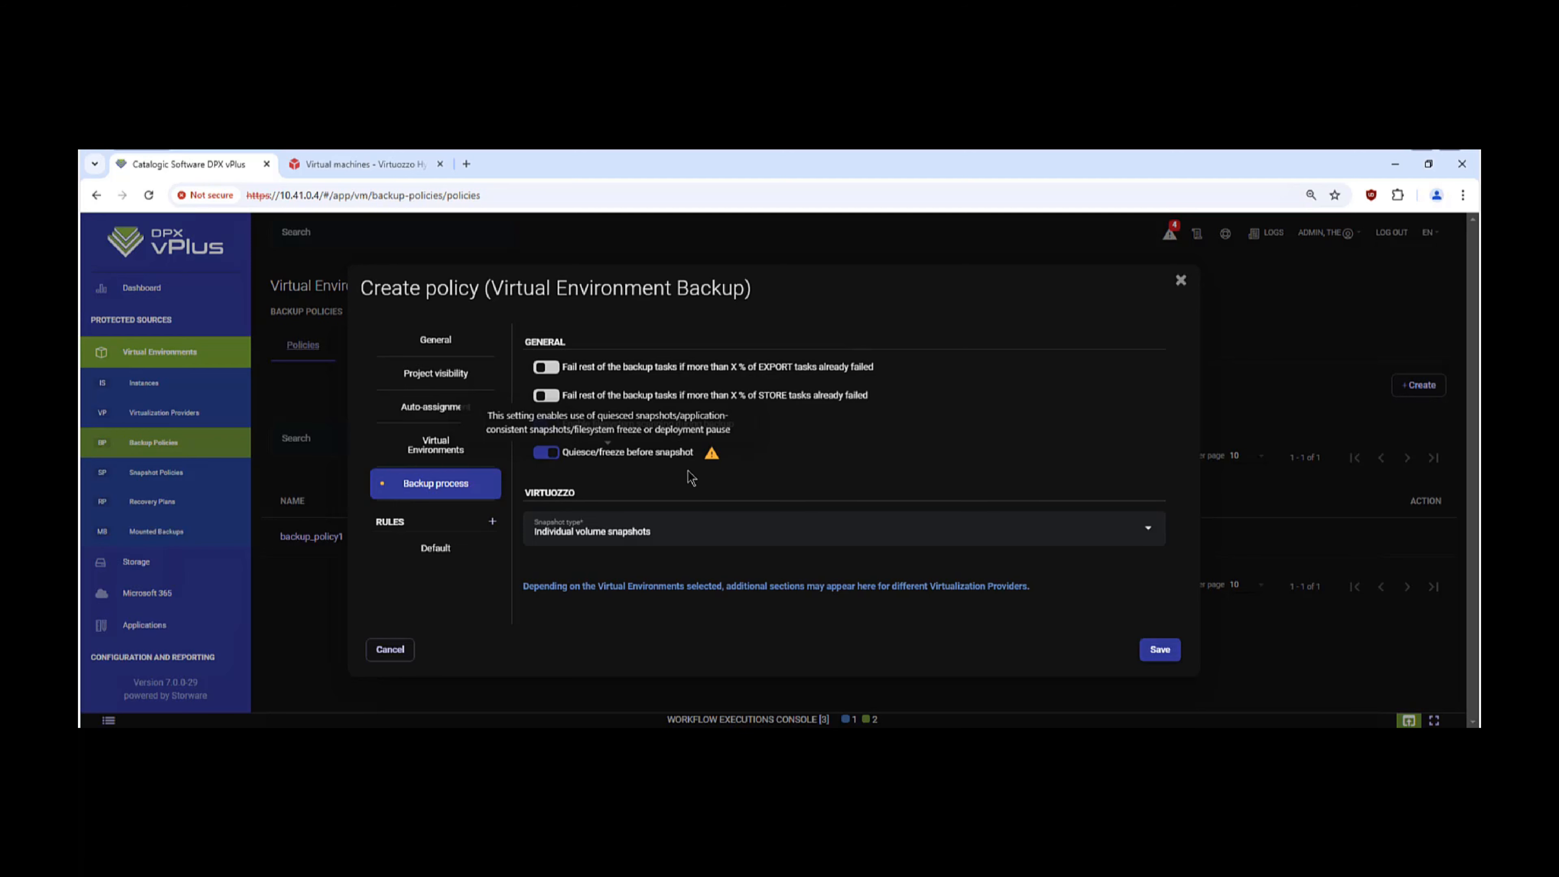
pyautogui.click(729, 524)
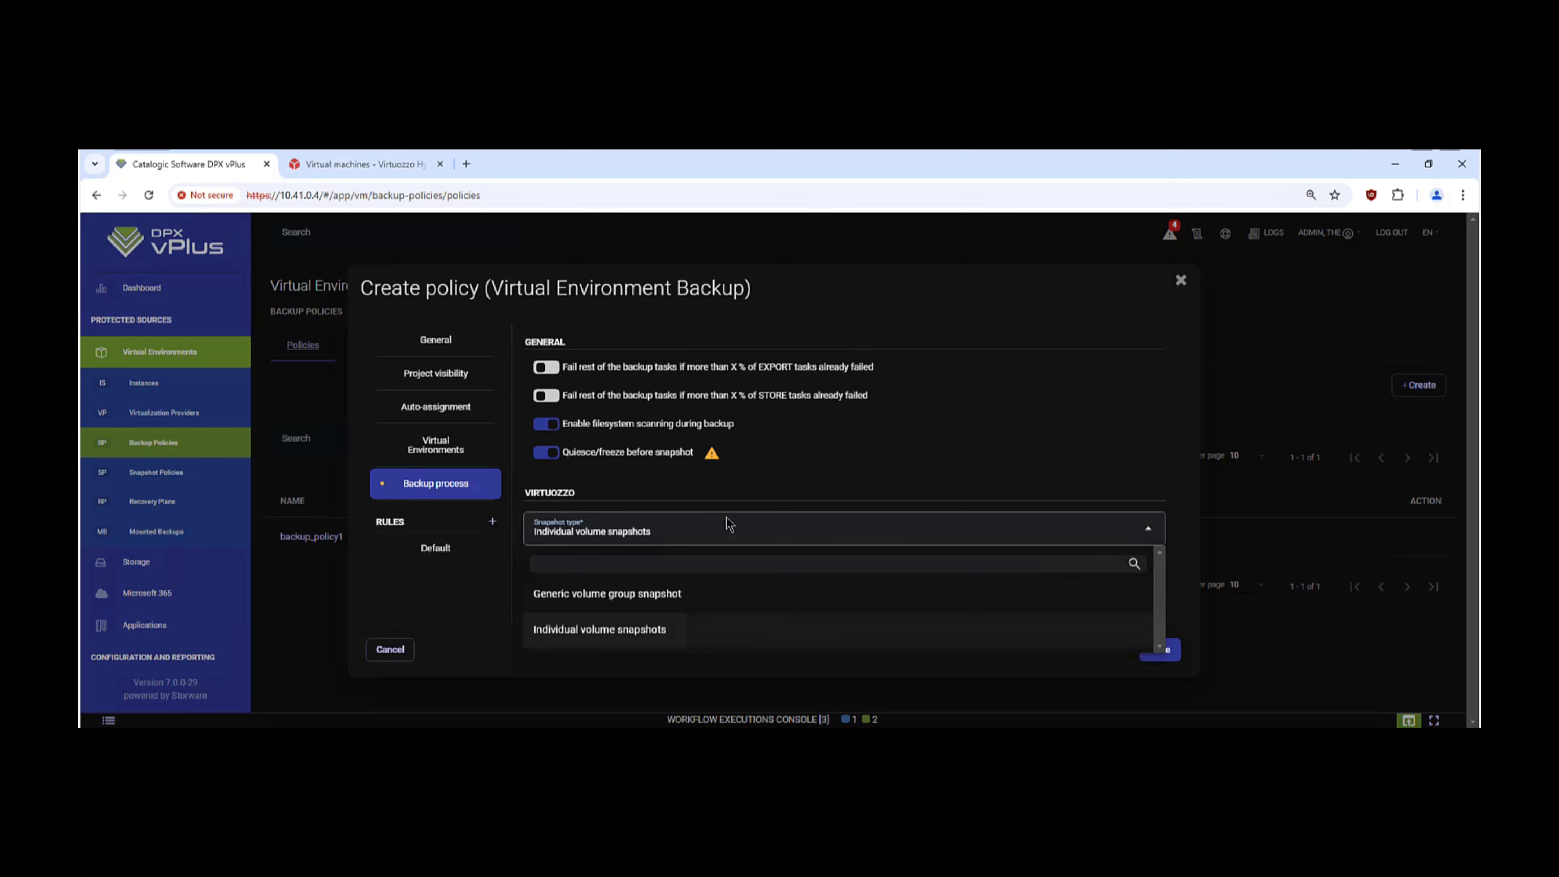
pyautogui.click(878, 479)
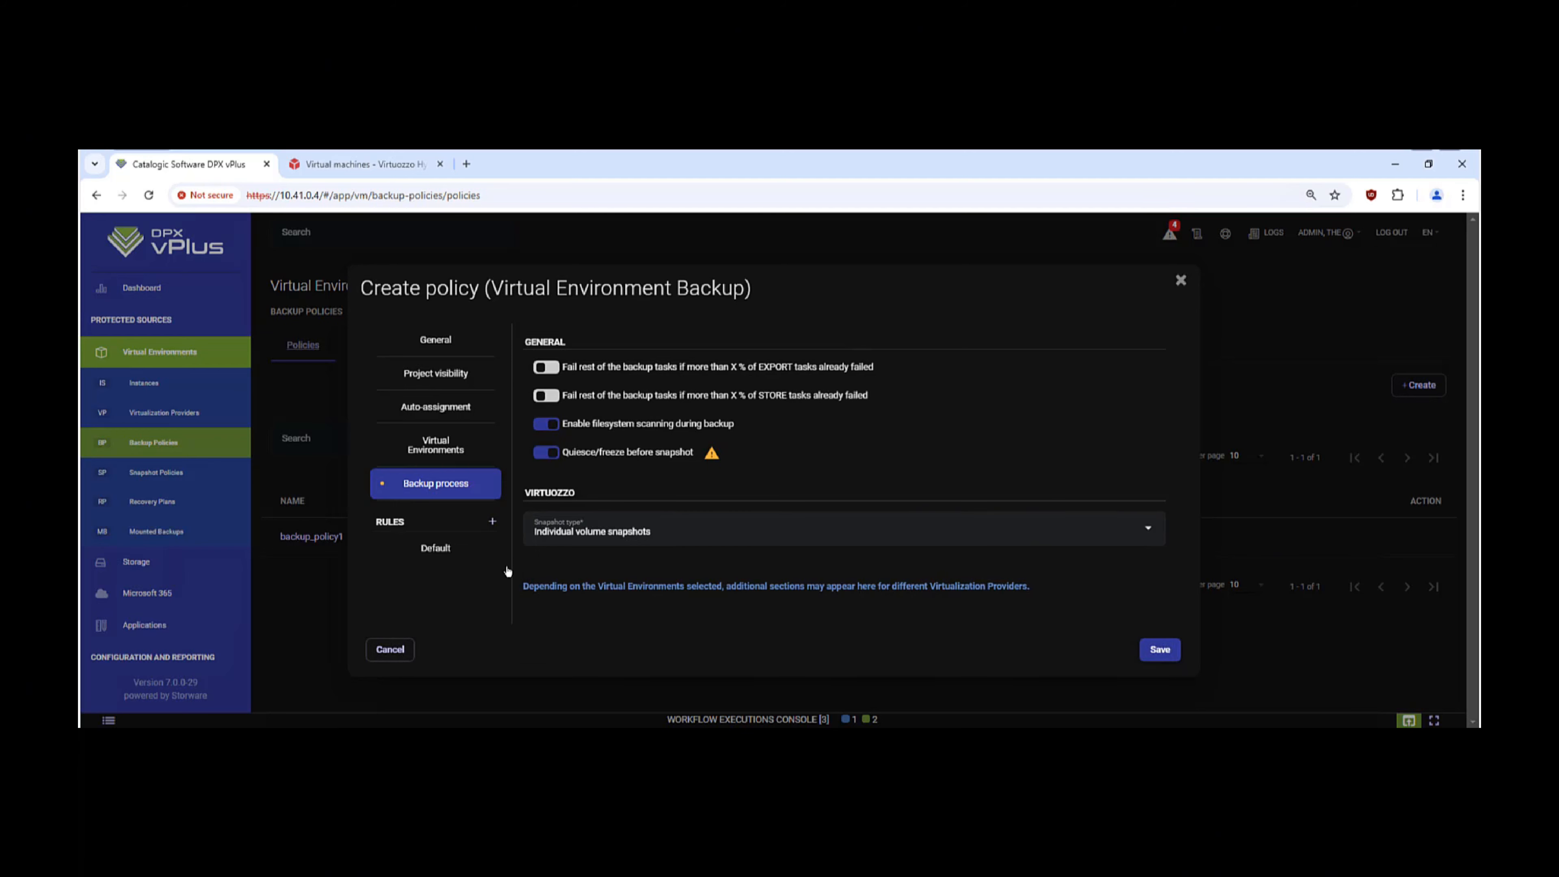
# Select the Daily Incremental and Weekly Full schedules in the policy's Default rule, and discard the new policy
pyautogui.click(450, 552)
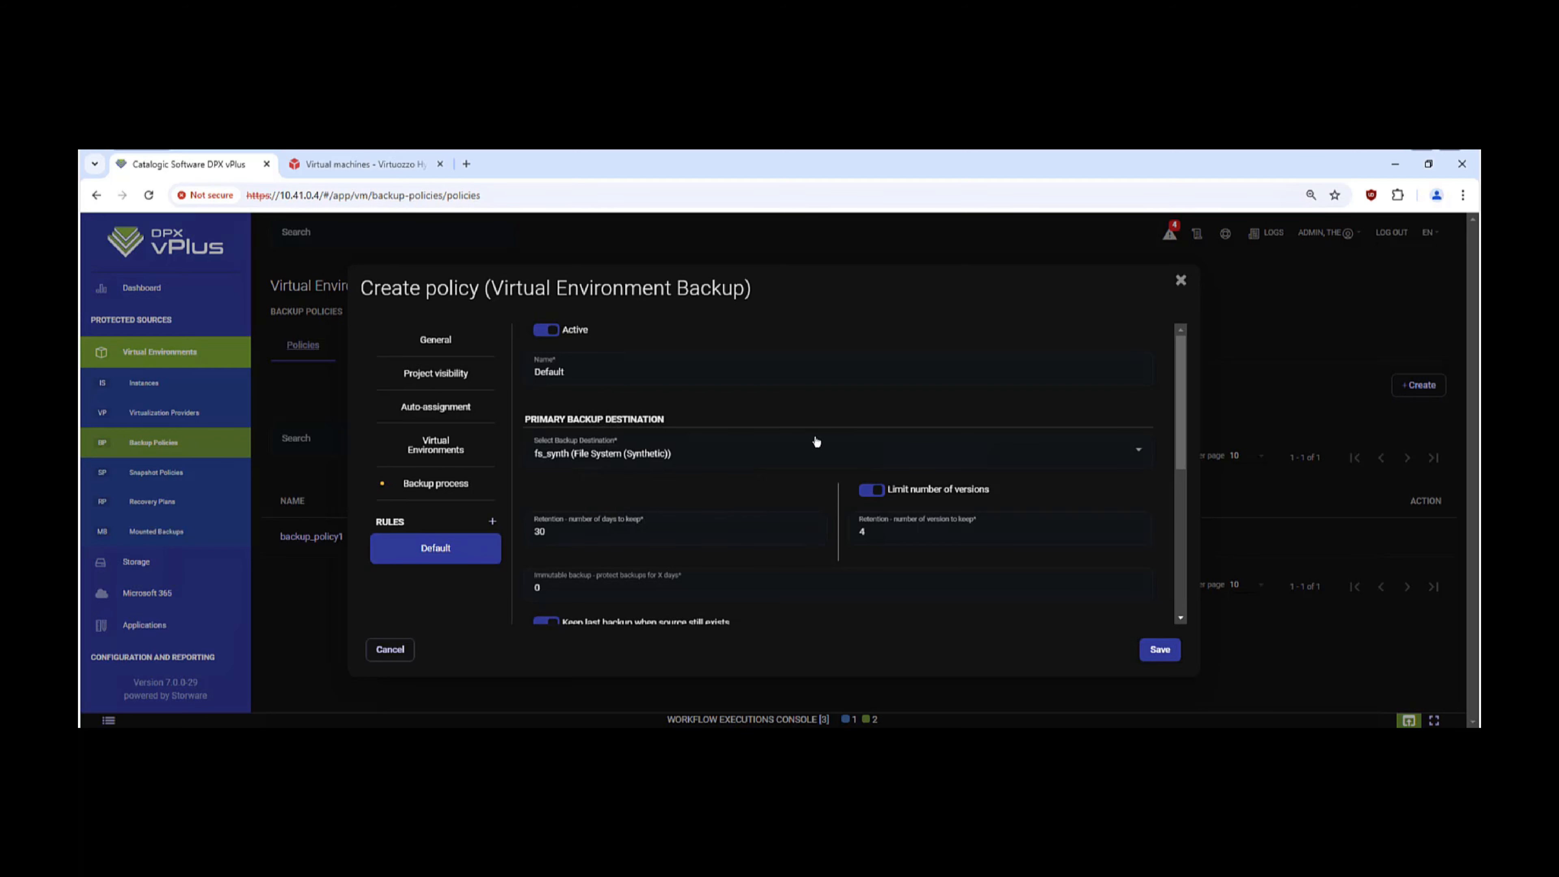
pyautogui.scroll(-4, 816, 442)
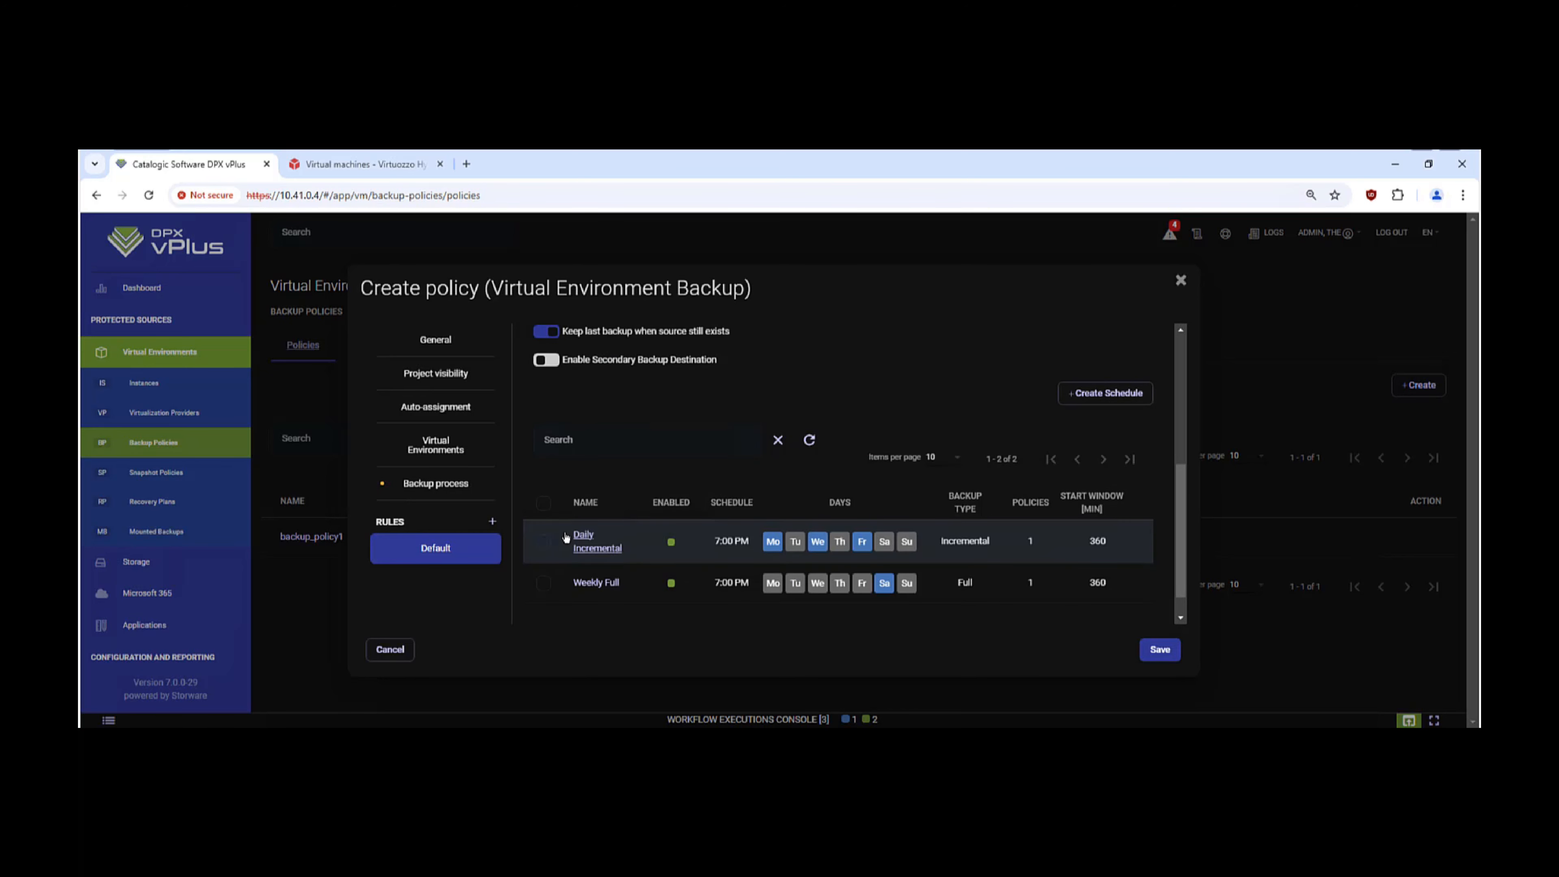
pyautogui.click(543, 542)
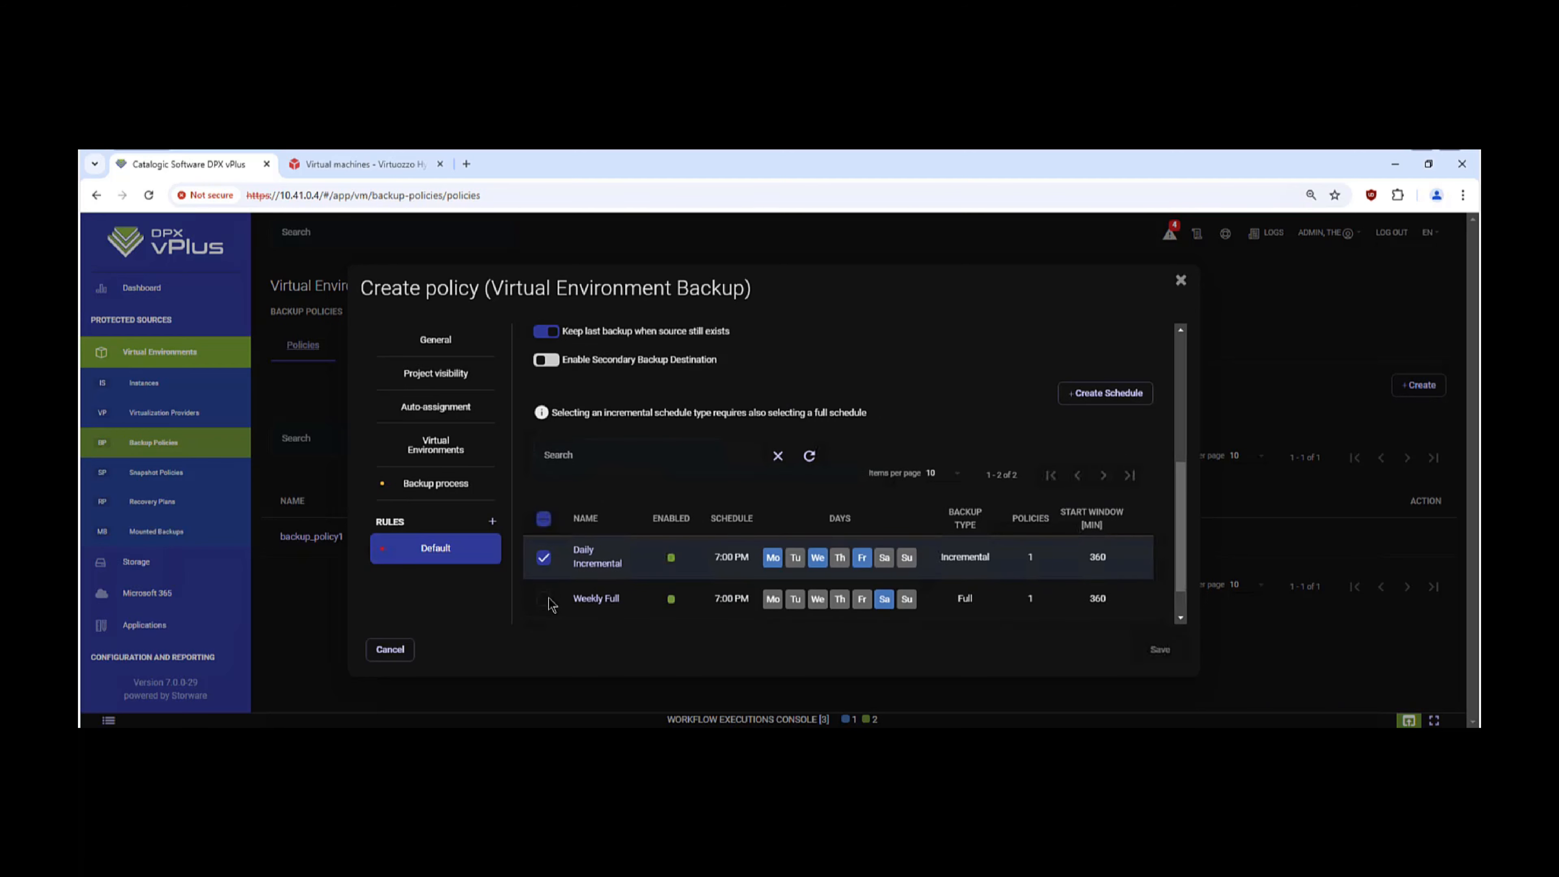
pyautogui.click(545, 599)
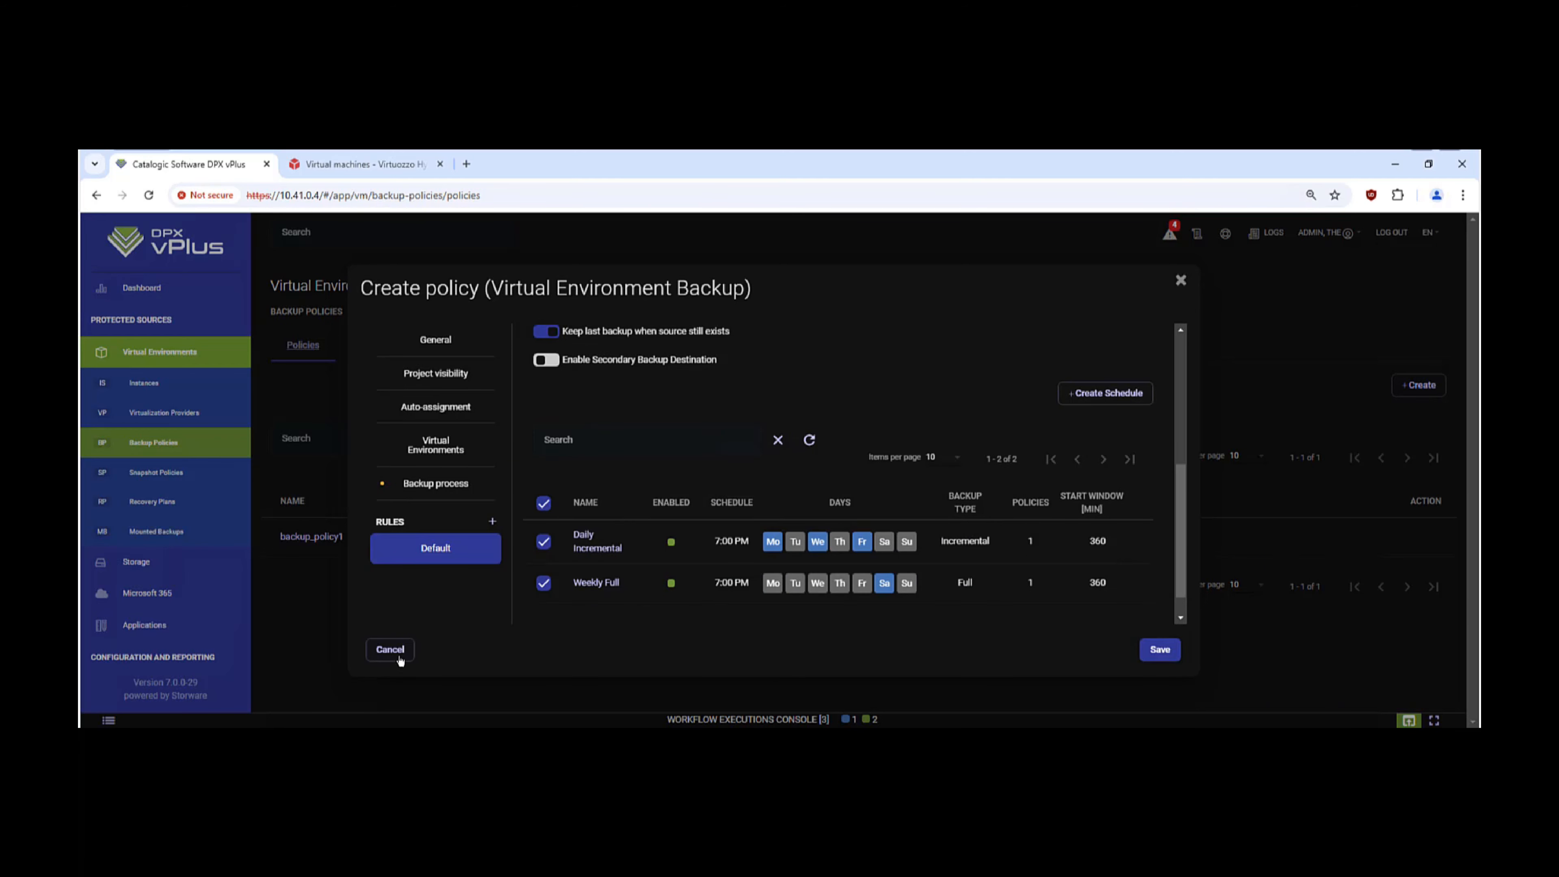
pyautogui.click(400, 660)
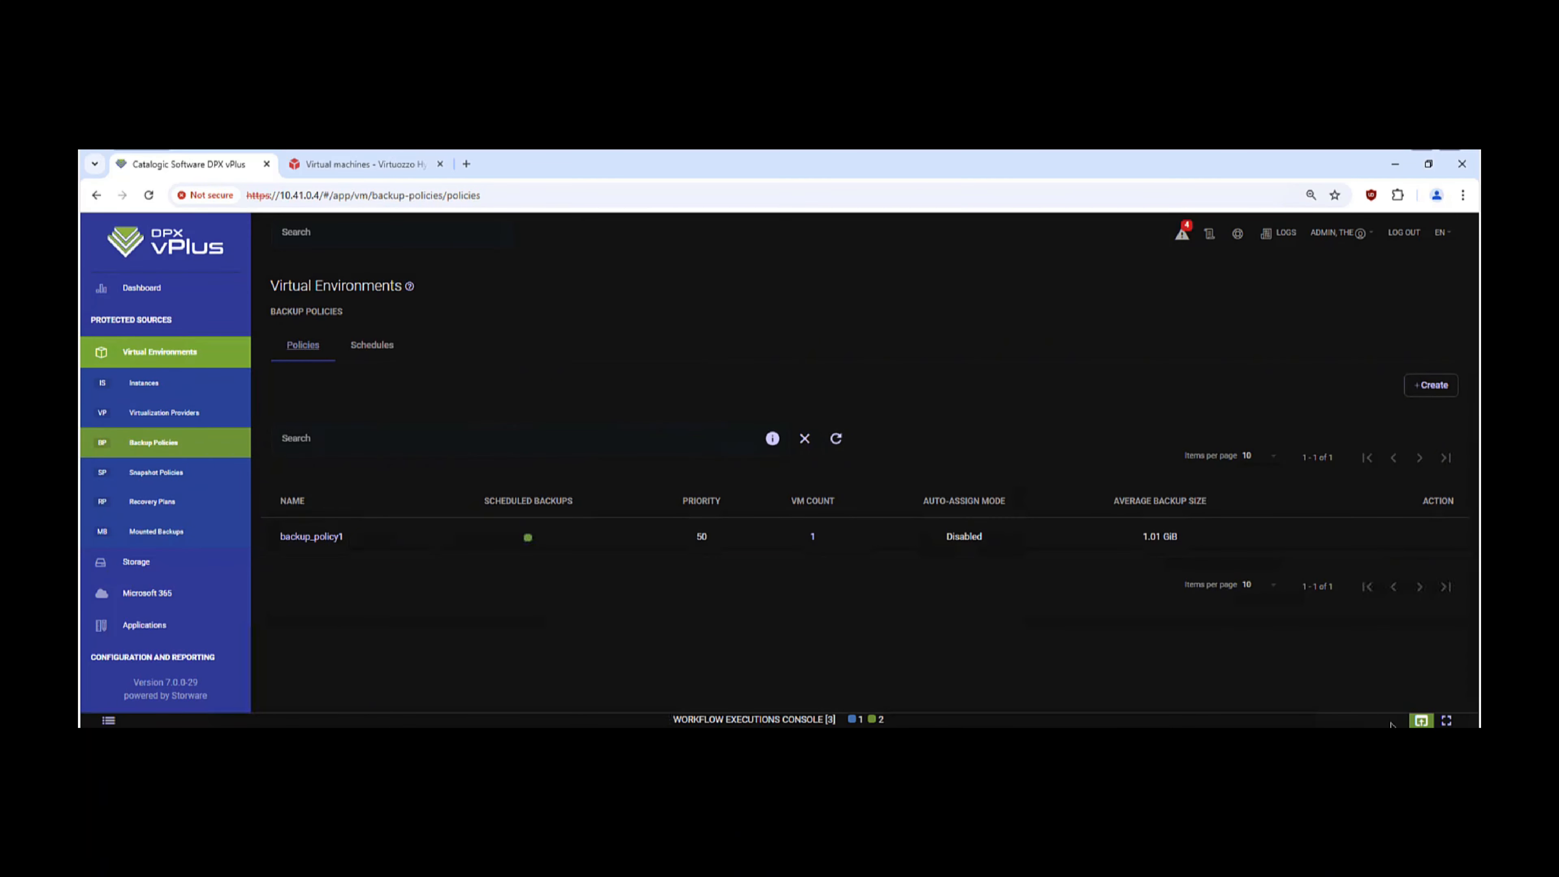
# Examine the subtasks of the manually started Company-A-cirros-pro1 backup in the workflow executions console
pyautogui.click(1421, 719)
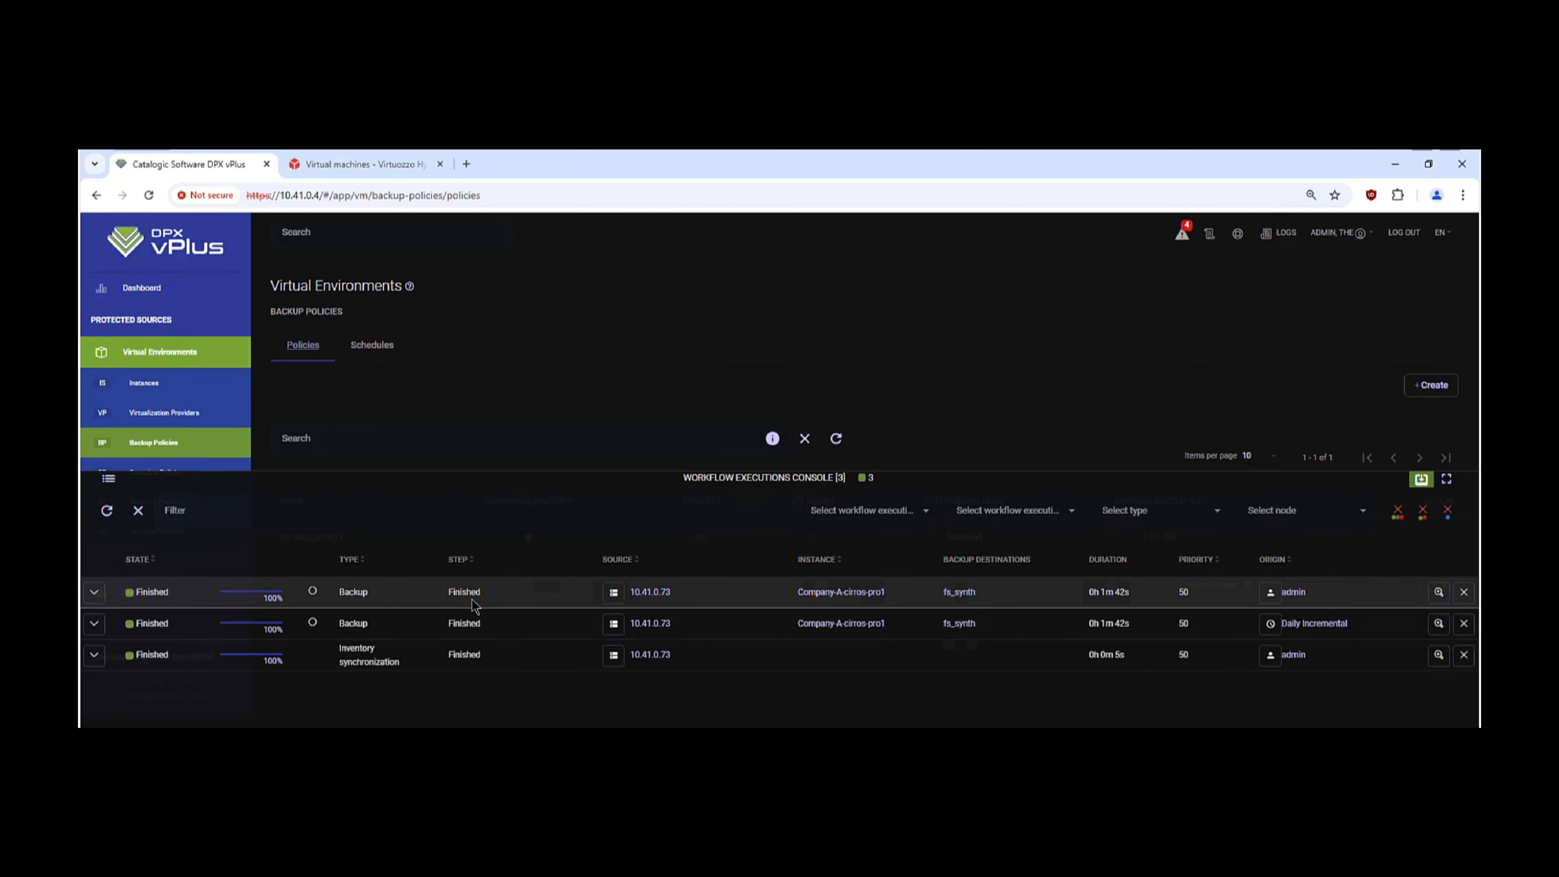
pyautogui.click(93, 592)
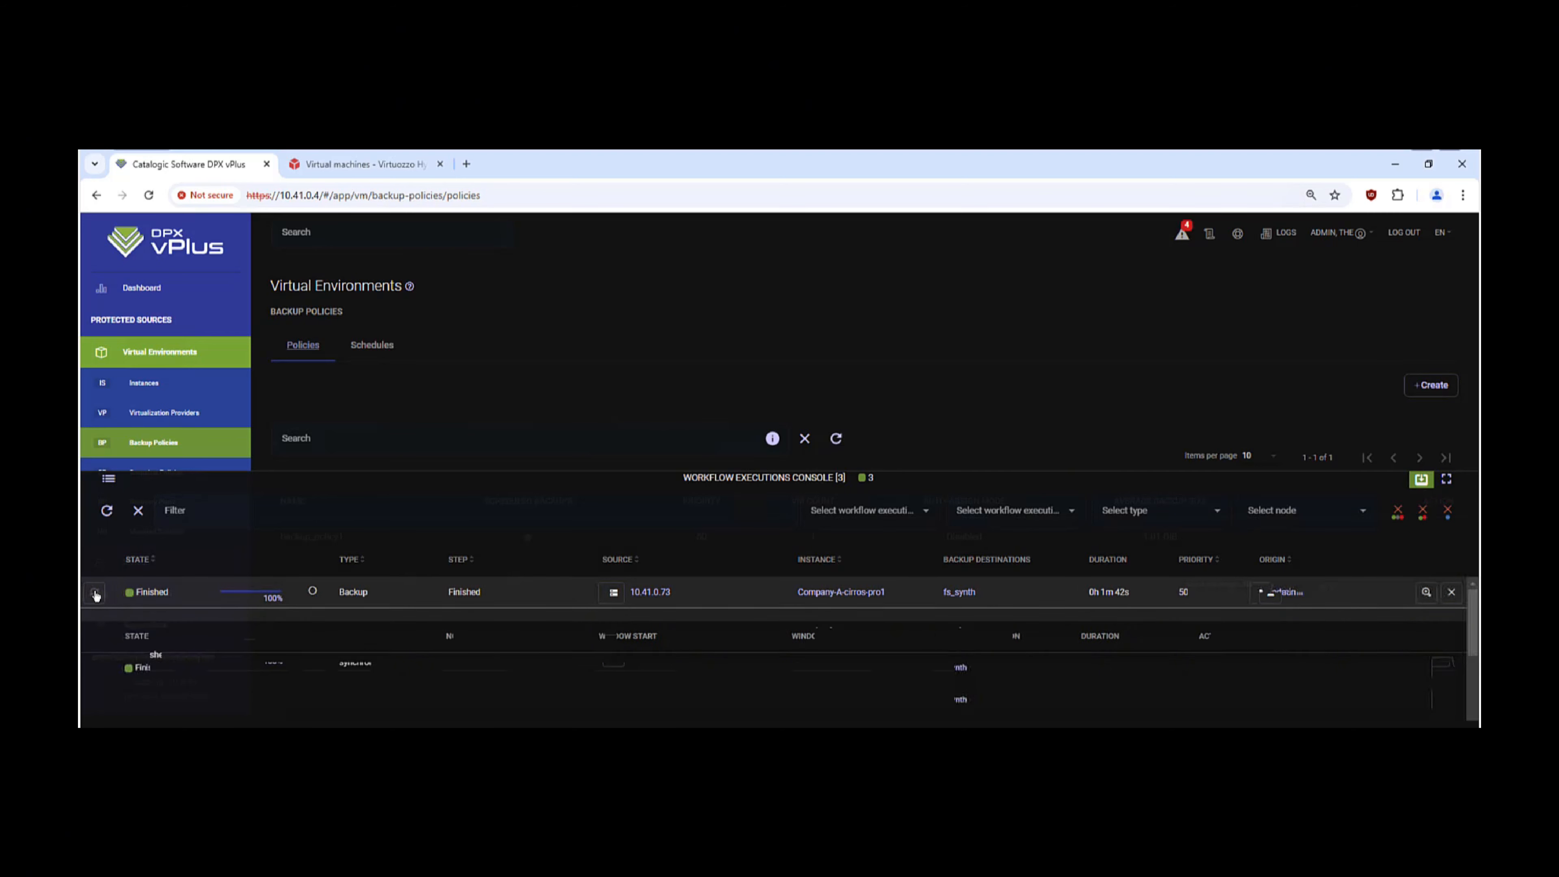
pyautogui.scroll(-2, 336, 619)
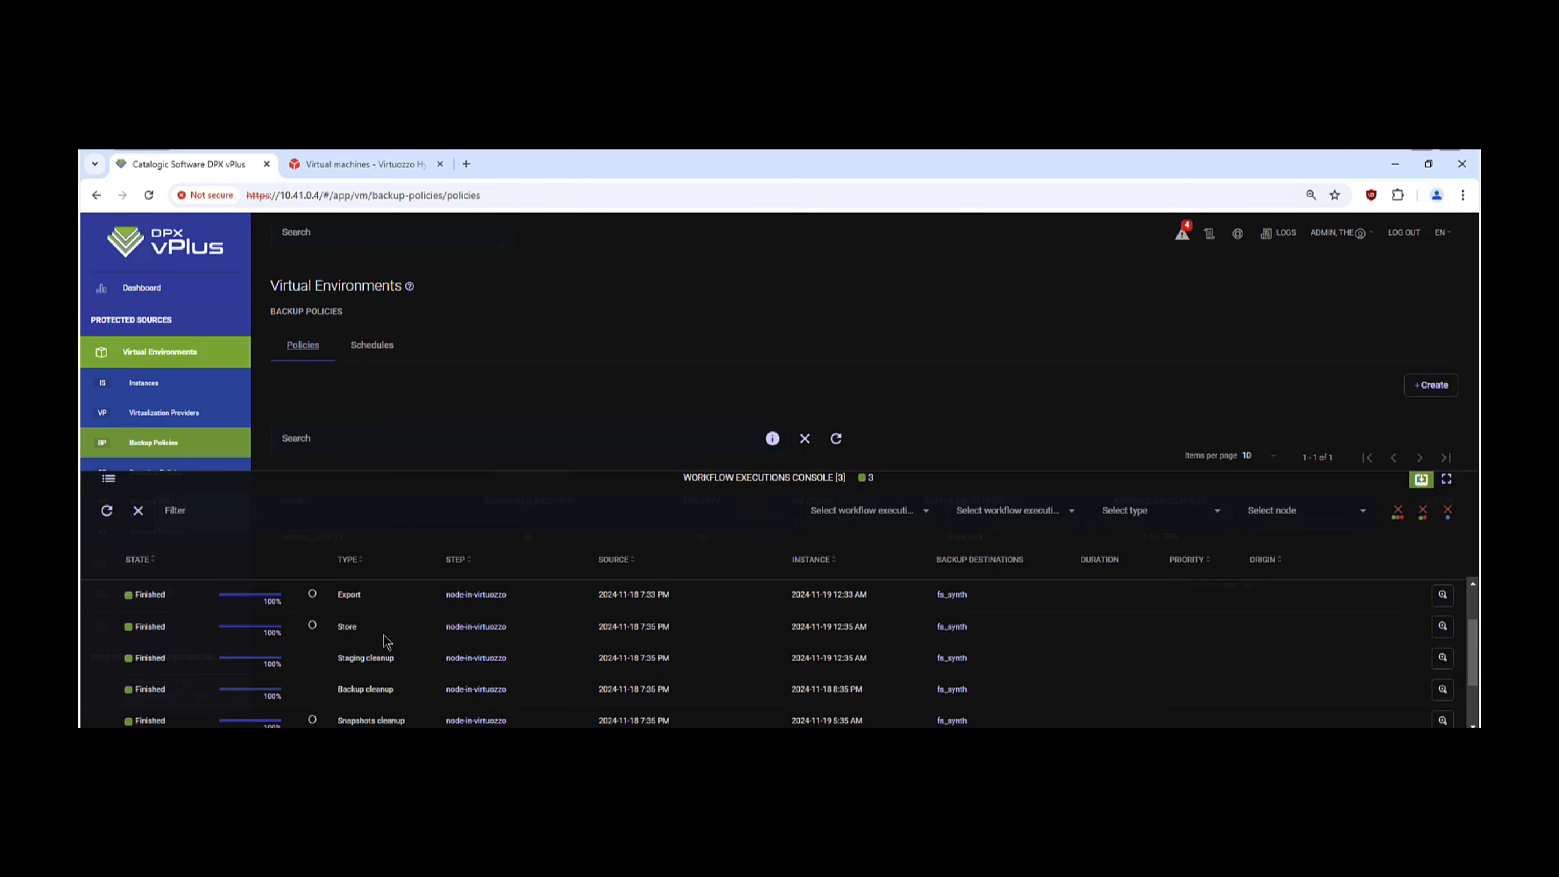
pyautogui.scroll(-1, 385, 642)
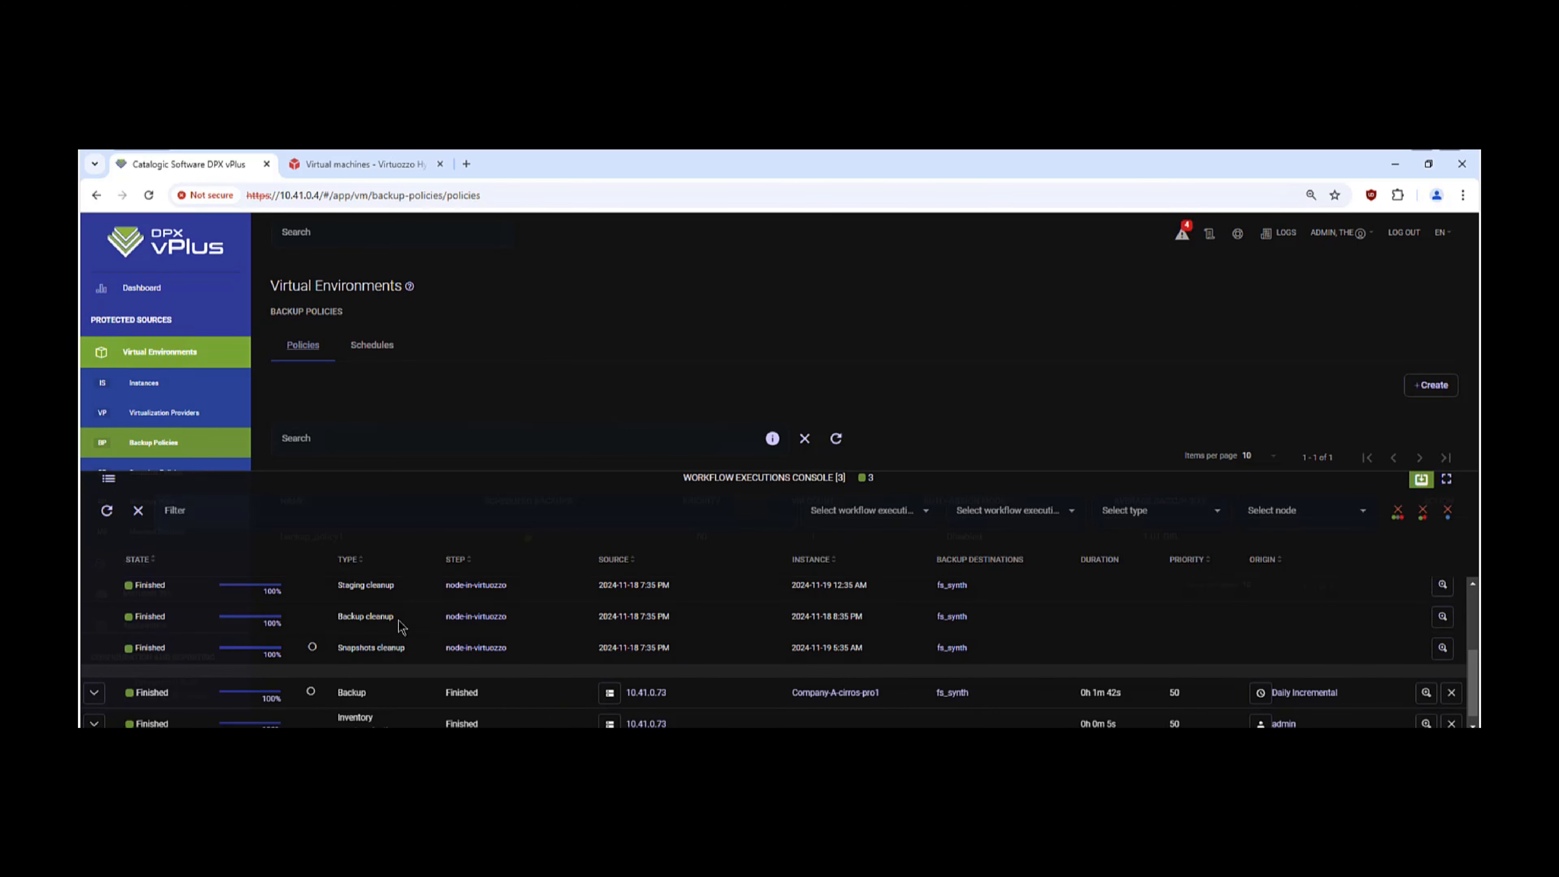
pyautogui.scroll(2, 399, 625)
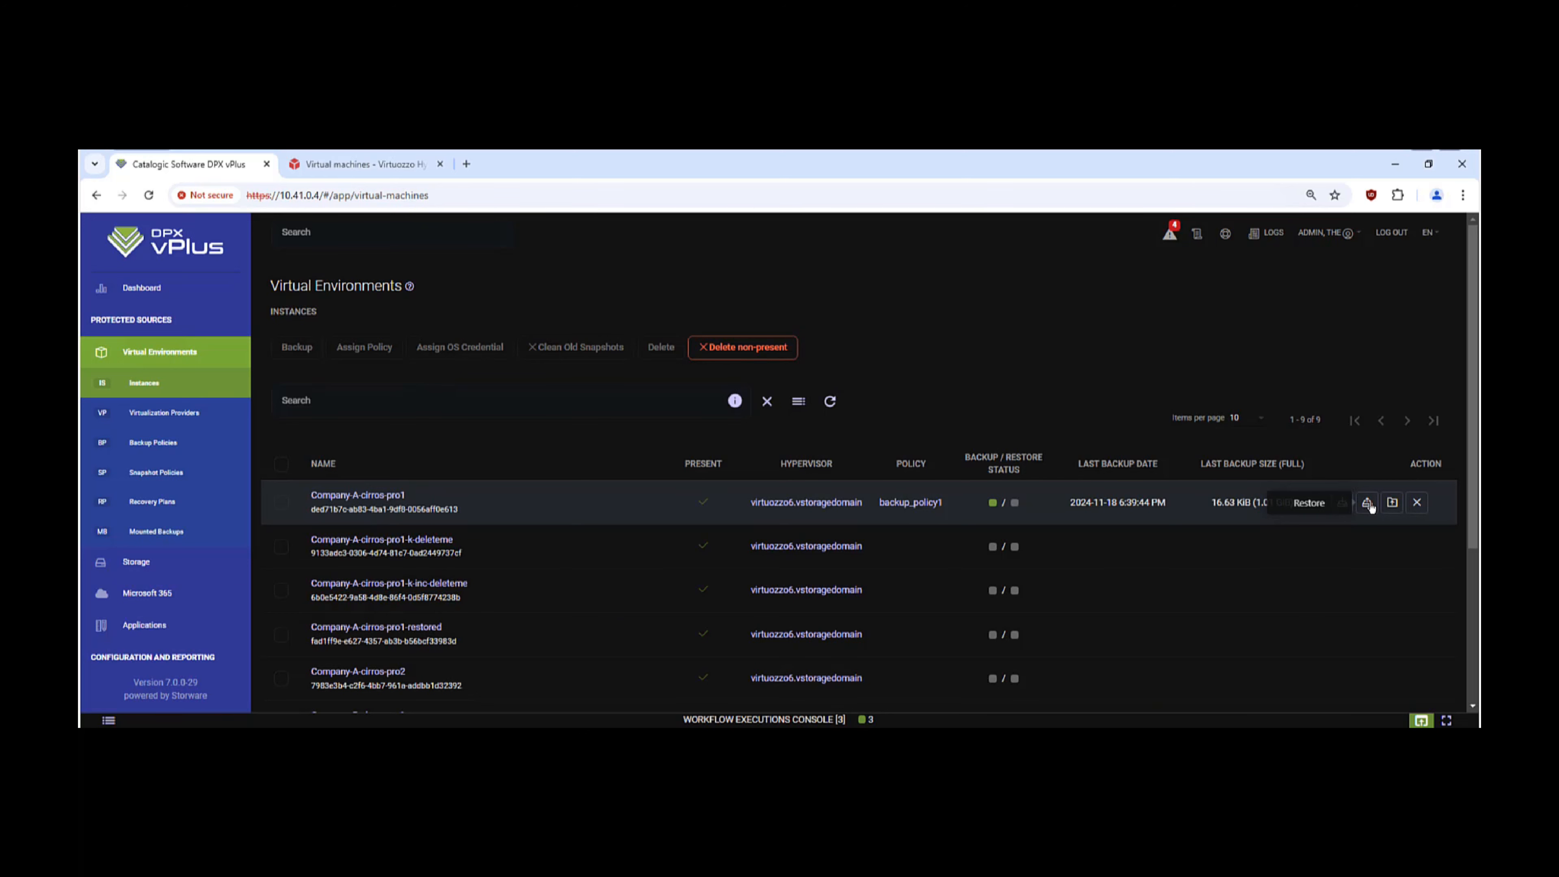
# Start a restore of Company-A-cirros-pro1 to the hypervisor manager and review the available backup locations
pyautogui.click(1368, 503)
pyautogui.click(1368, 503)
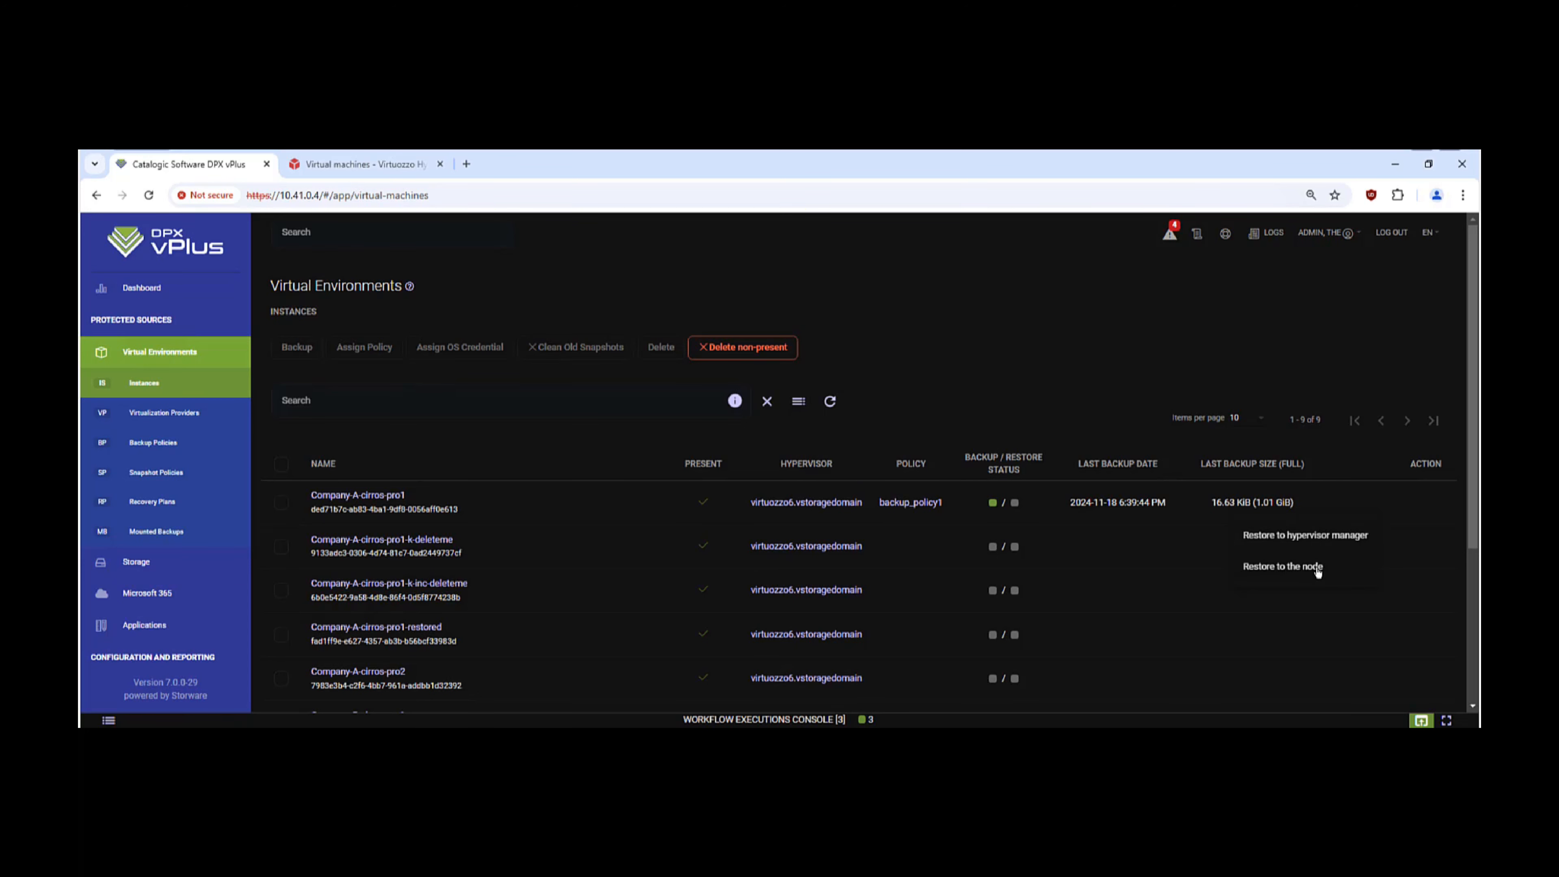
pyautogui.click(1324, 540)
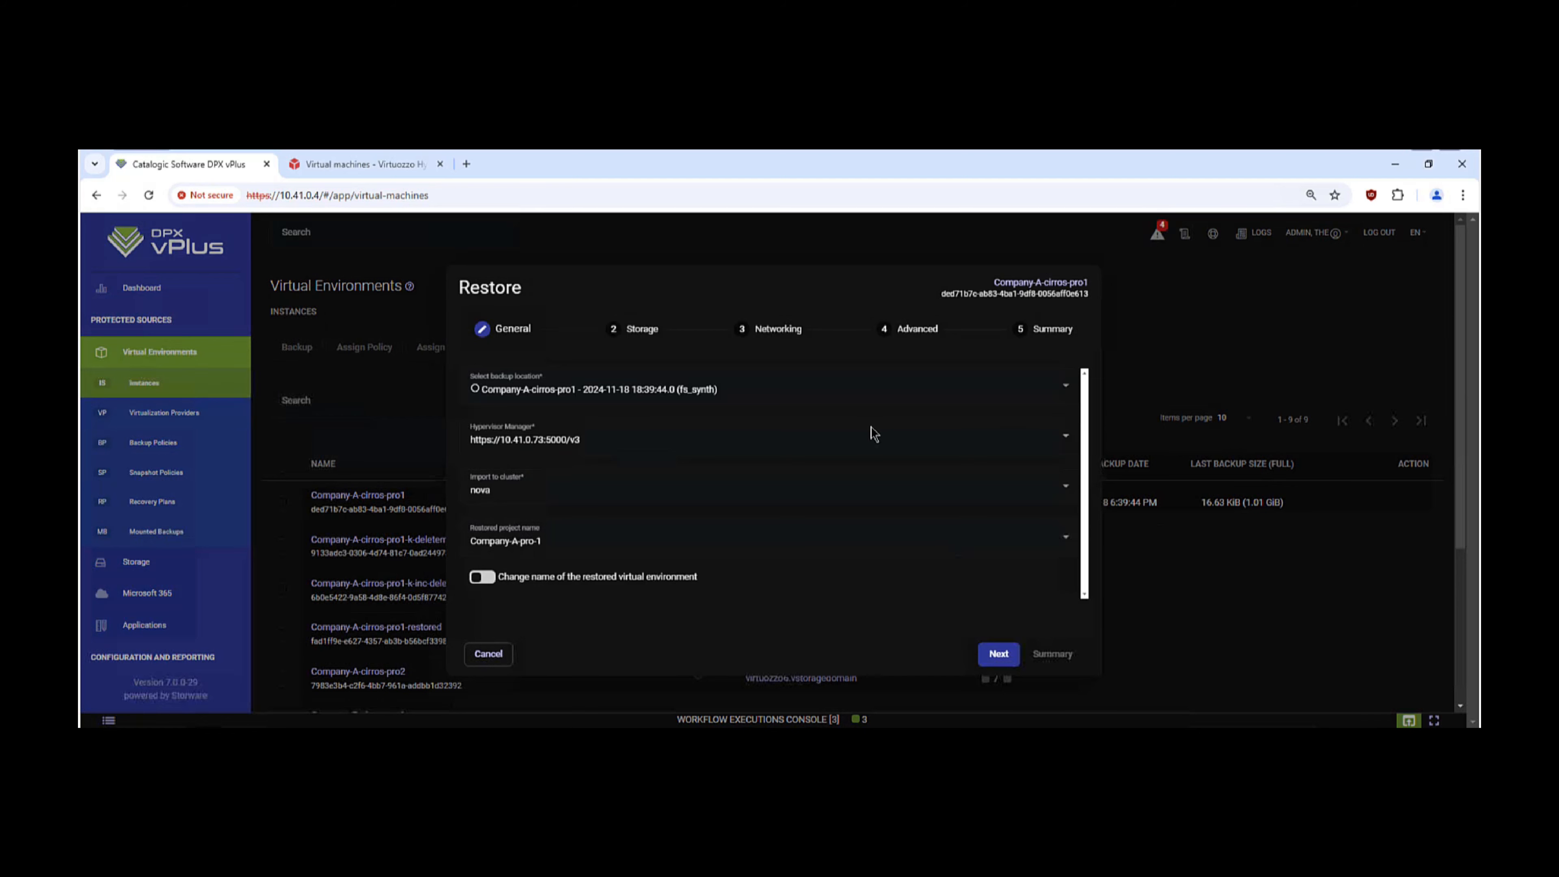
pyautogui.click(930, 393)
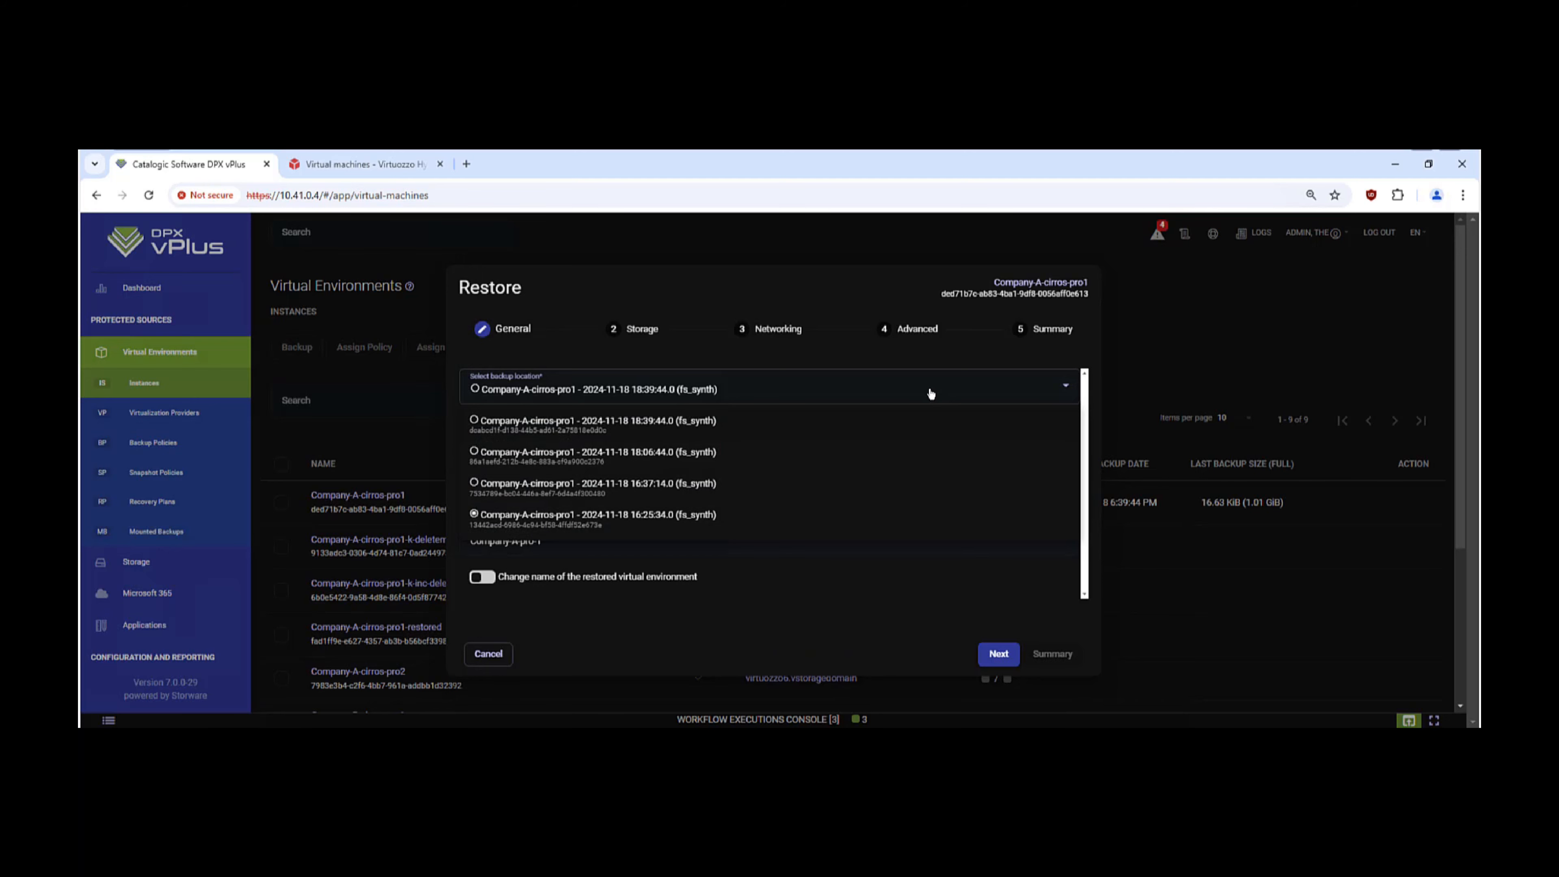
pyautogui.click(930, 394)
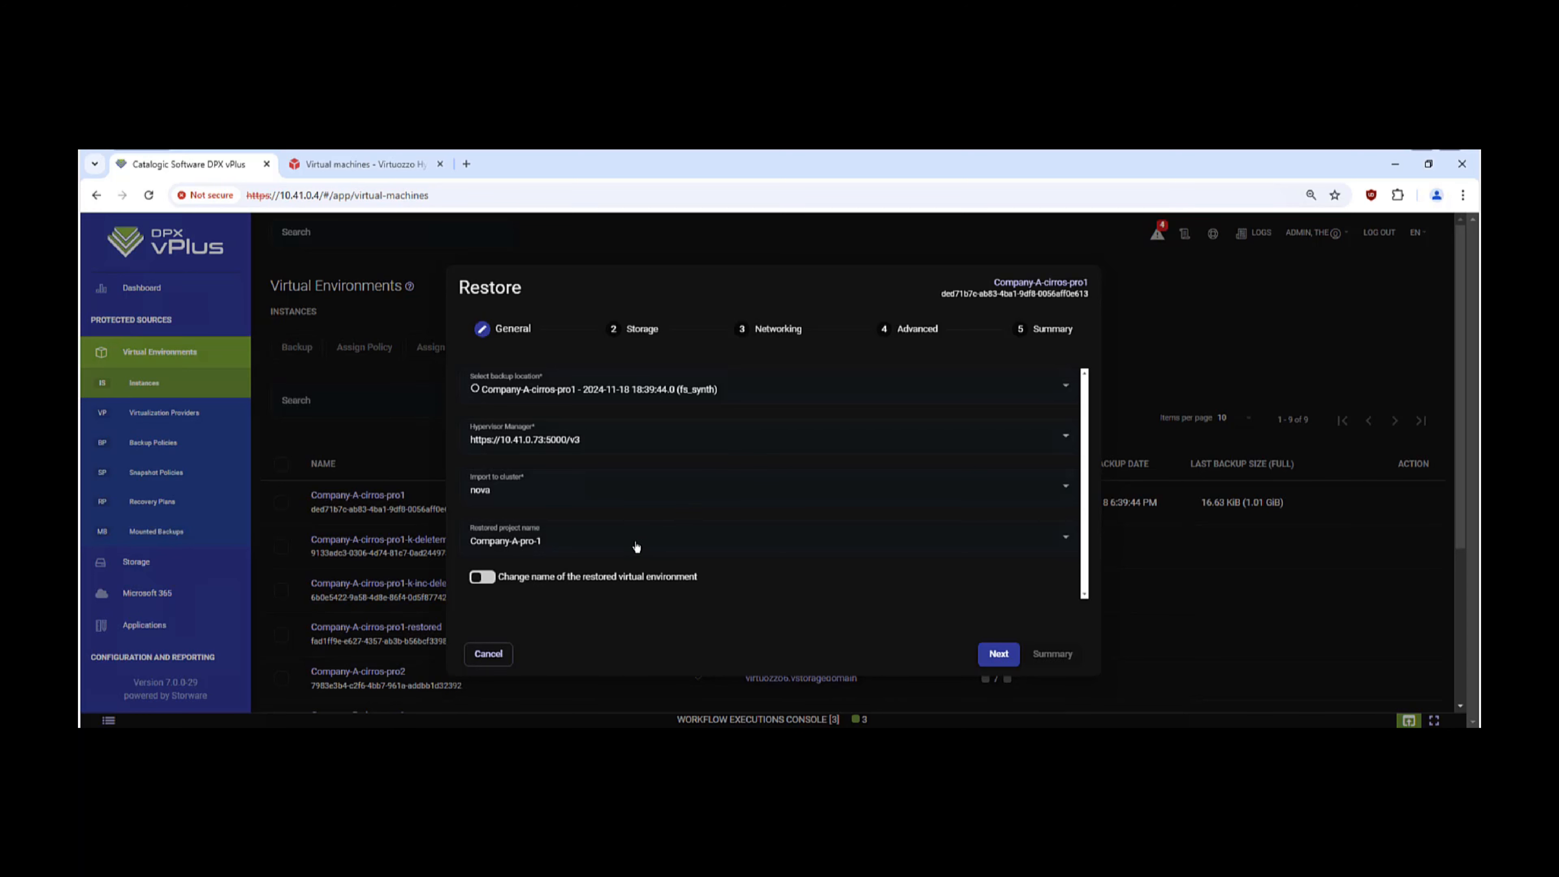
# Enable renaming of the restored virtual environment, name it Company-A-cirros-pro1-restored, and continue to the storage settings
pyautogui.click(625, 581)
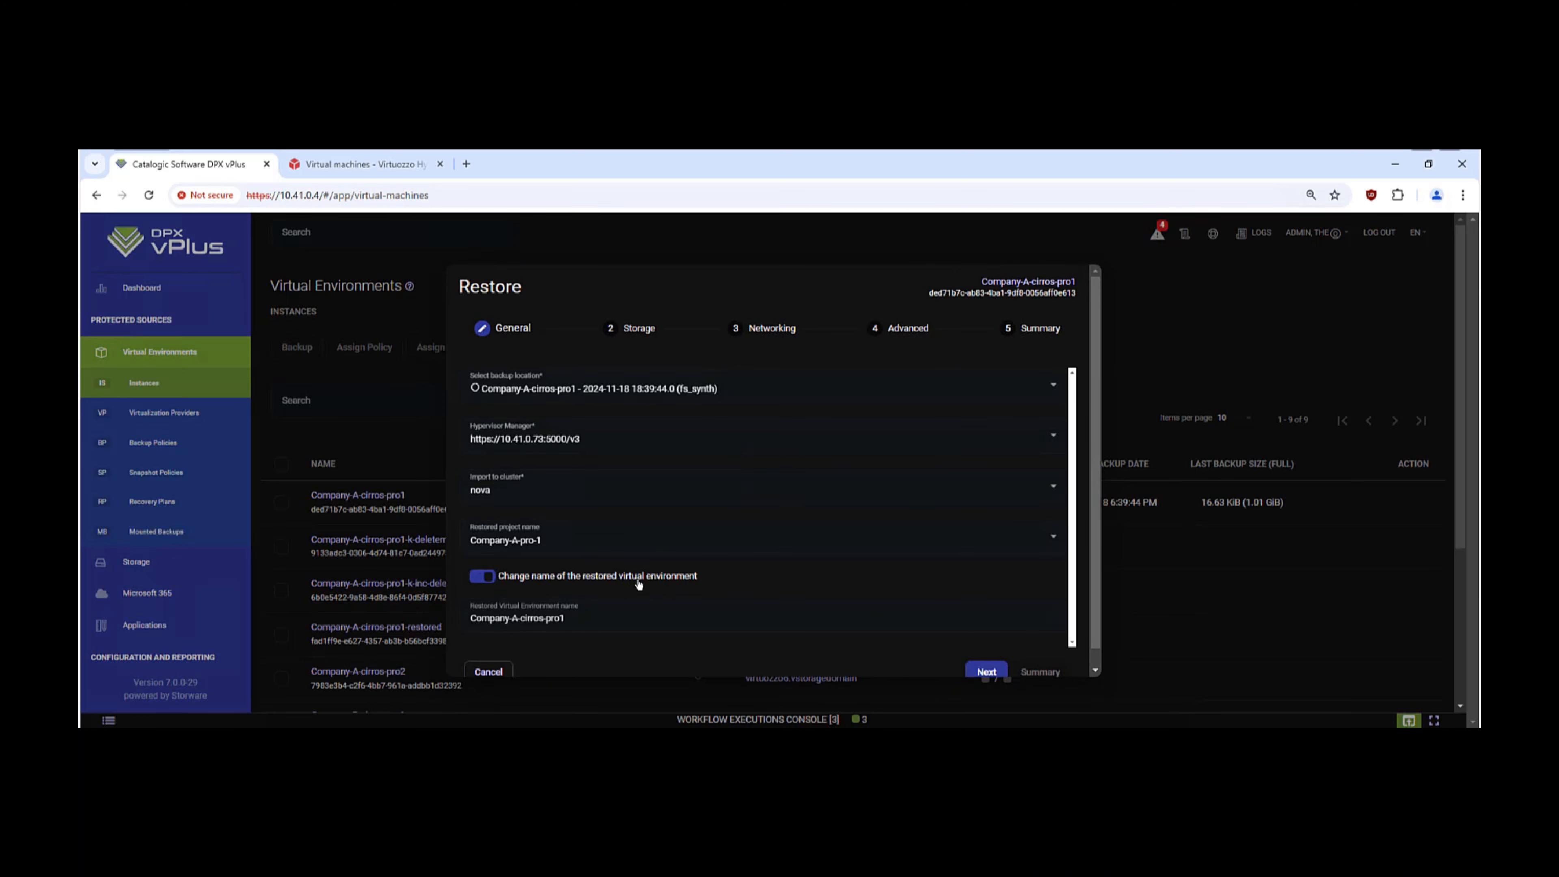
pyautogui.click(634, 620)
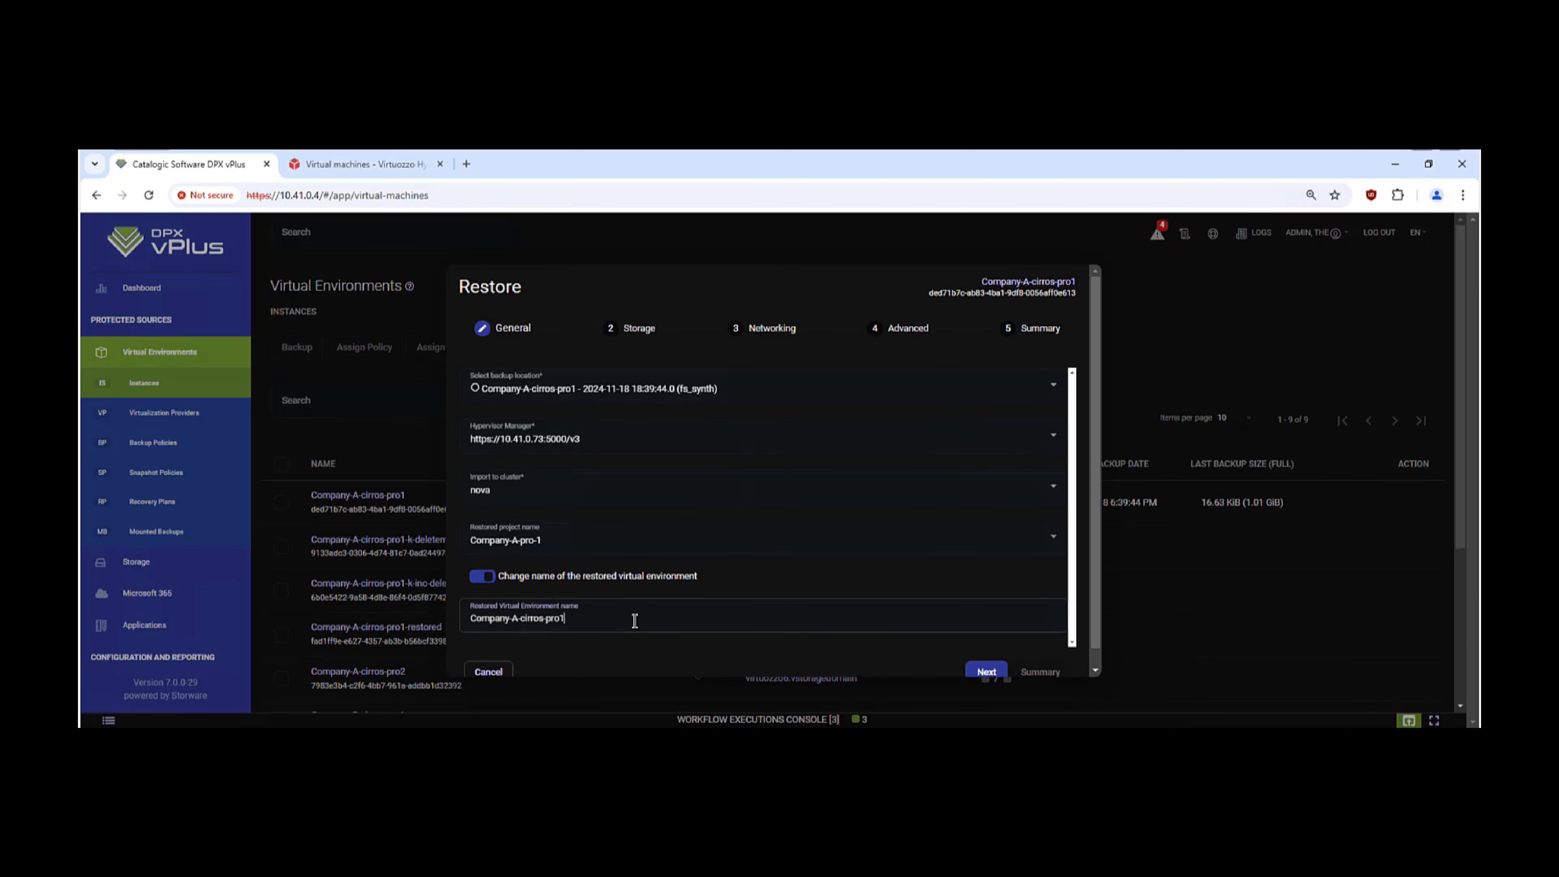
pyautogui.write('-restored')
pyautogui.scroll(-1, 915, 571)
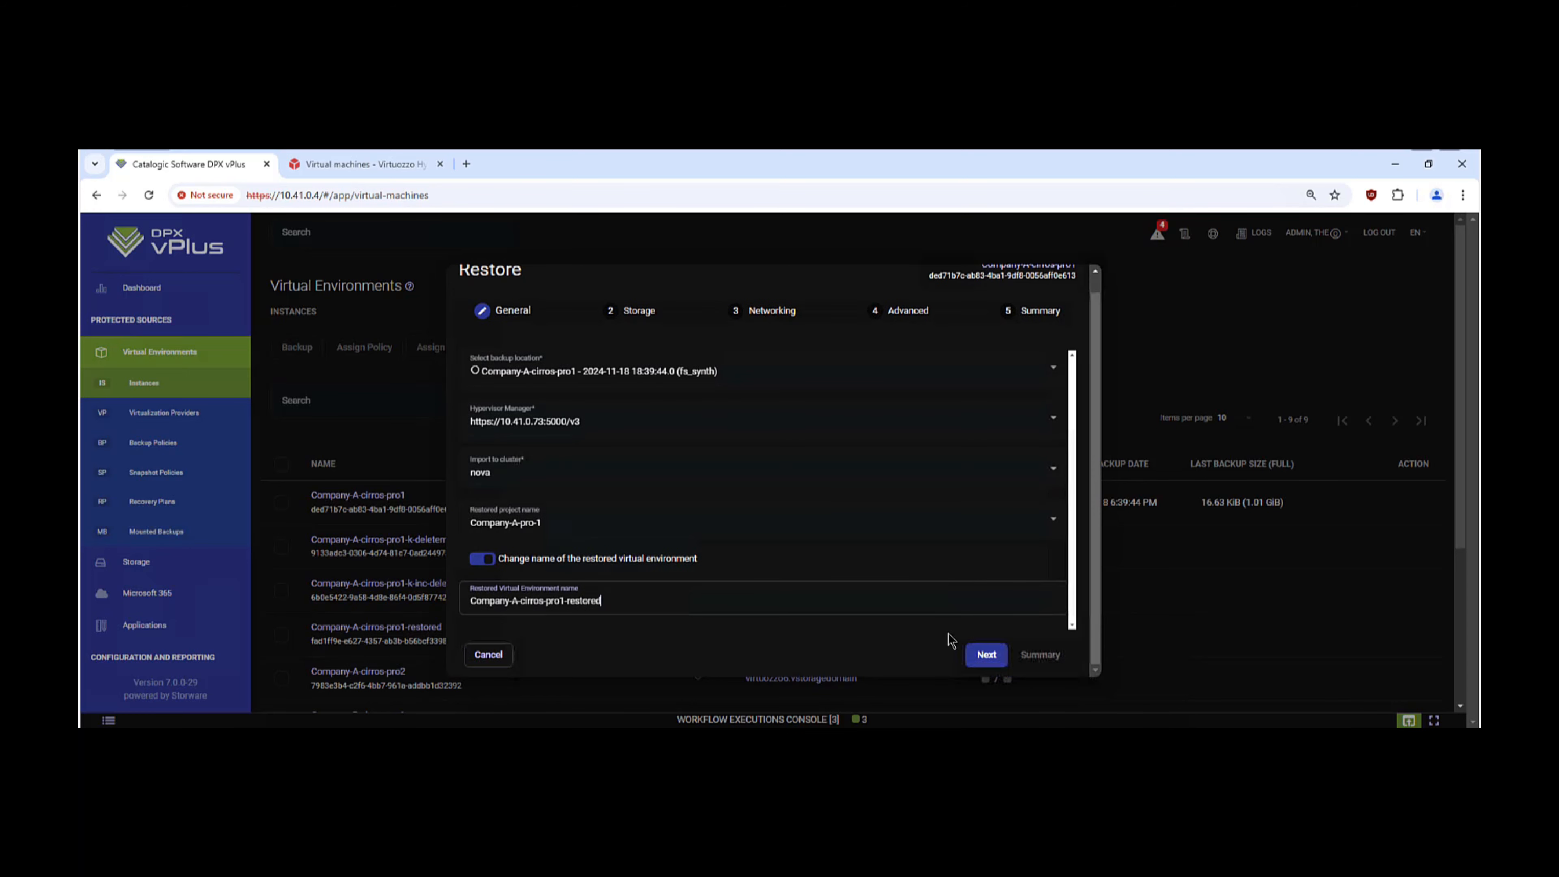
pyautogui.click(984, 655)
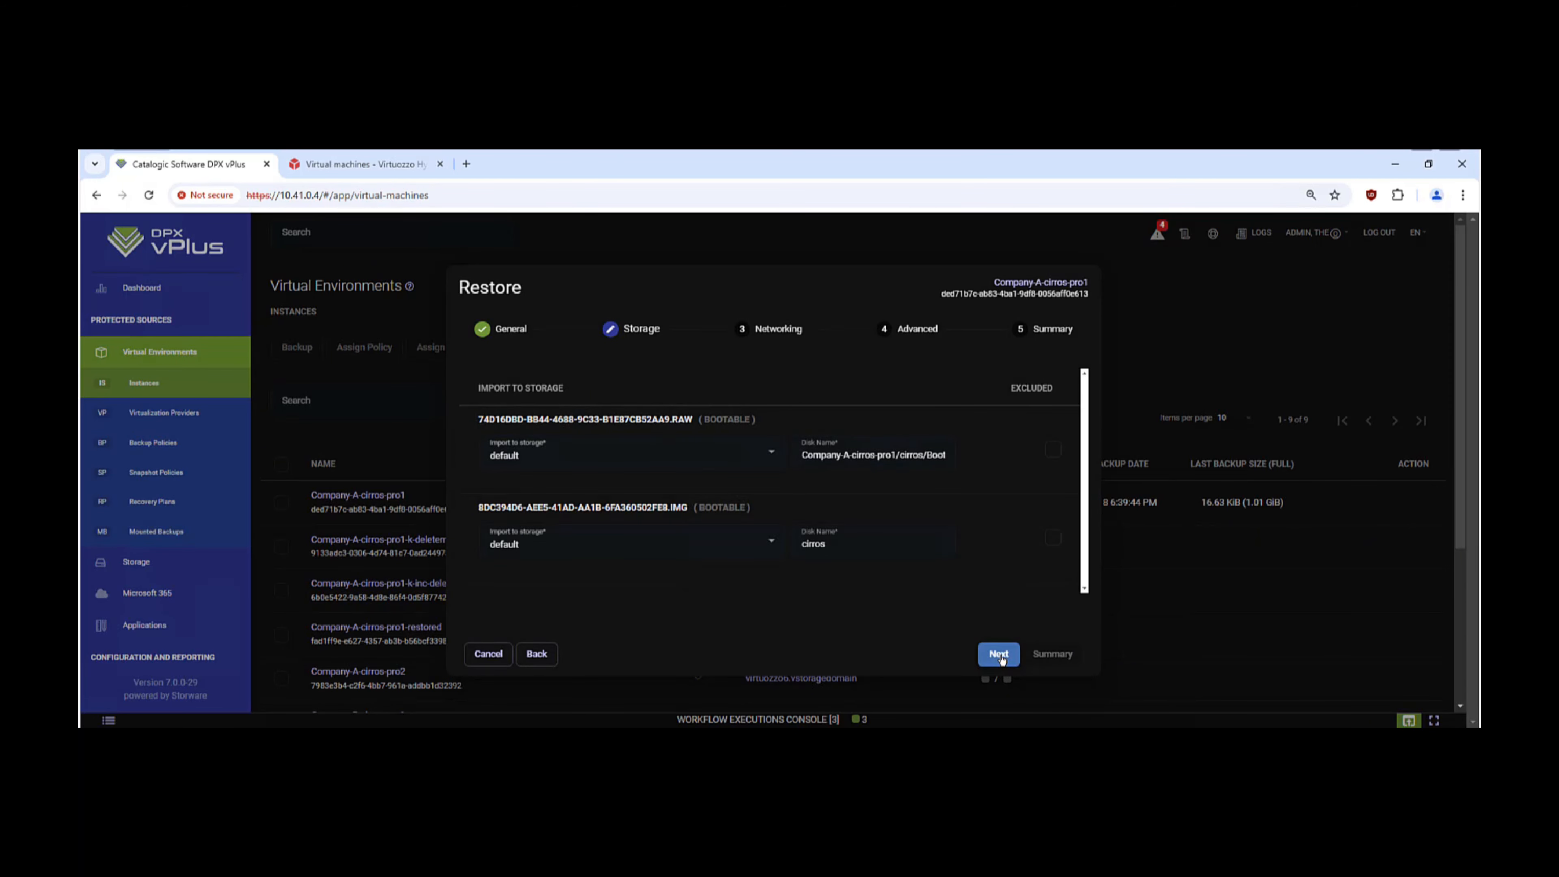
# Keep the default storage for both disks, the Company-A-pro-1 network and the tiny flavor, and continue to the restore summary
pyautogui.click(999, 655)
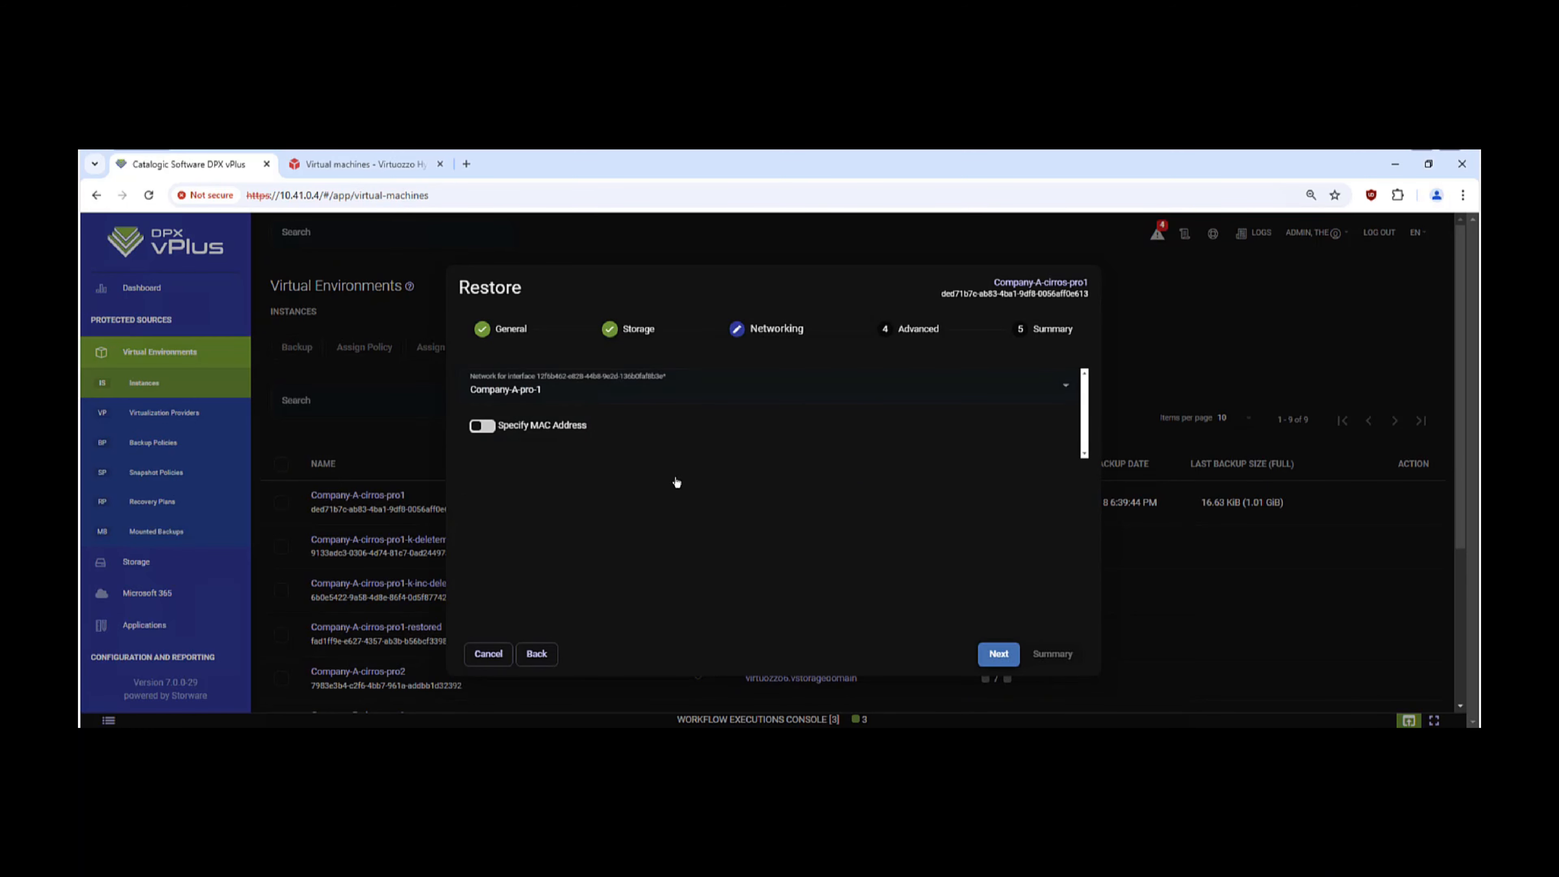
pyautogui.click(999, 653)
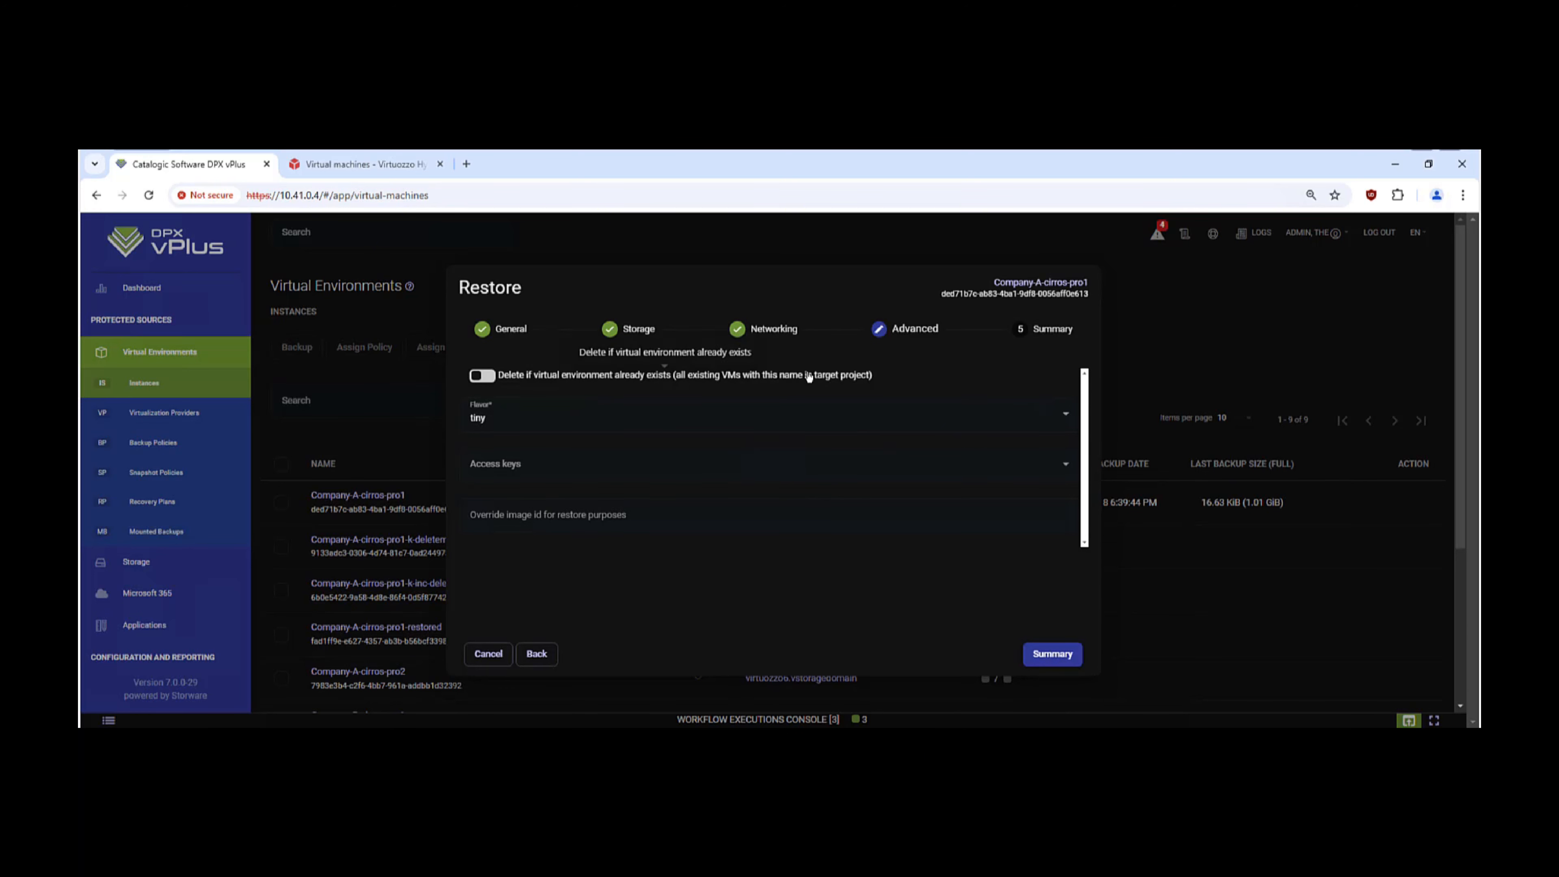
pyautogui.click(1053, 655)
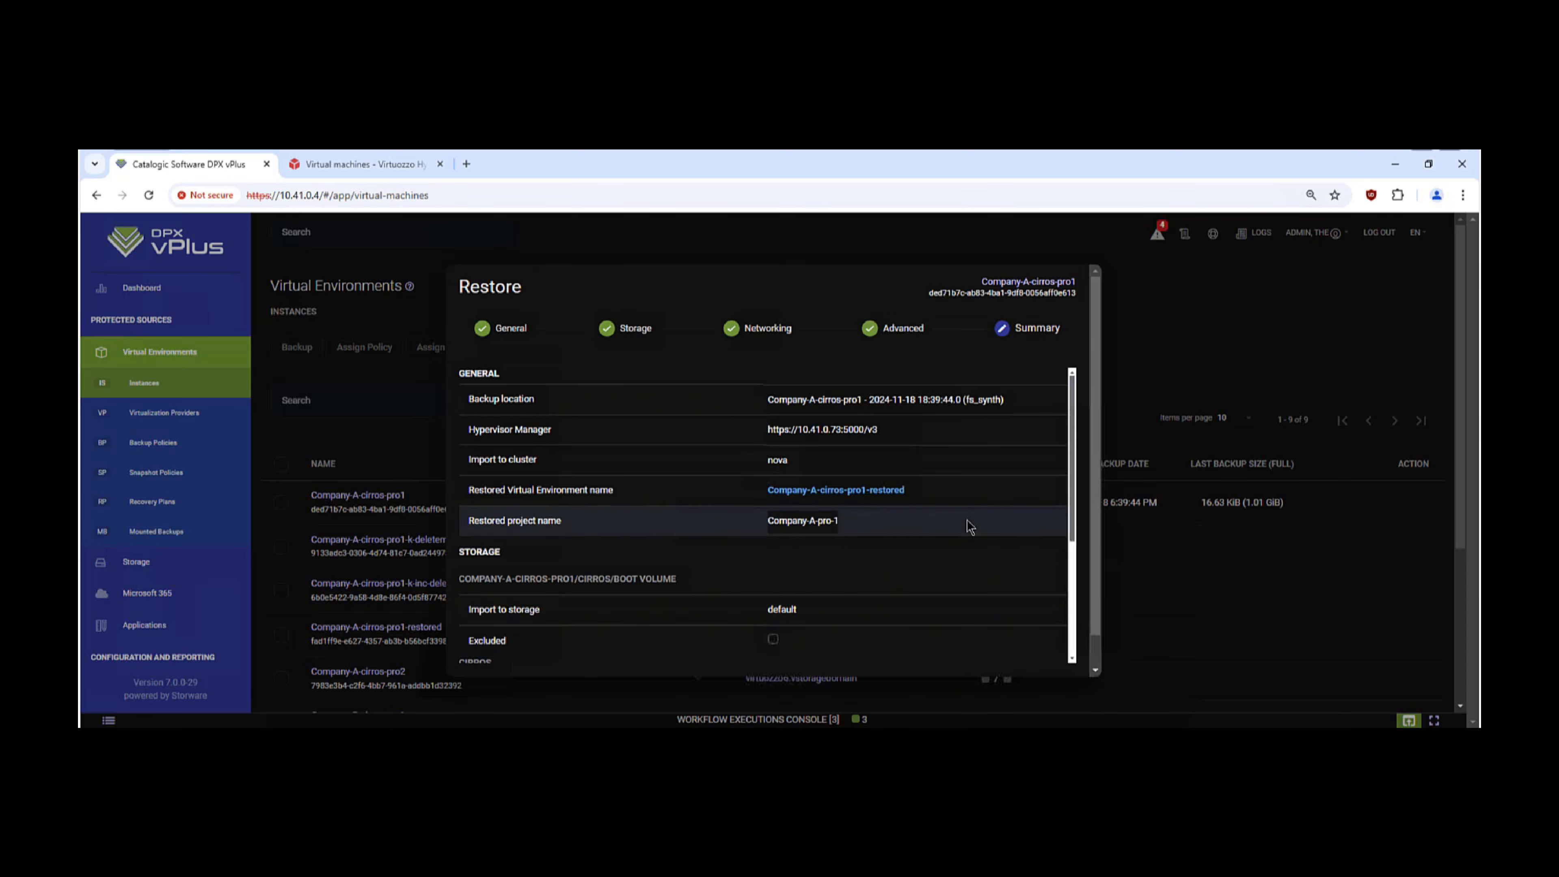
# Review the restore summary from the general through the advanced settings, and switch to the virtual machines list in Virtuozzo
pyautogui.scroll(-2, 968, 526)
pyautogui.scroll(-1, 968, 527)
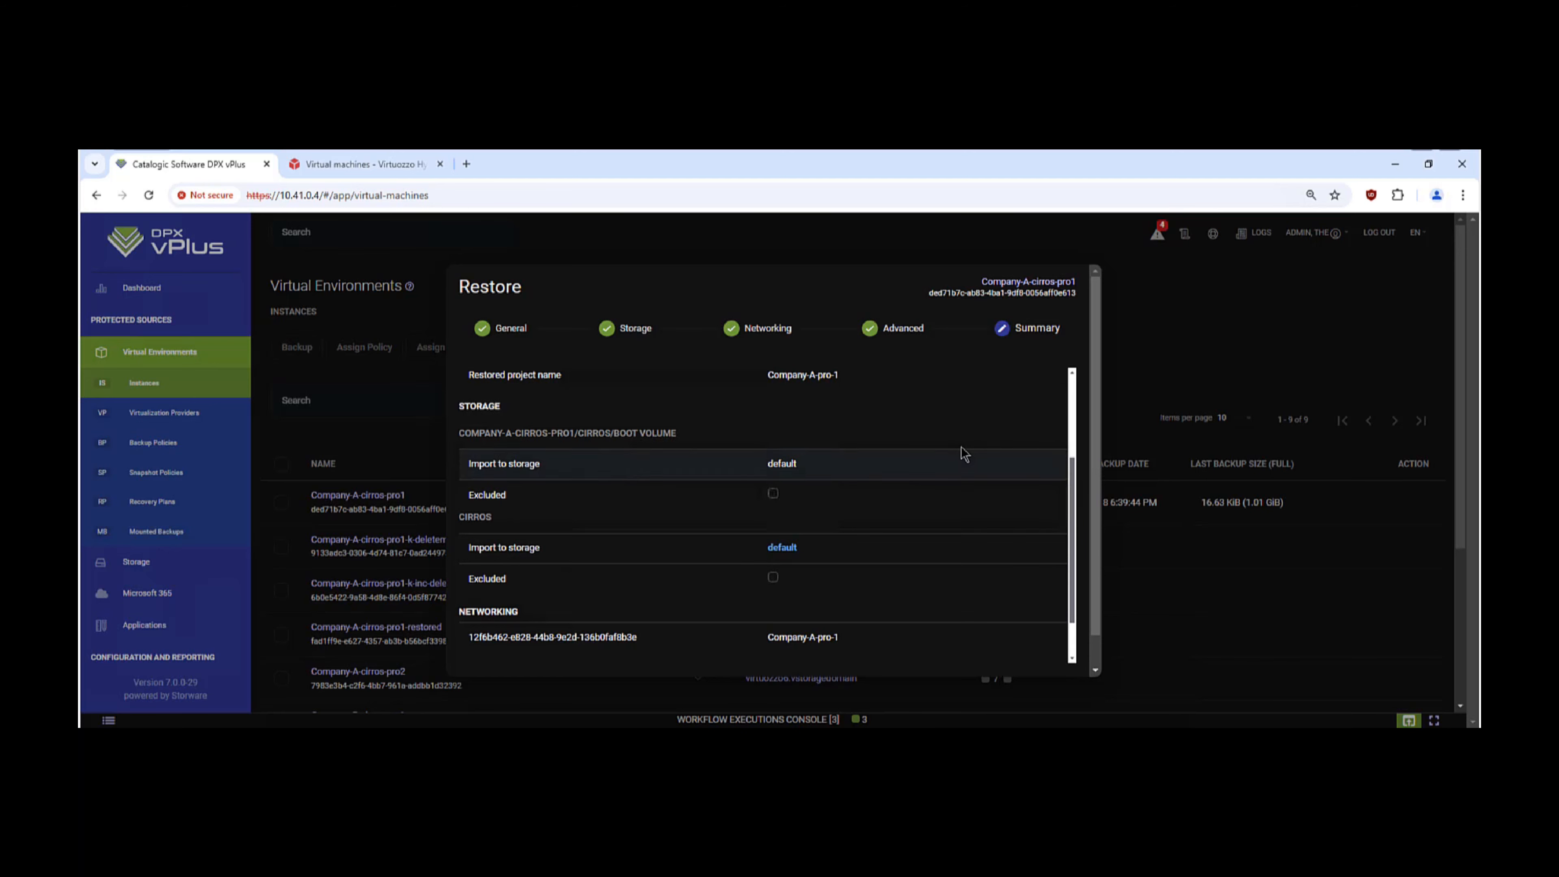
pyautogui.scroll(-1, 982, 522)
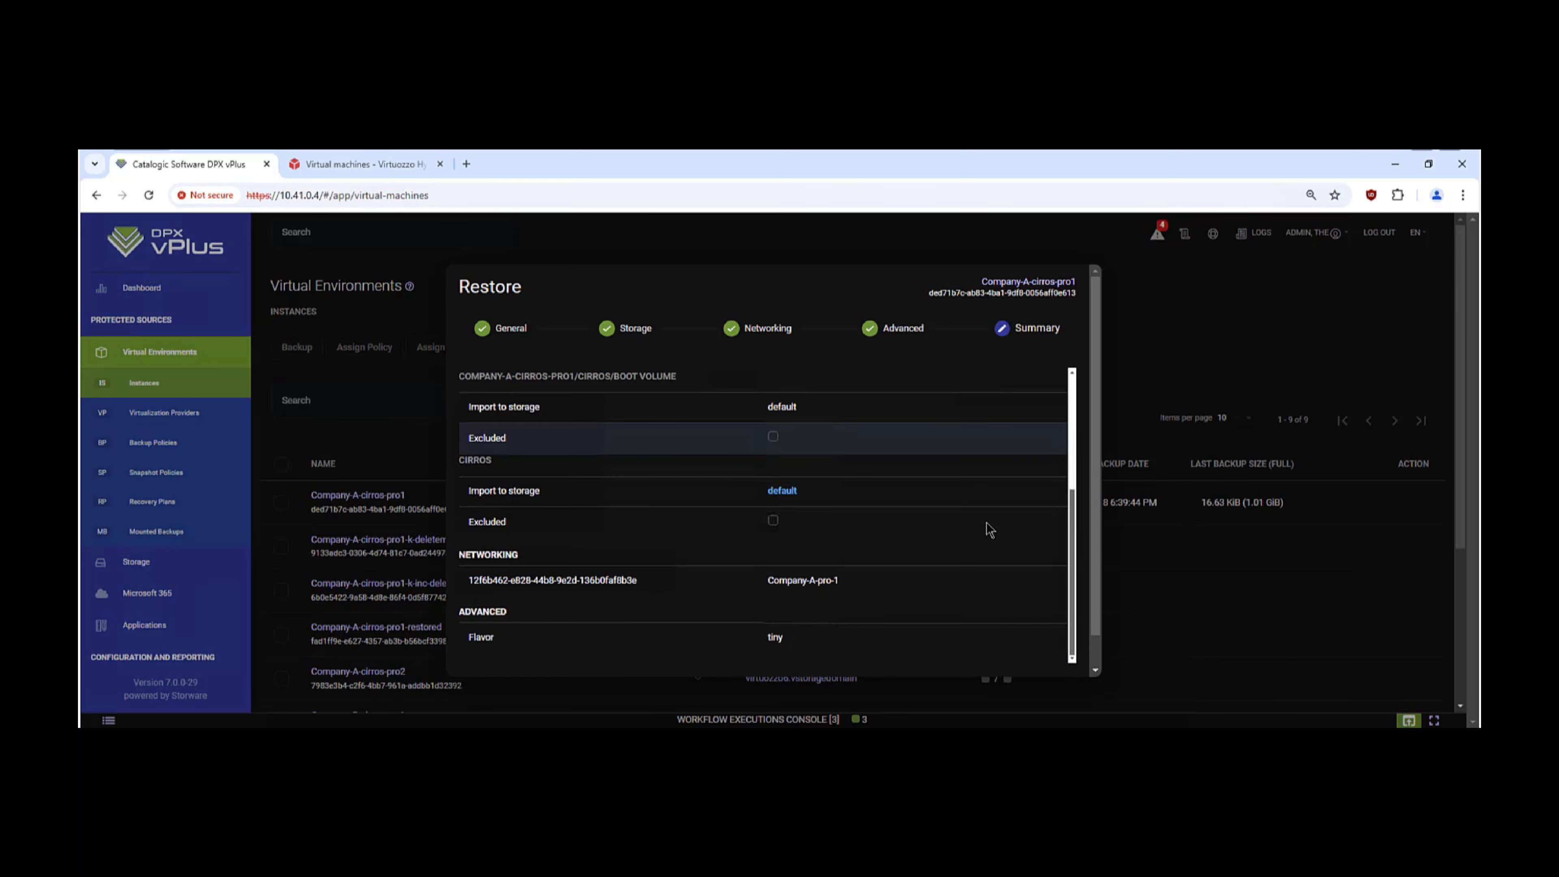
pyautogui.scroll(-1, 1104, 583)
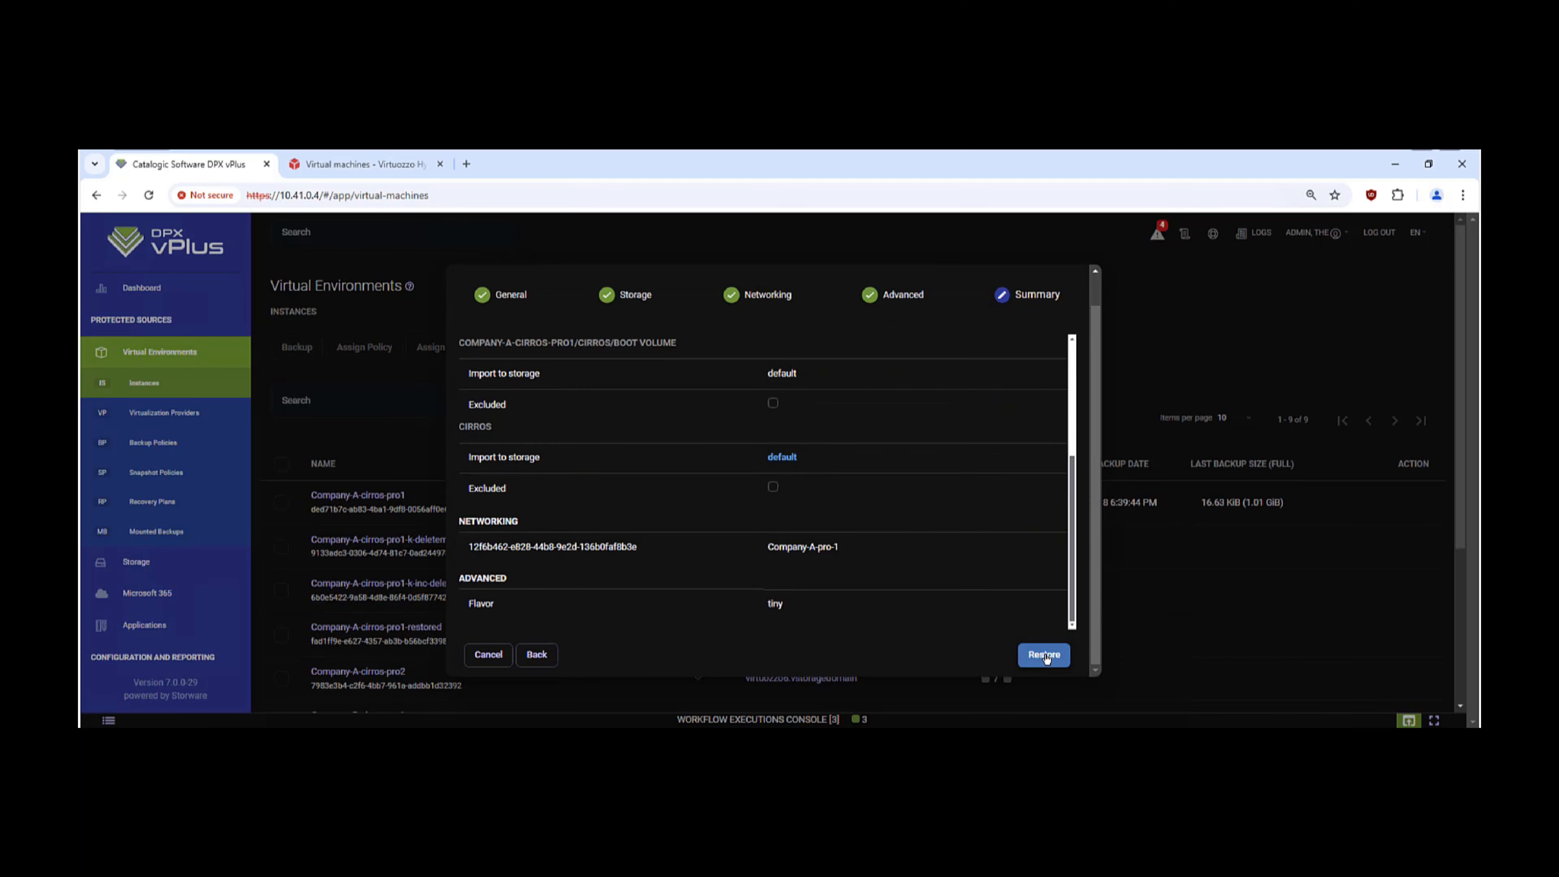
pyautogui.click(348, 165)
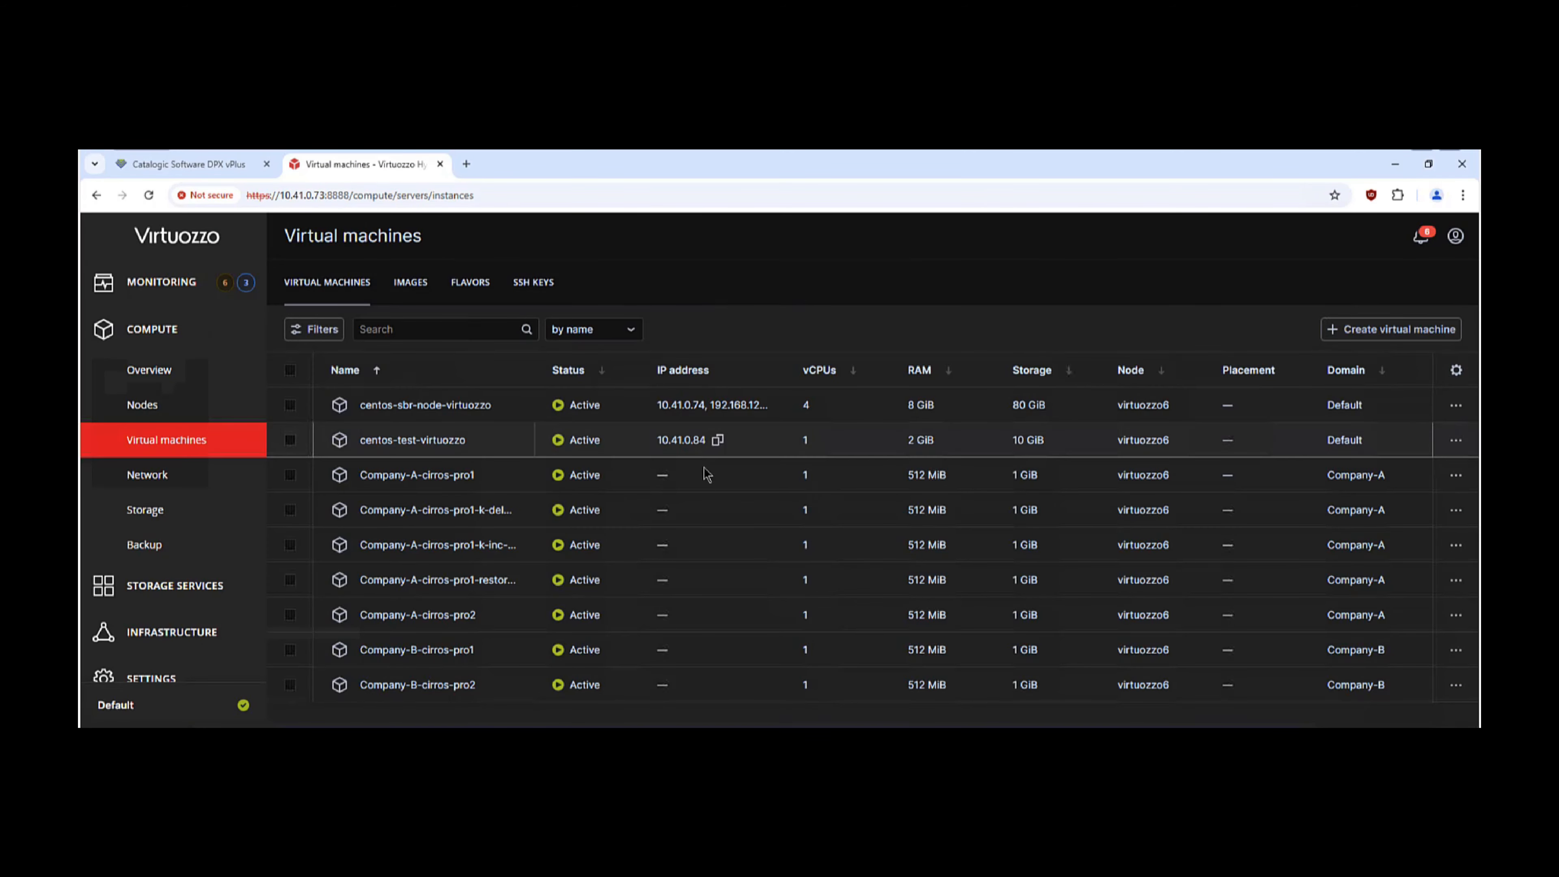